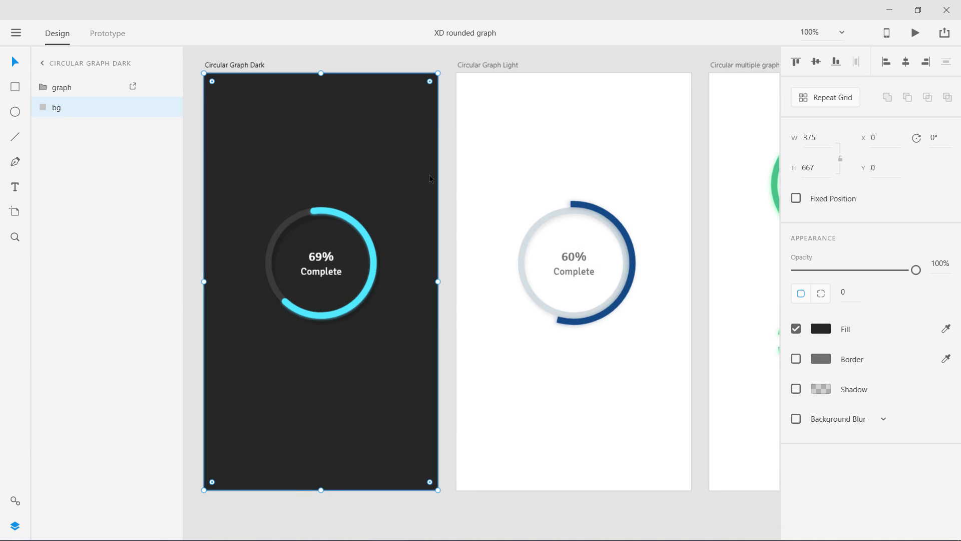
# - Examine the layers and border settings of the finished circular graphs on the dark, light and multiple graph artboards
pyautogui.click(440, 59)
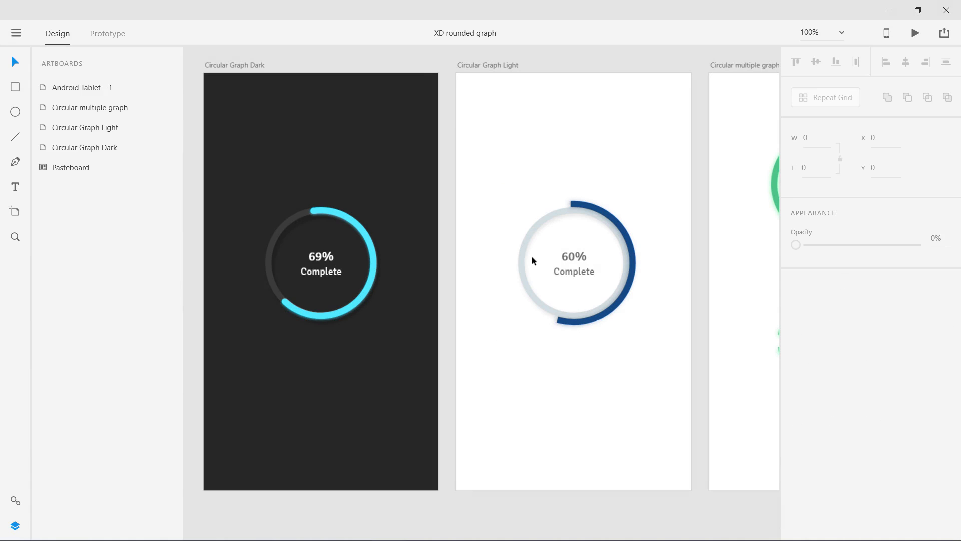
pyautogui.moveTo(617, 317); pyautogui.dragTo(661, 321)
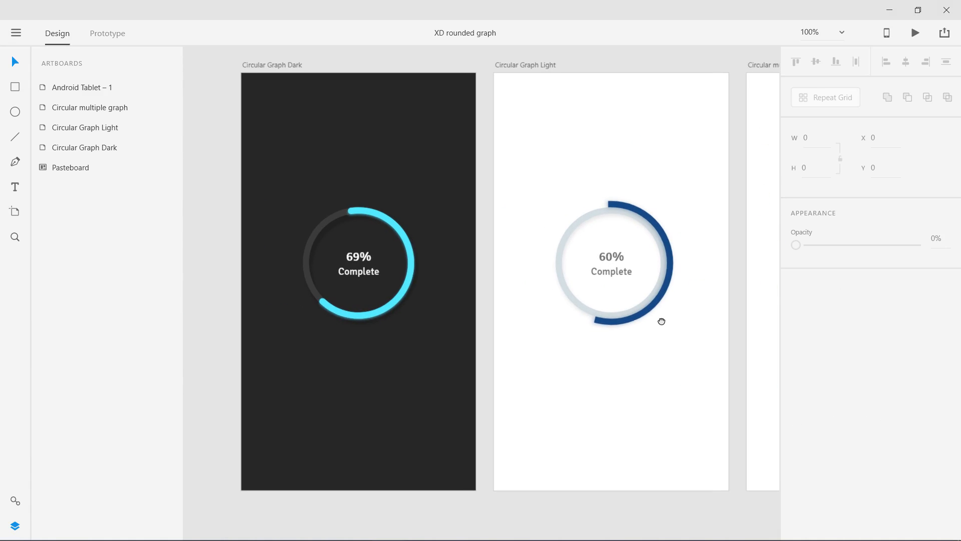
pyautogui.doubleClick(393, 249)
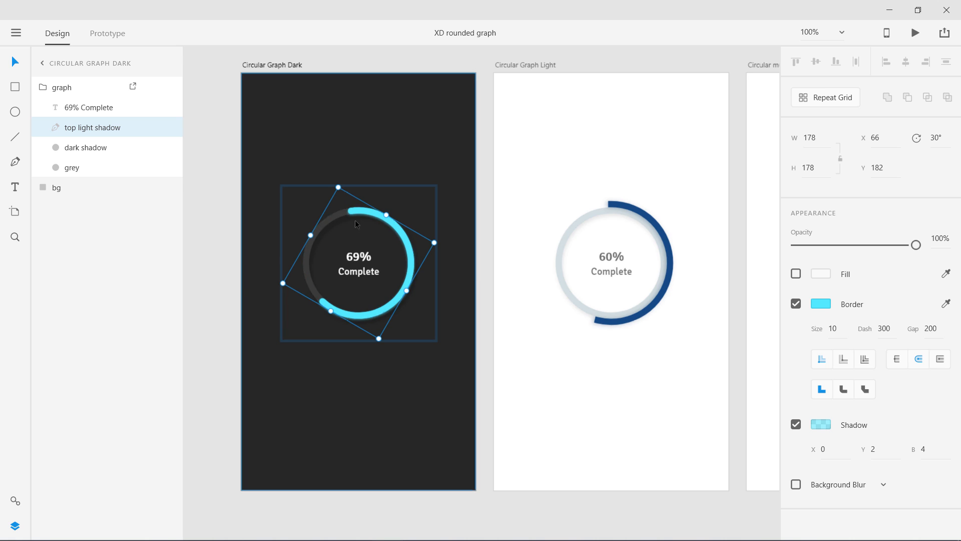
pyautogui.click(596, 344)
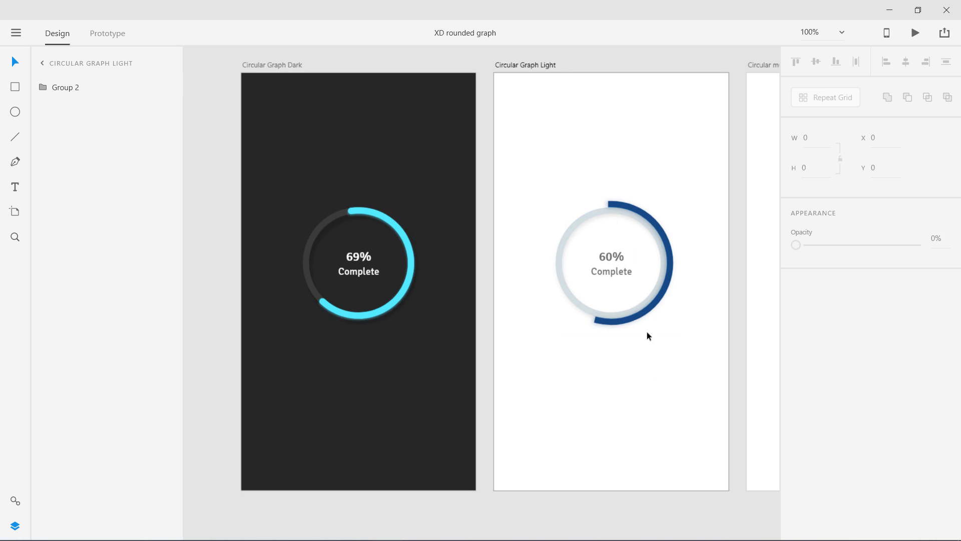
pyautogui.moveTo(629, 365); pyautogui.dragTo(328, 311)
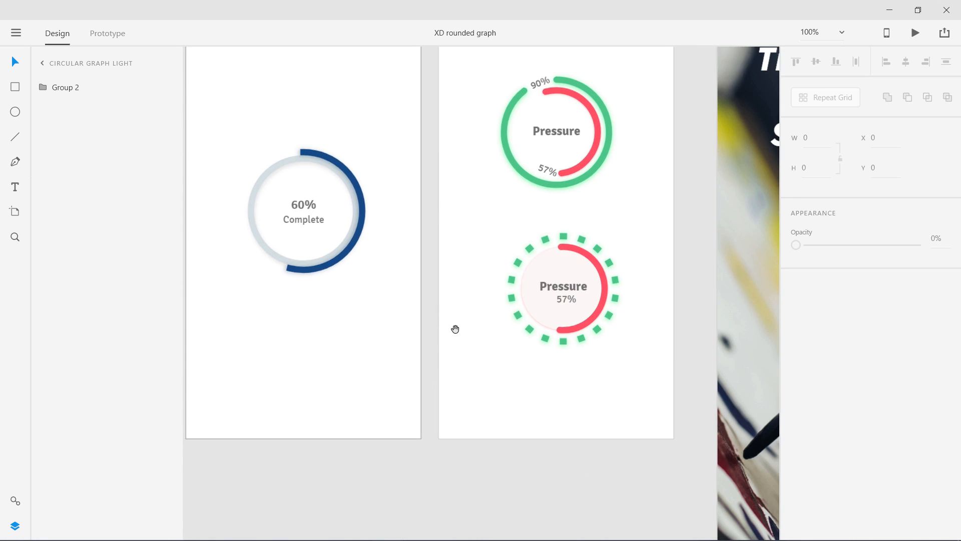
pyautogui.scroll(1, 565, 378)
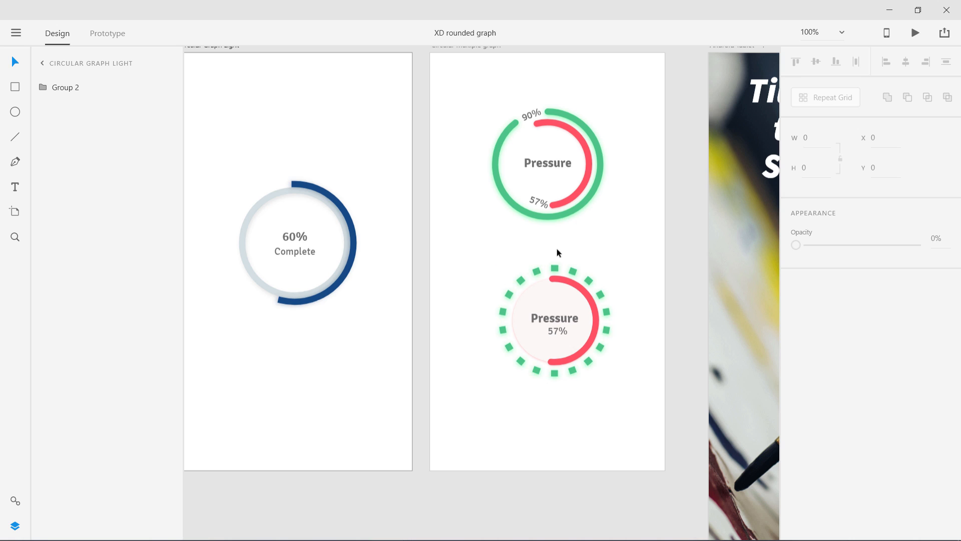
pyautogui.click(570, 272)
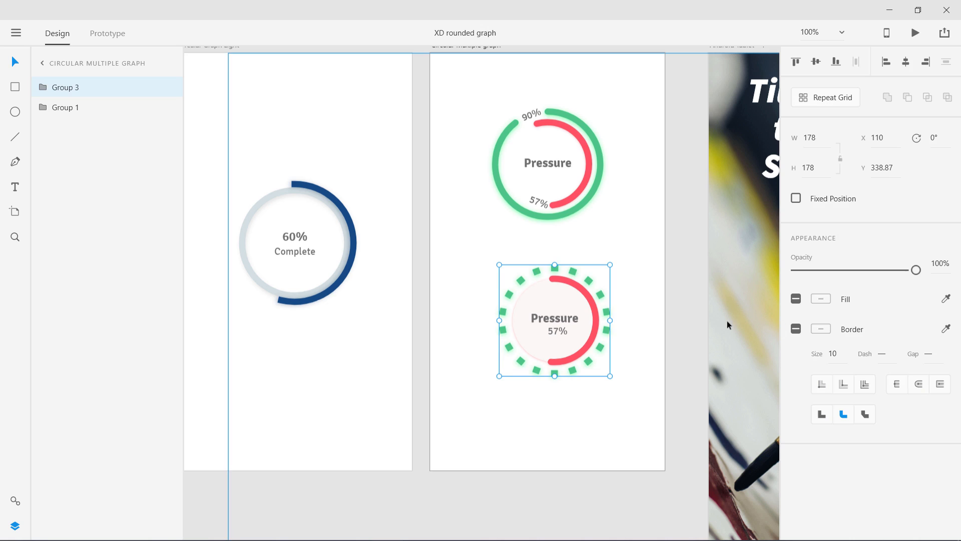
pyautogui.doubleClick(599, 293)
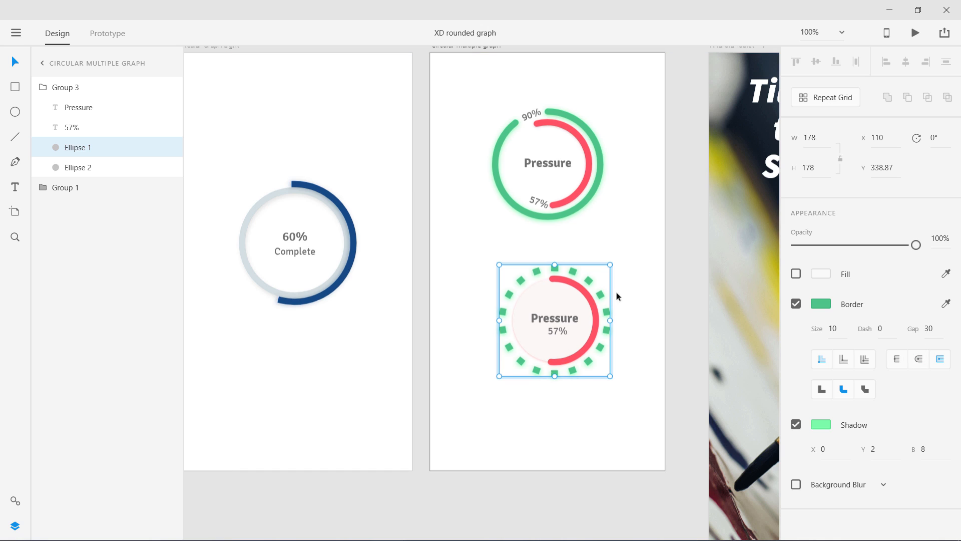
pyautogui.click(452, 303)
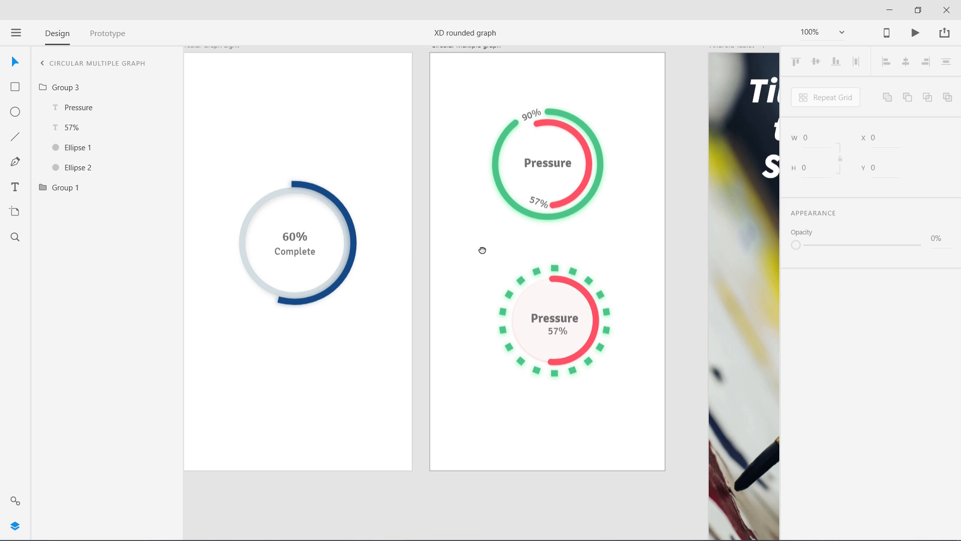
# - Add a new iPhone 6/7/8 Plus artboard after the existing tablet artboard
pyautogui.moveTo(482, 251); pyautogui.dragTo(269, 264)
pyautogui.moveTo(458, 270); pyautogui.dragTo(135, 251)
pyautogui.moveTo(446, 247); pyautogui.dragTo(100, 277)
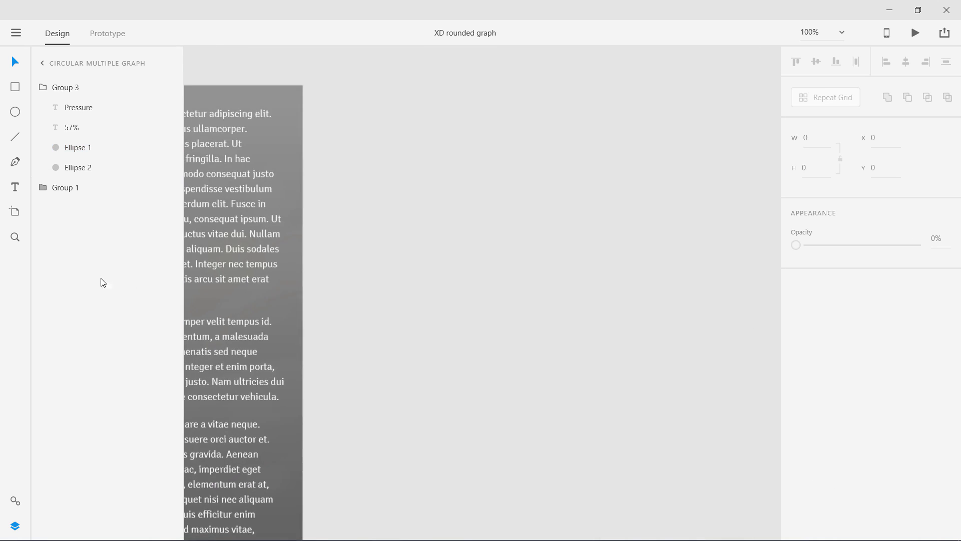
pyautogui.moveTo(366, 270); pyautogui.dragTo(320, 266)
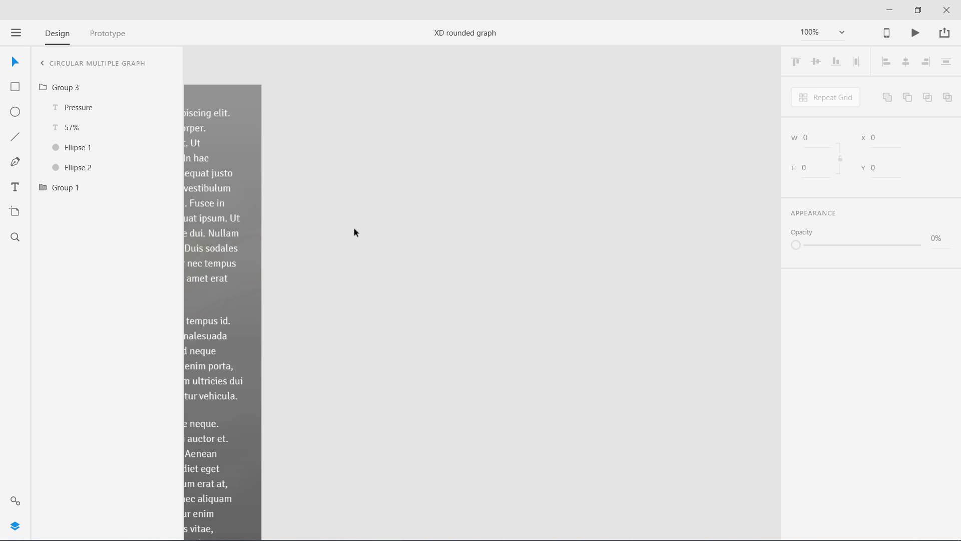
pyautogui.press('a')
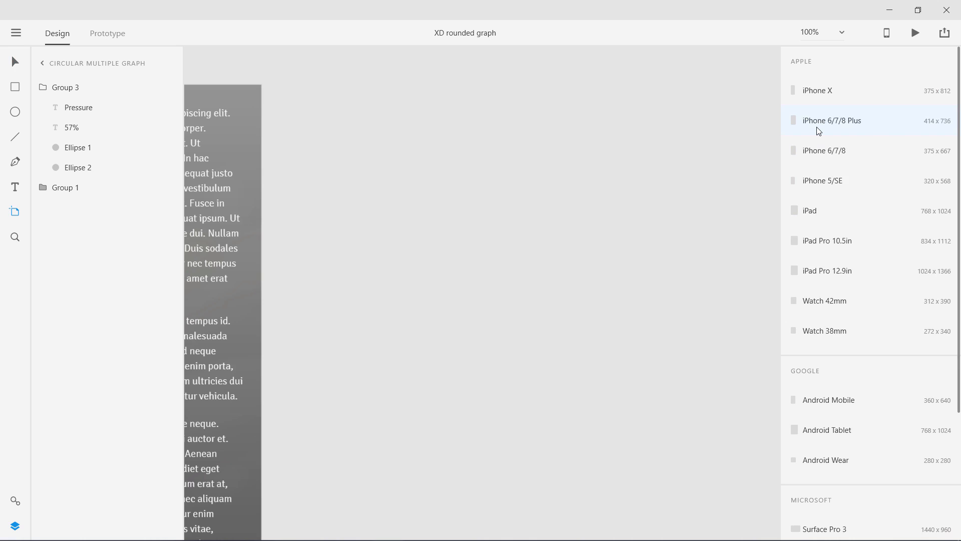
pyautogui.click(818, 131)
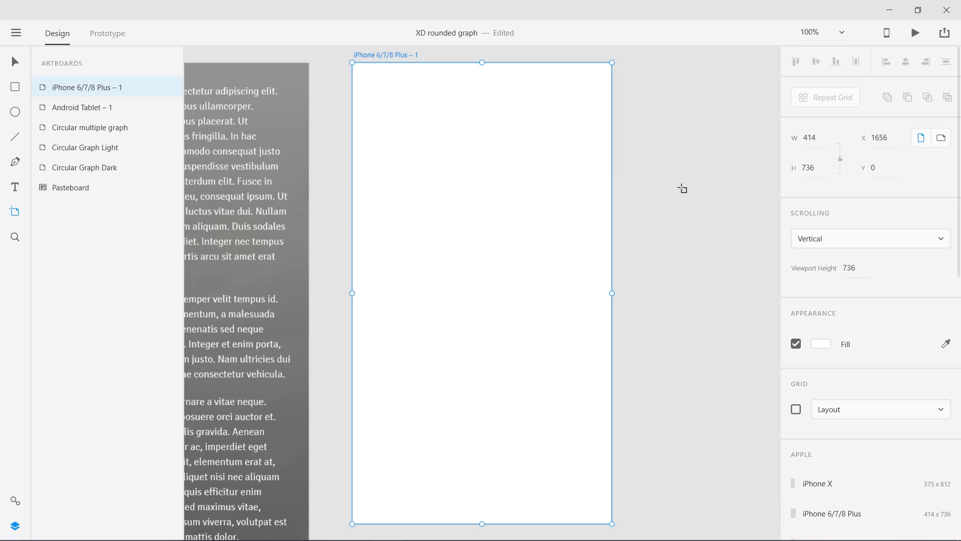
pyautogui.press('v')
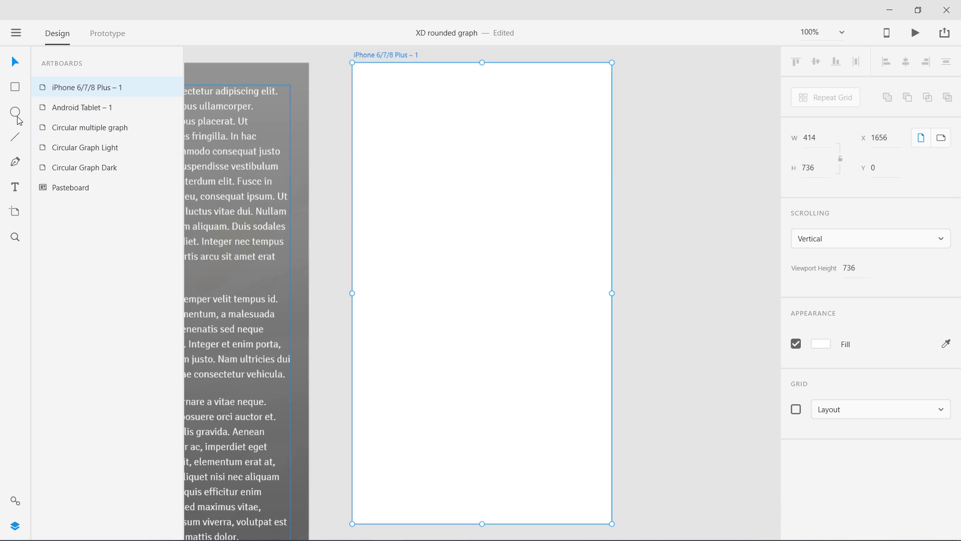
# - Change the new artboard's background fill to dark grey #3D3D3D
pyautogui.click(15, 87)
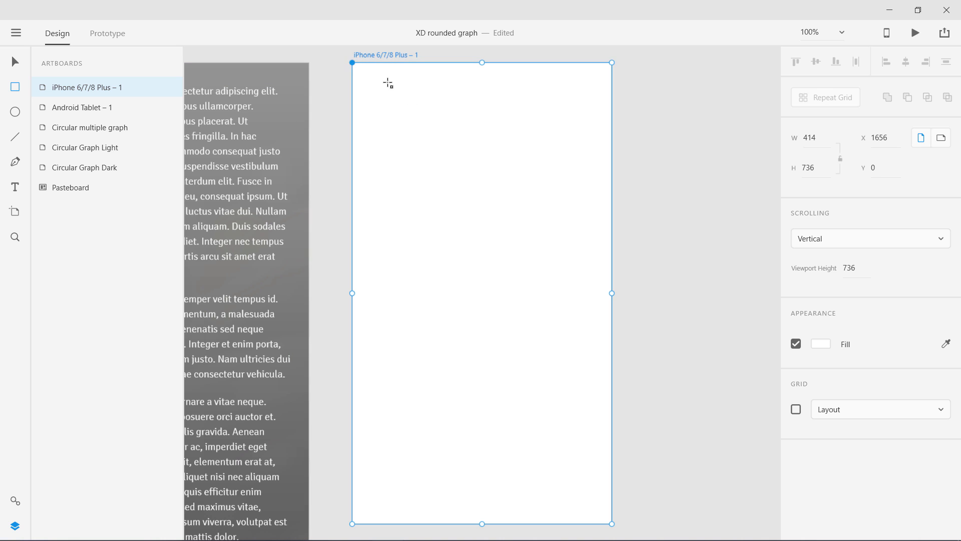
pyautogui.click(821, 344)
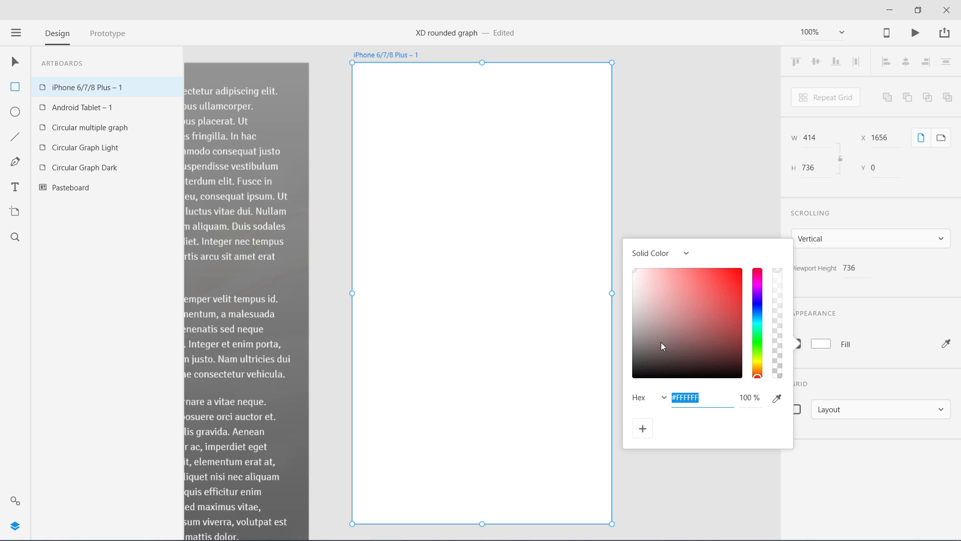
pyautogui.moveTo(663, 345); pyautogui.dragTo(625, 355)
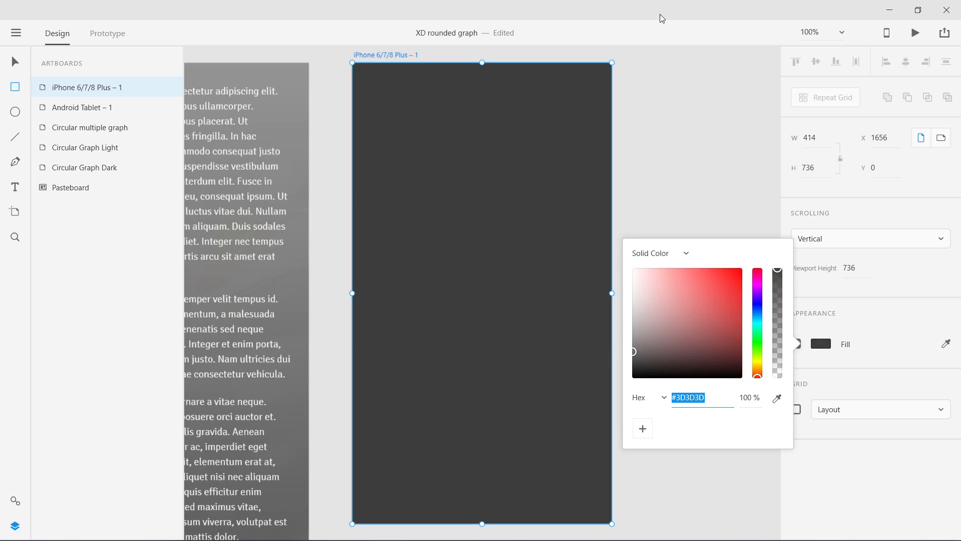
pyautogui.write('v')
pyautogui.press('Escape')
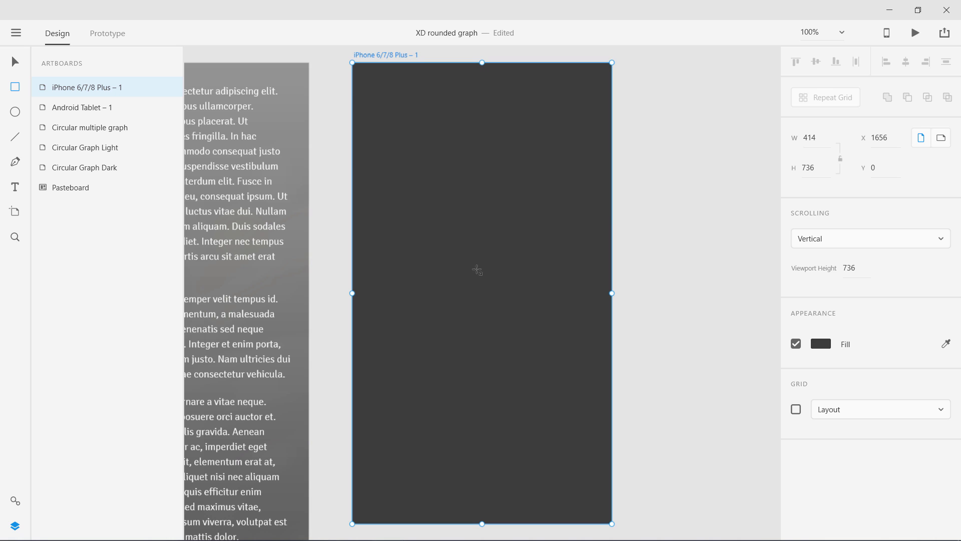
# - Draw a circle about 191 px in diameter slightly above the middle of the dark artboard
pyautogui.click(15, 111)
pyautogui.moveTo(427, 192)
pyautogui.mouseDown()
pyautogui.moveTo(556, 341)
pyautogui.moveTo(546, 336)
pyautogui.mouseUp()
pyautogui.press('v')
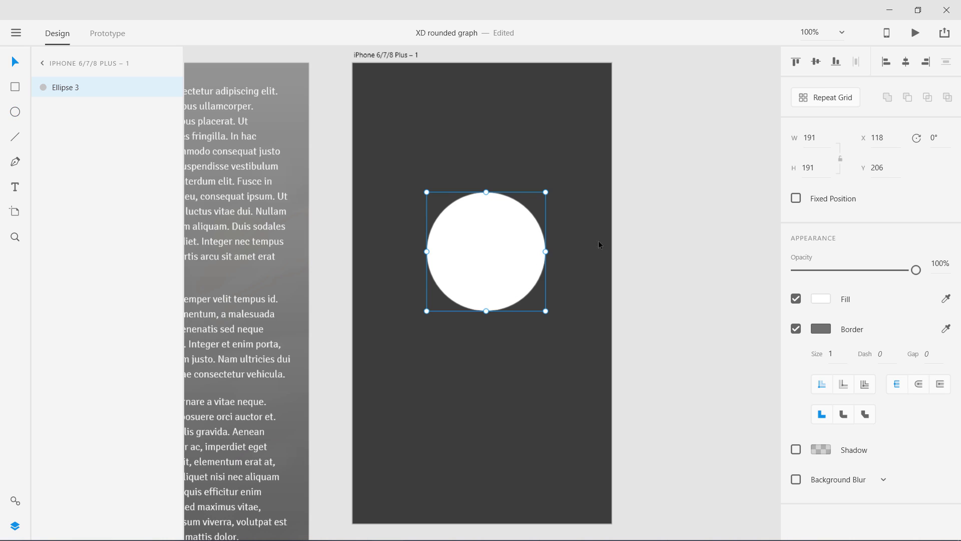
# - Set the circle's width and height to 178 and move it to about X 113, Y 243 on the artboard
pyautogui.click(789, 140)
pyautogui.write('178')
pyautogui.press('Return')
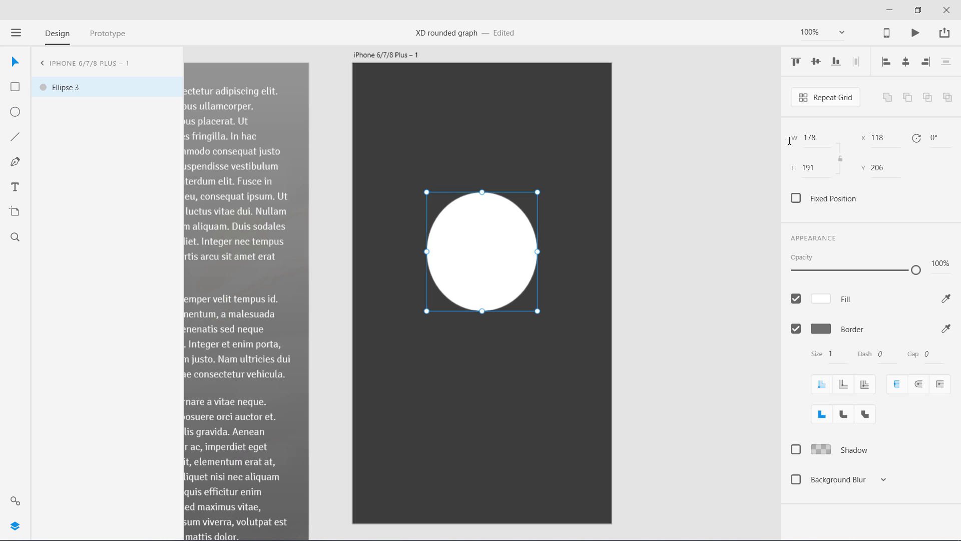
pyautogui.click(822, 168)
pyautogui.write('178')
pyautogui.press('Return')
pyautogui.moveTo(488, 254); pyautogui.dragTo(485, 274)
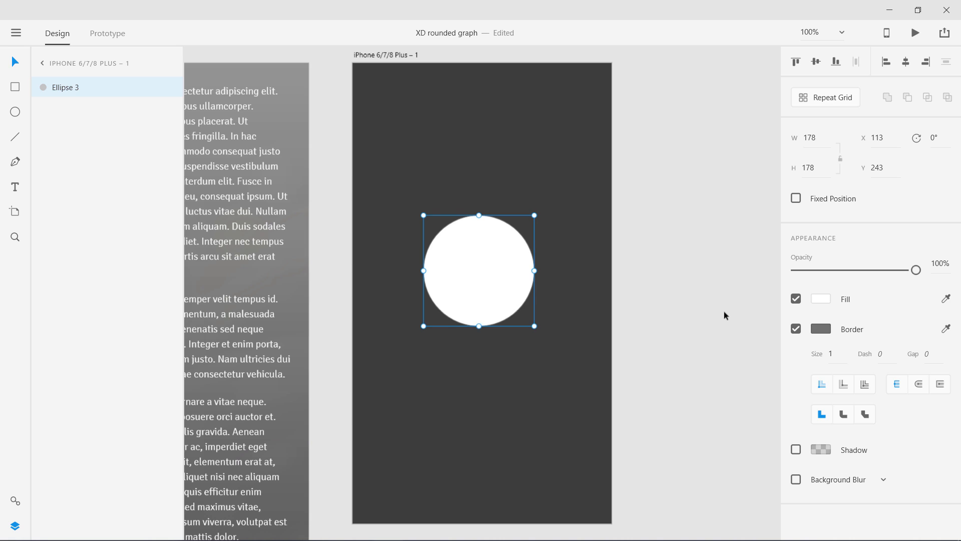
# - Set the circle's border size to 10
pyautogui.click(811, 356)
pyautogui.write('10')
pyautogui.press('Return')
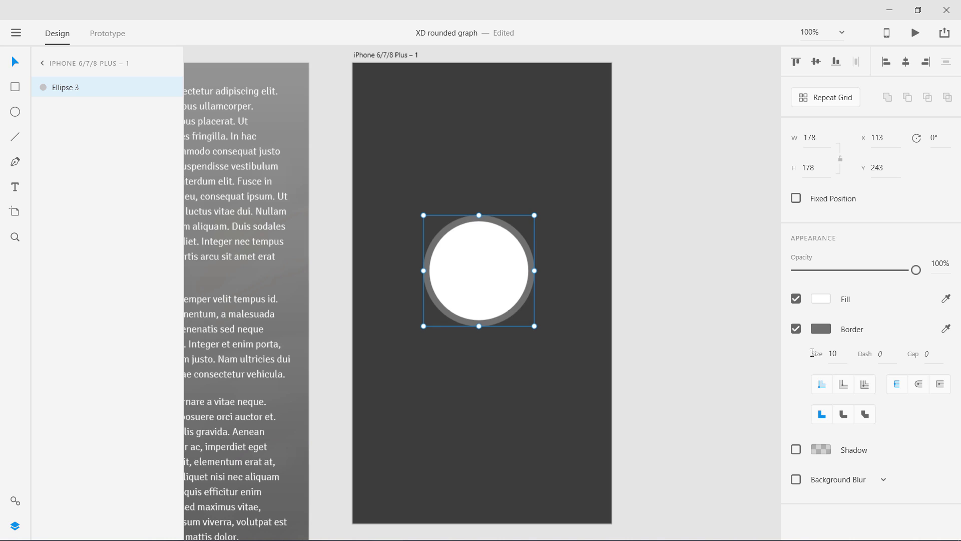
# - Set the circle's border color to #53E7FF and save that color as a swatch
pyautogui.click(821, 328)
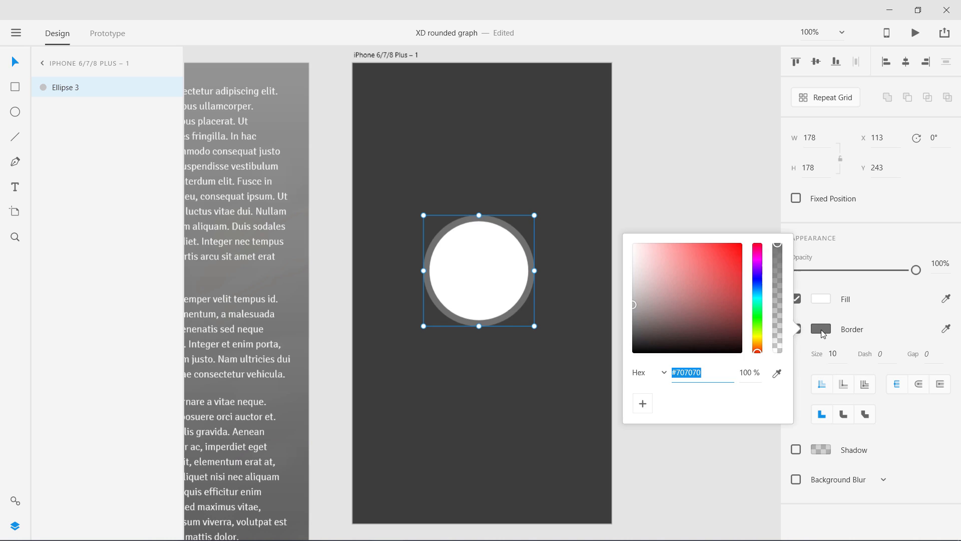
pyautogui.click(757, 296)
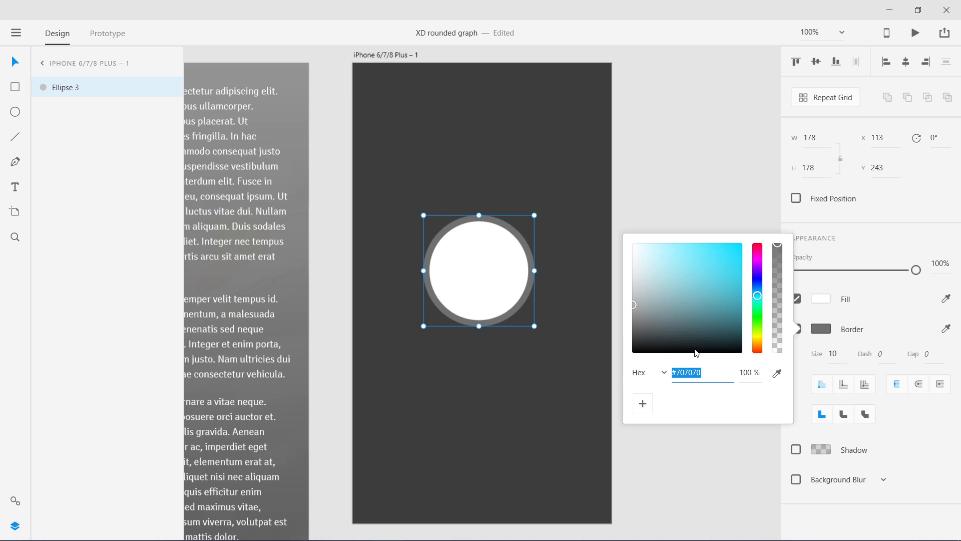
pyautogui.click(680, 371)
pyautogui.moveTo(676, 371); pyautogui.dragTo(705, 370)
pyautogui.write('53e7ff')
pyautogui.press('Tab')
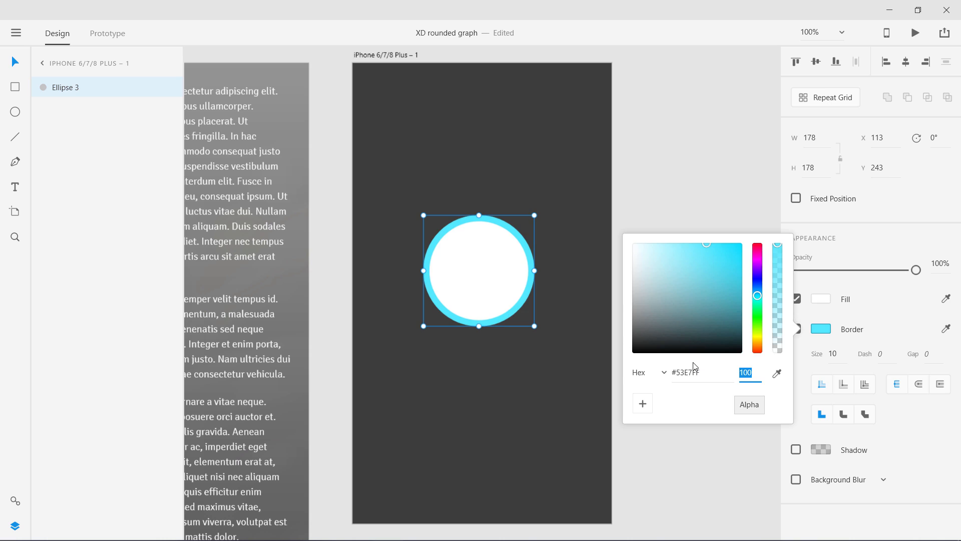
pyautogui.click(642, 403)
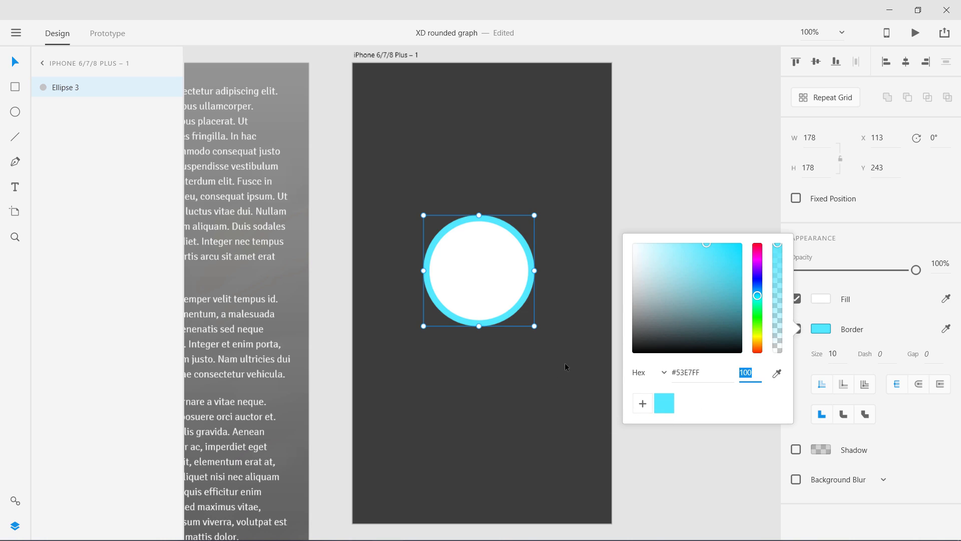
pyautogui.click(498, 274)
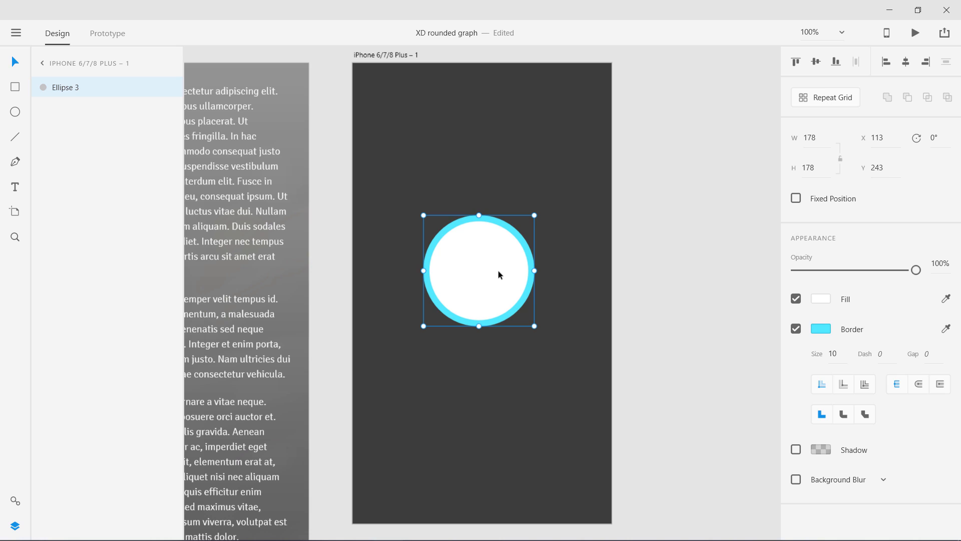
# - Remove the circle's fill and give its border a dash of 300 and a gap of 200
pyautogui.click(796, 298)
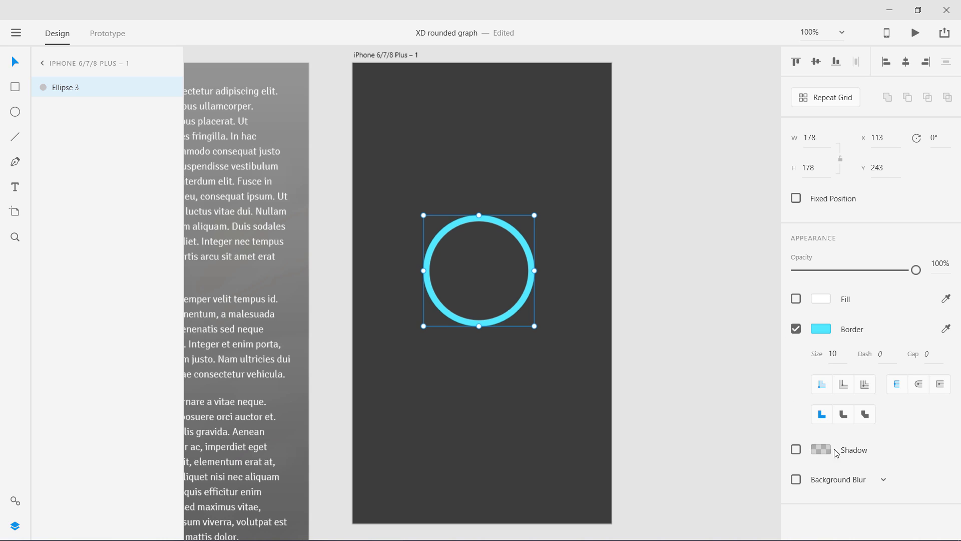
pyautogui.click(880, 354)
pyautogui.write('300')
pyautogui.press('Tab')
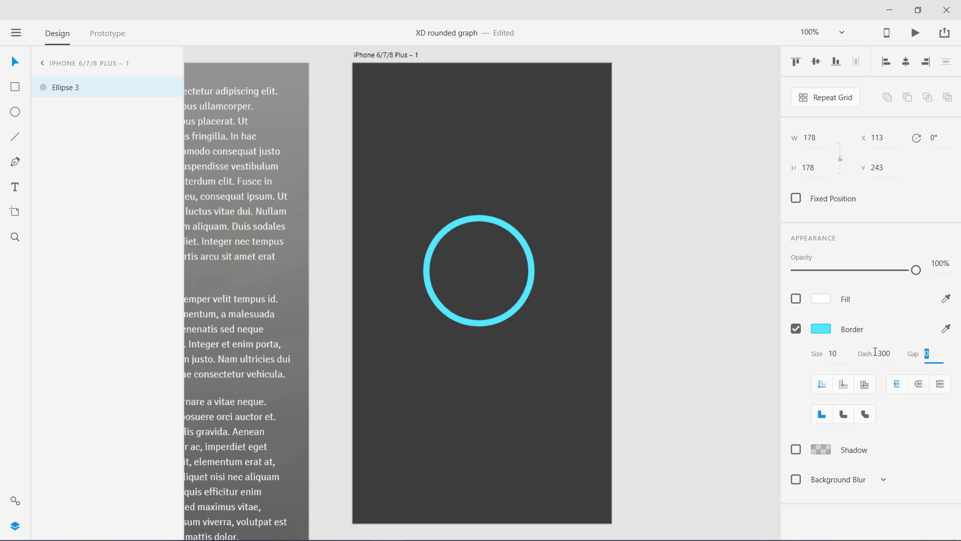
pyautogui.write('200')
pyautogui.press('Return')
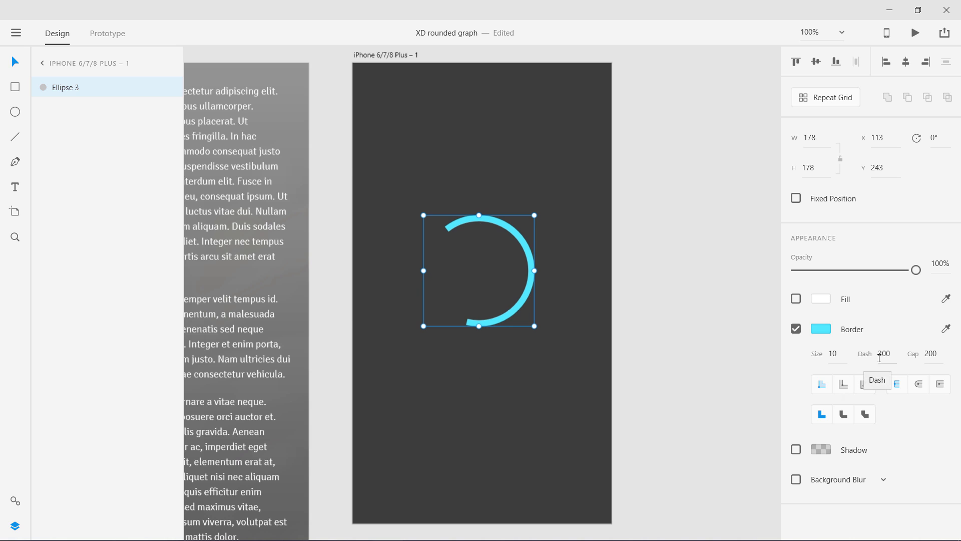
# - Set the circle's border gap to 0
pyautogui.moveTo(934, 356); pyautogui.dragTo(927, 354)
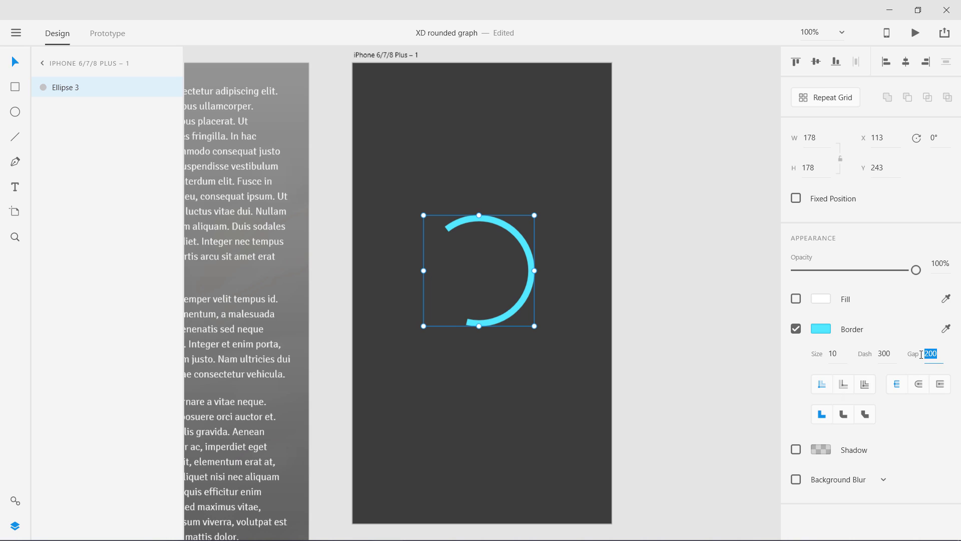
pyautogui.write('0')
pyautogui.press('Return')
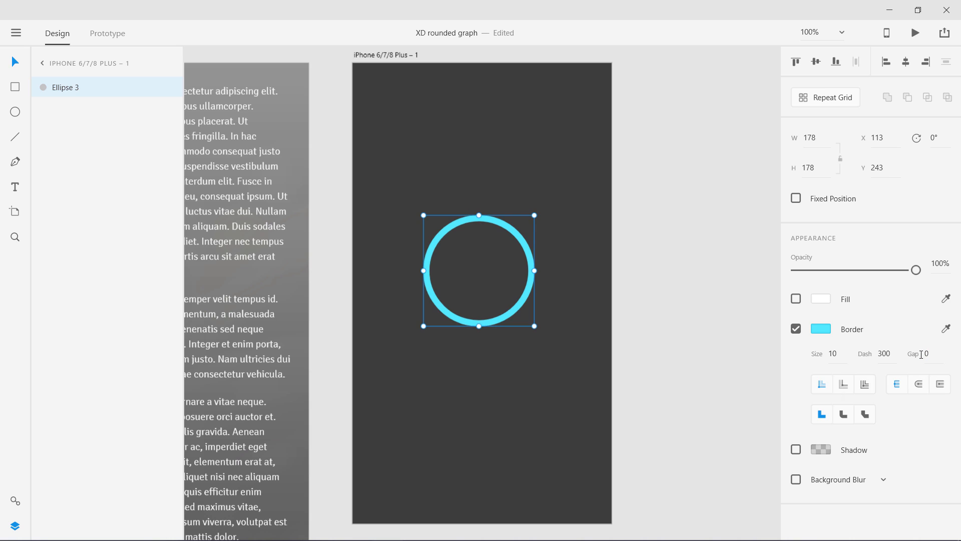
pyautogui.moveTo(932, 353); pyautogui.dragTo(922, 353)
pyautogui.press('2')
pyautogui.press('0')
pyautogui.press('0')
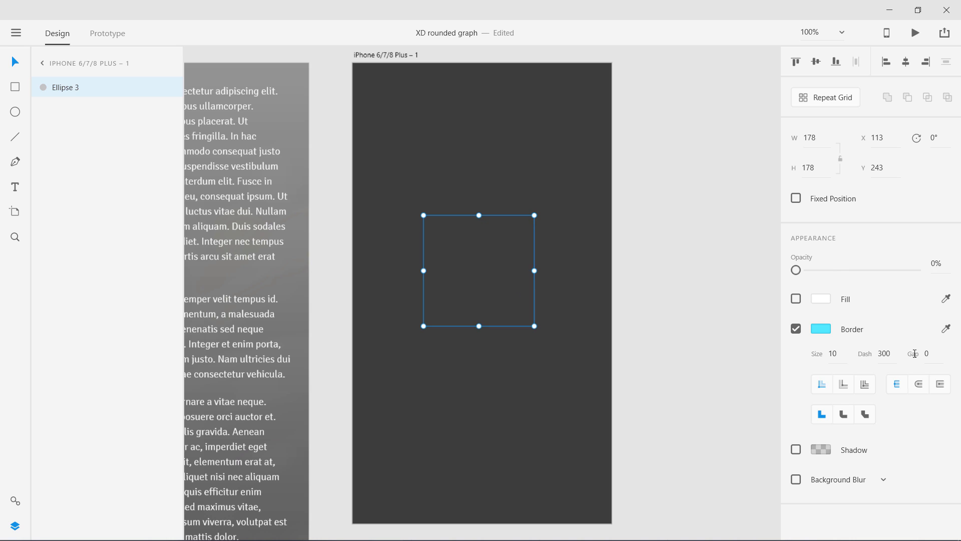
pyautogui.press('0')
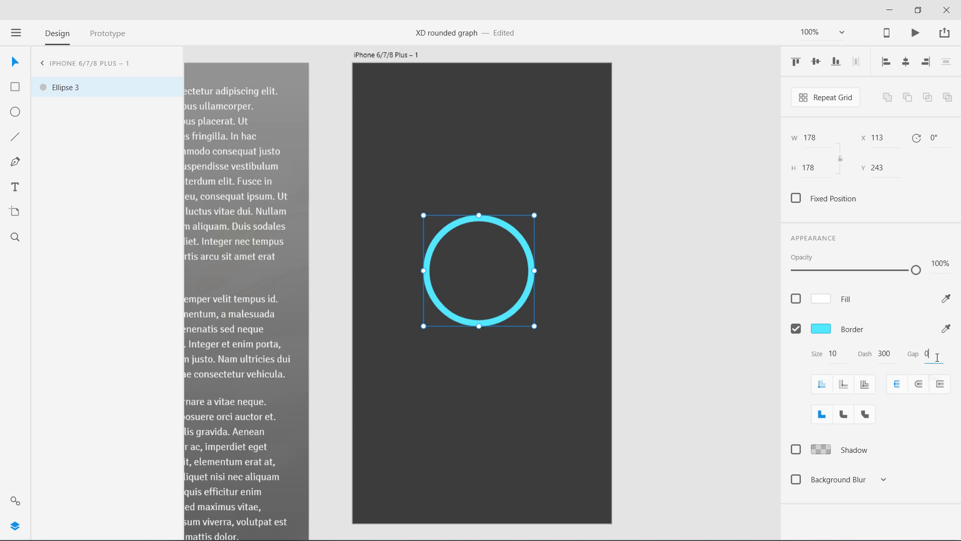
# - Set the circle's border gap to 150
pyautogui.click(934, 357)
pyautogui.write('150')
pyautogui.press('Return')
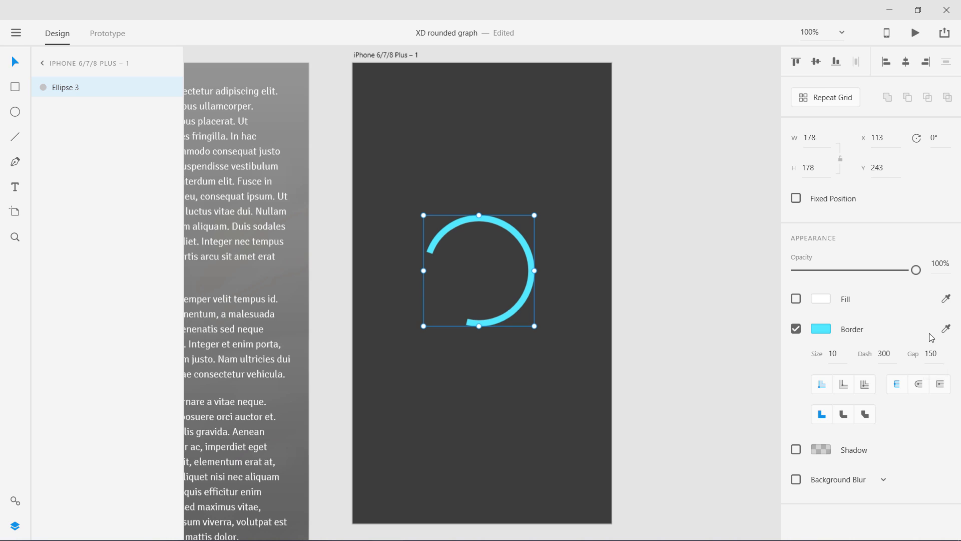
# - Set the circle's border gap to 200 and give the border round caps
pyautogui.doubleClick(932, 353)
pyautogui.write('200')
pyautogui.press('Return')
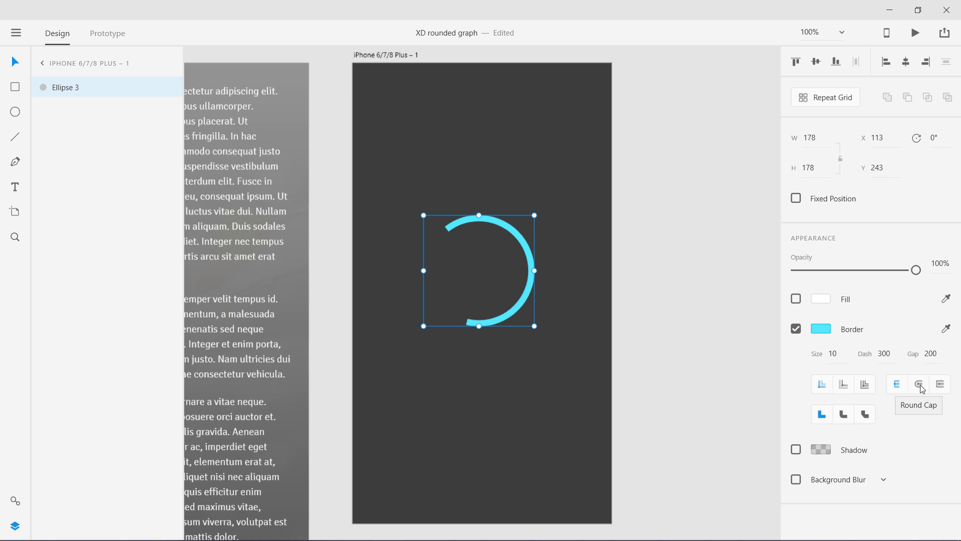
pyautogui.click(921, 385)
# - Try the outer and center stroke alignments on the circle's border and return it to inner stroke
pyautogui.click(846, 390)
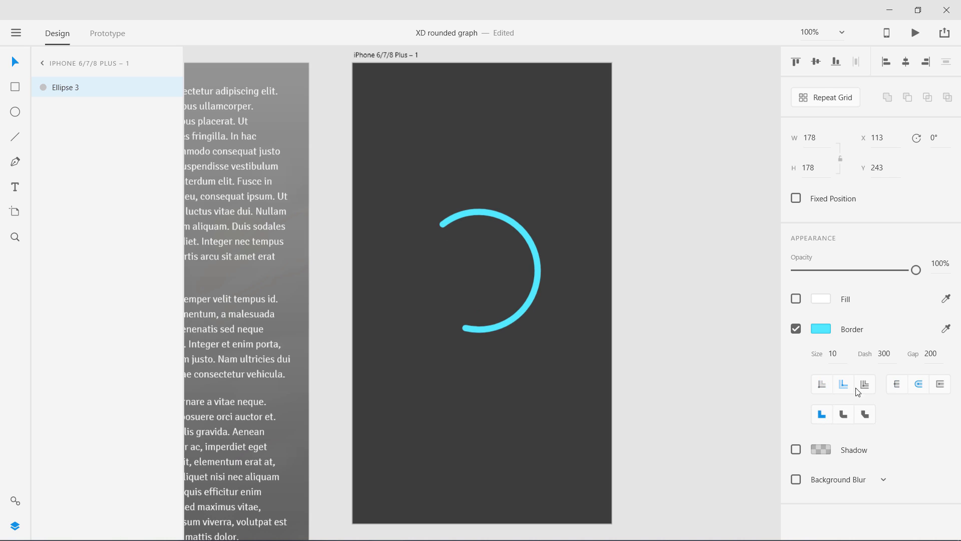
pyautogui.click(863, 390)
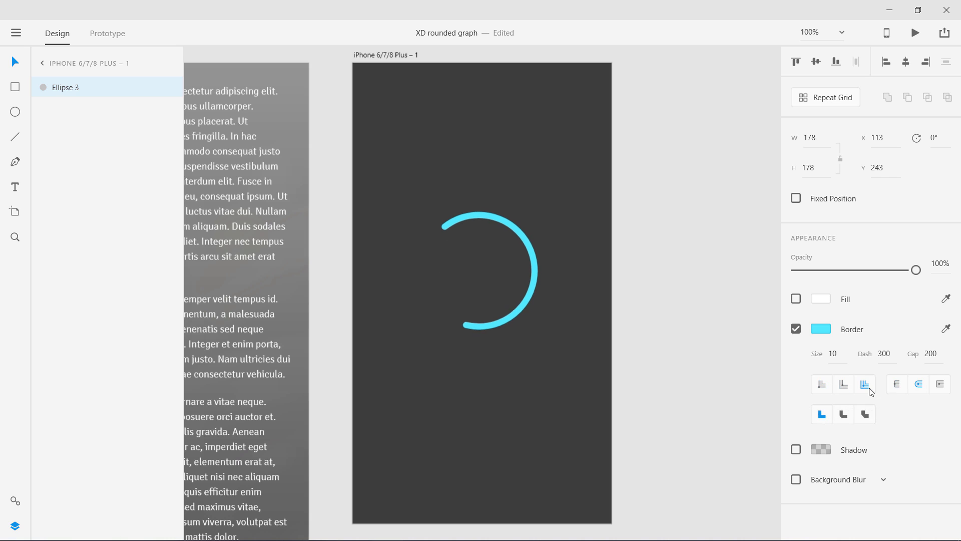
pyautogui.click(825, 391)
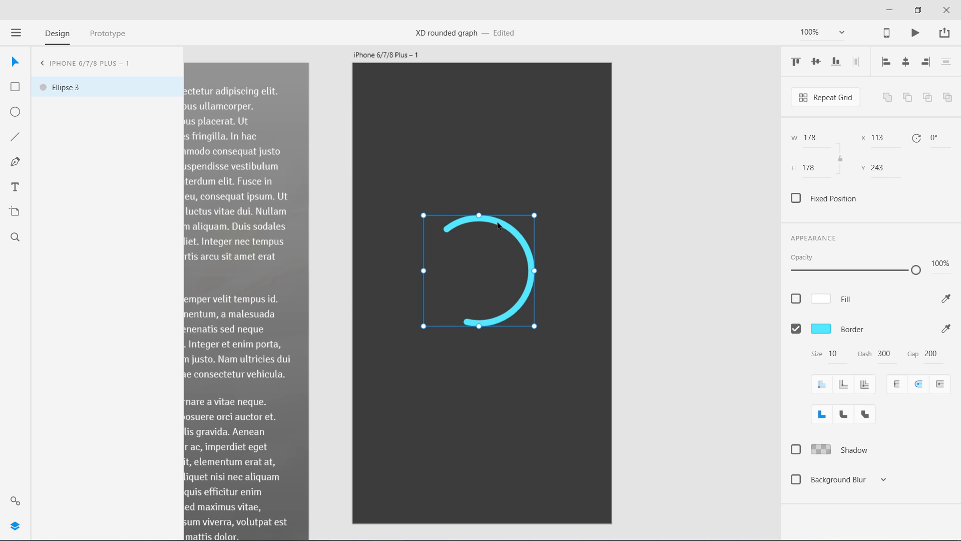
# - Duplicate the cyan arc in place and set the lower copy's border gap to 0
pyautogui.hotkey('ctrl', 'd')
pyautogui.click(66, 109)
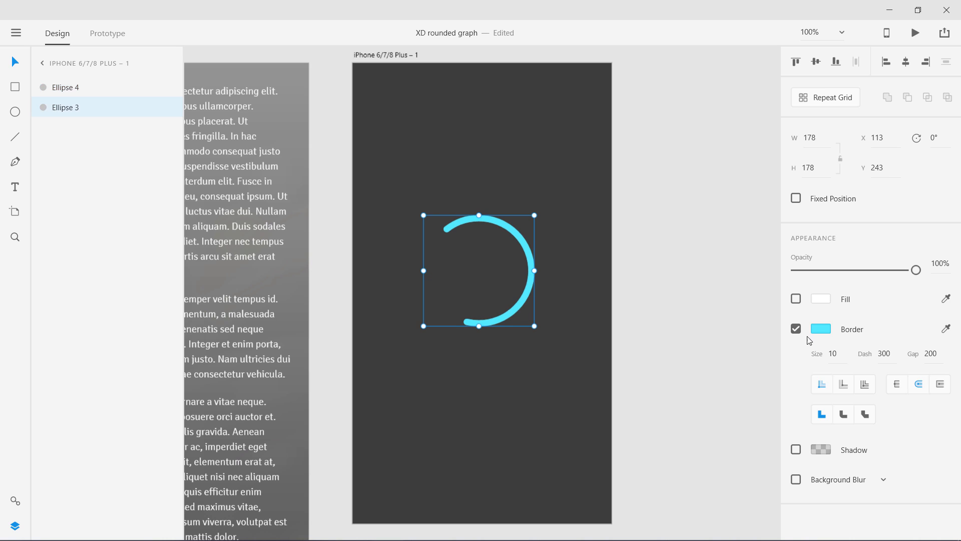
pyautogui.click(892, 353)
pyautogui.click(927, 353)
pyautogui.write('0')
pyautogui.press('Return')
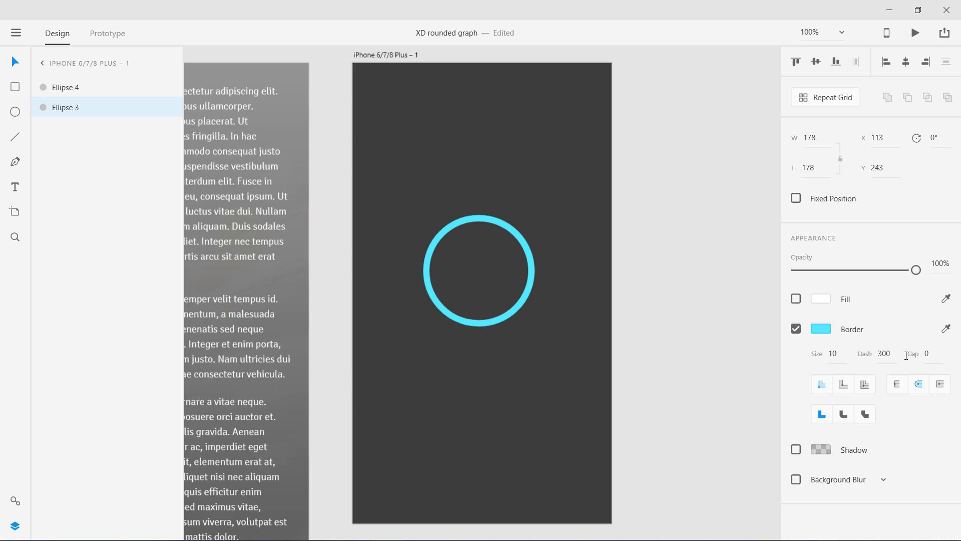
# - Change the lower circle's border color to the dark gray #4F4F4F
pyautogui.click(821, 328)
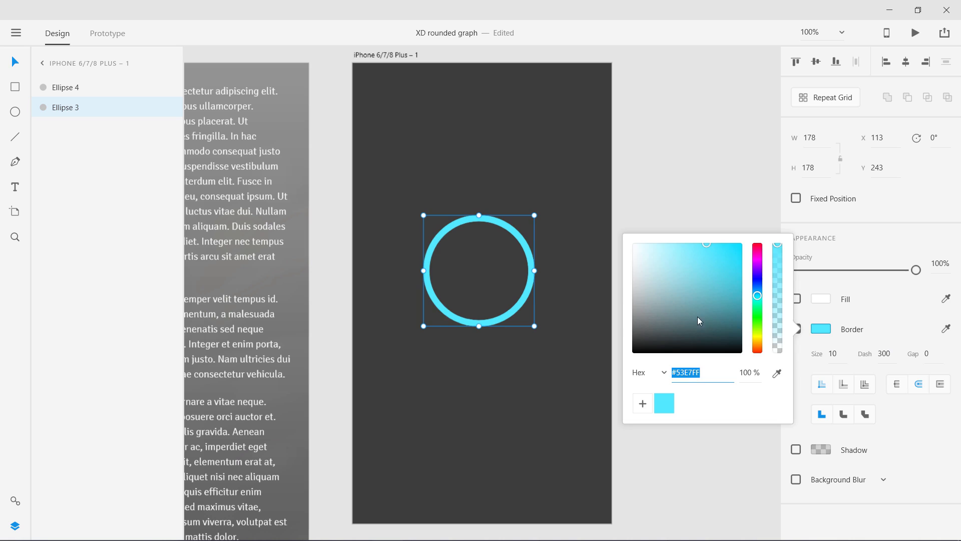
pyautogui.moveTo(697, 317); pyautogui.dragTo(624, 323)
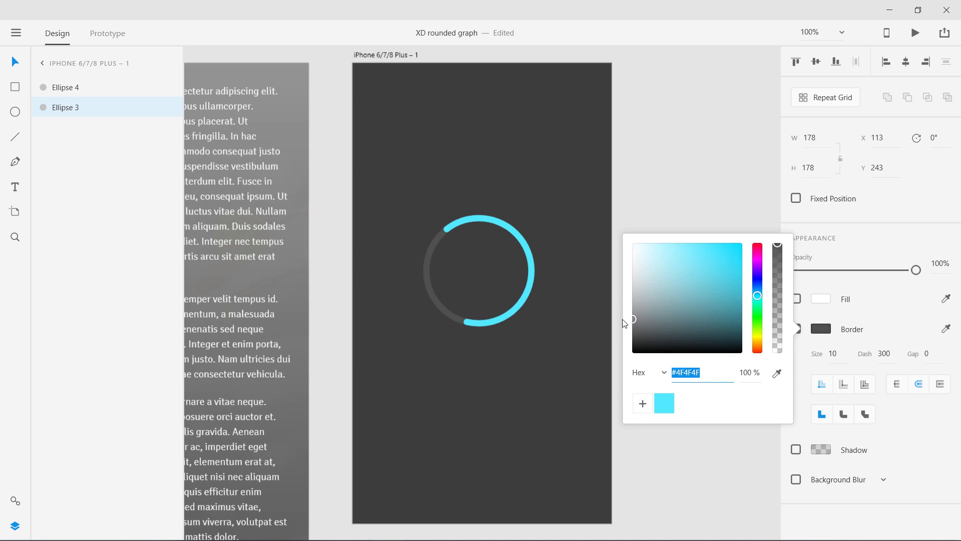
pyautogui.click(545, 350)
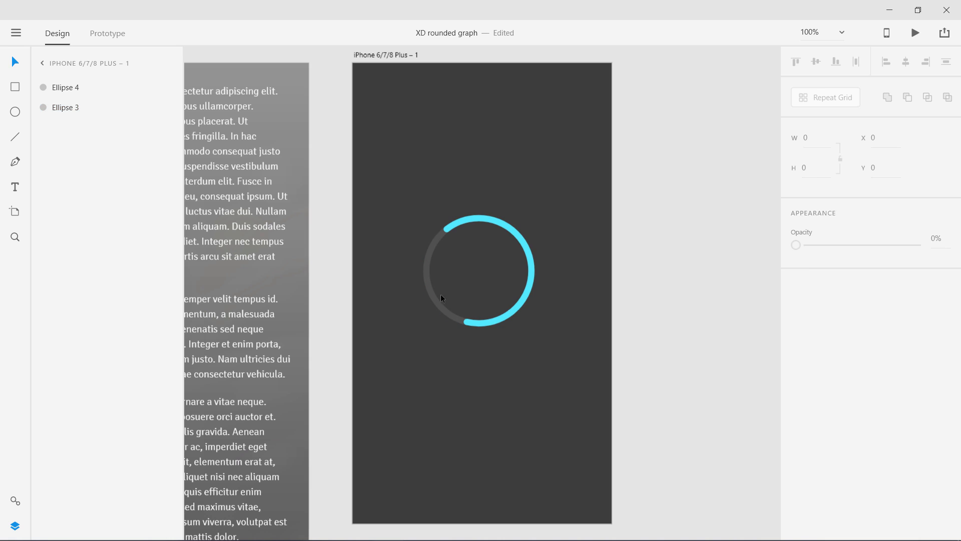
# - Rename the cyan arc's layer as "blue" and toggle its visibility off and on
pyautogui.click(426, 269)
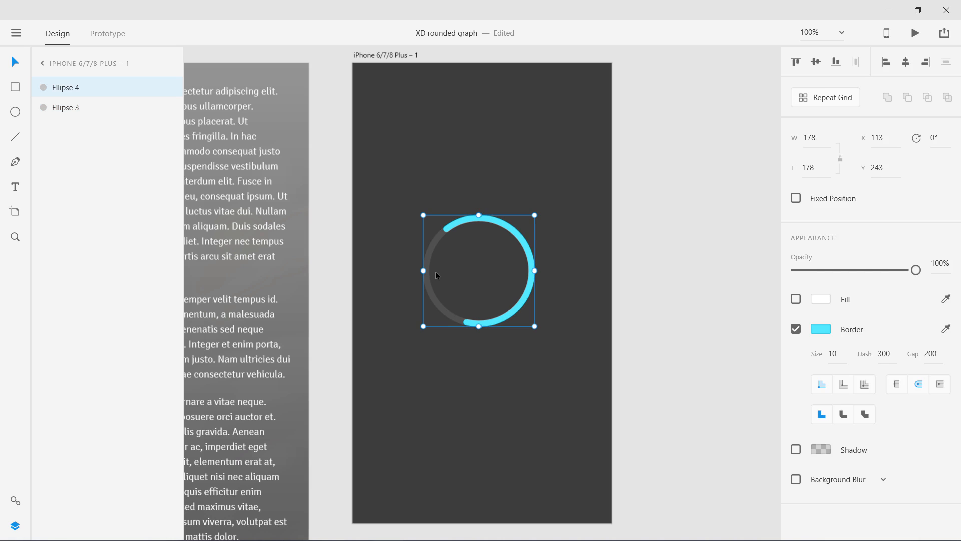
pyautogui.click(399, 272)
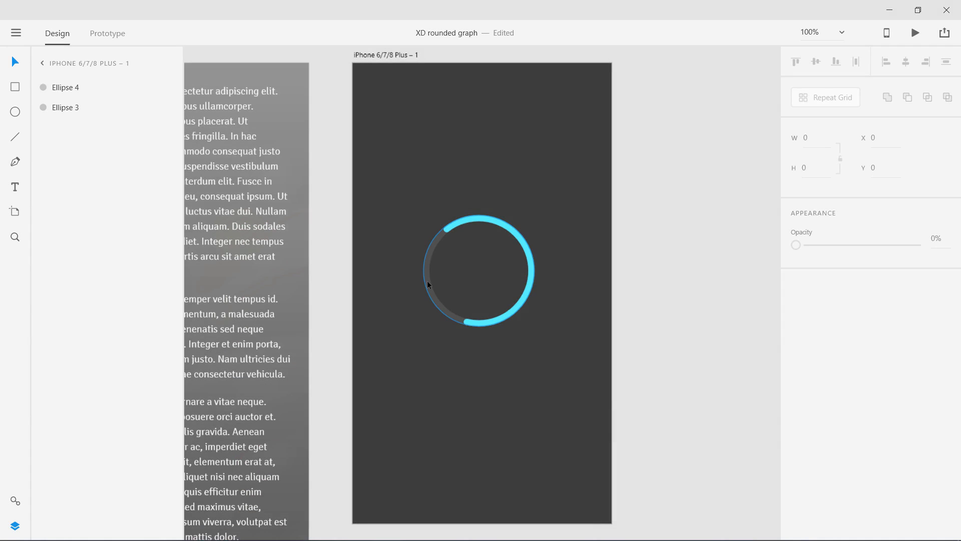
pyautogui.click(428, 284)
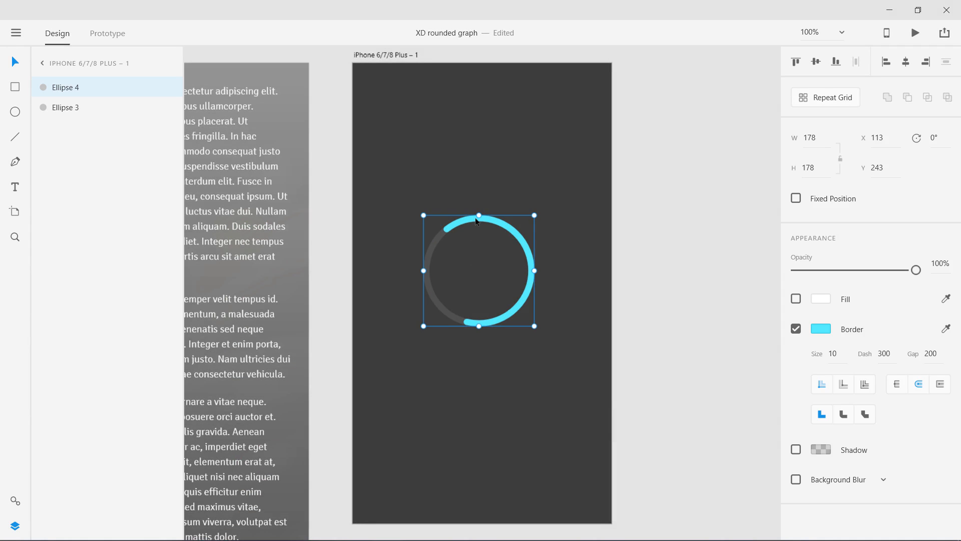
pyautogui.click(551, 298)
pyautogui.click(528, 261)
pyautogui.doubleClick(67, 88)
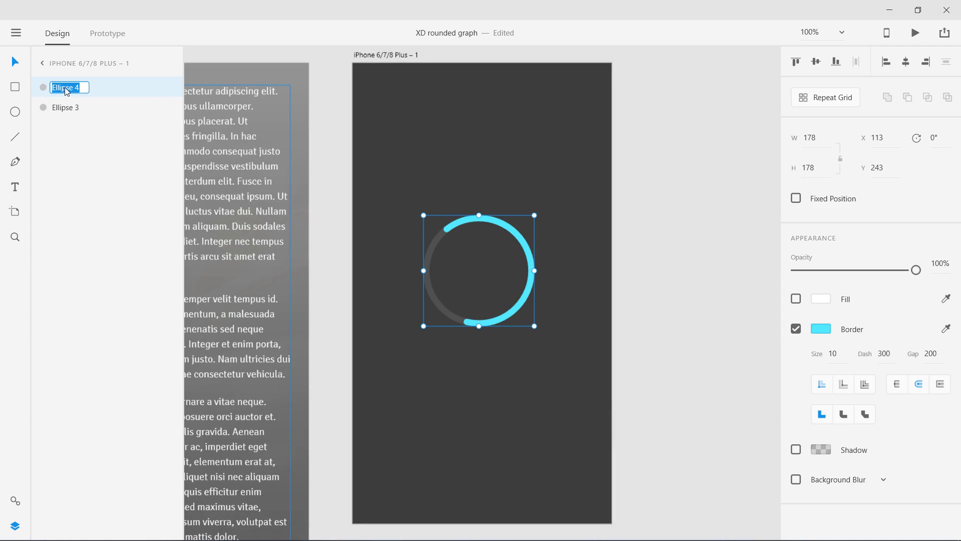
pyautogui.write('blue')
pyautogui.press('Return')
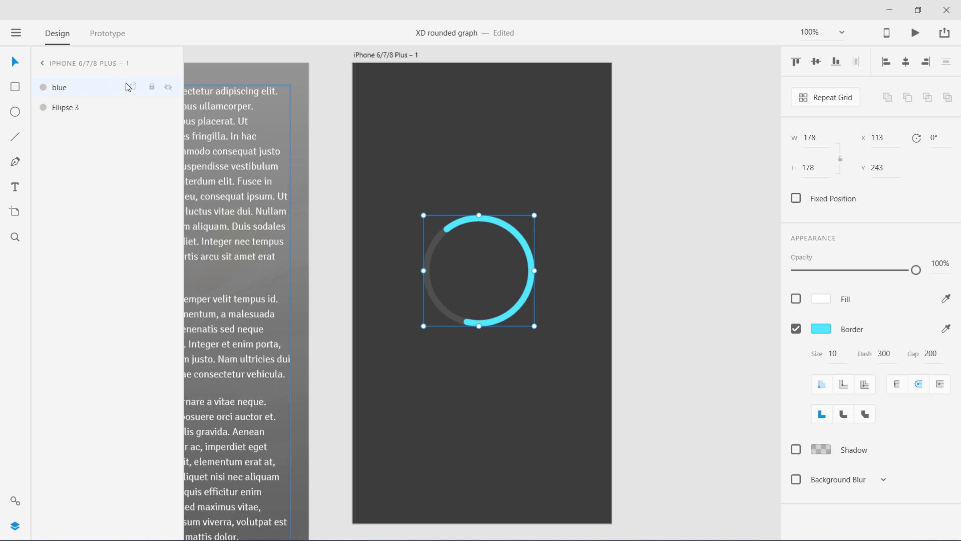
pyautogui.click(168, 87)
pyautogui.click(169, 88)
# - Duplicate the blue arc and turn on the shadow for the lower copy
pyautogui.hotkey('ctrl', 'd')
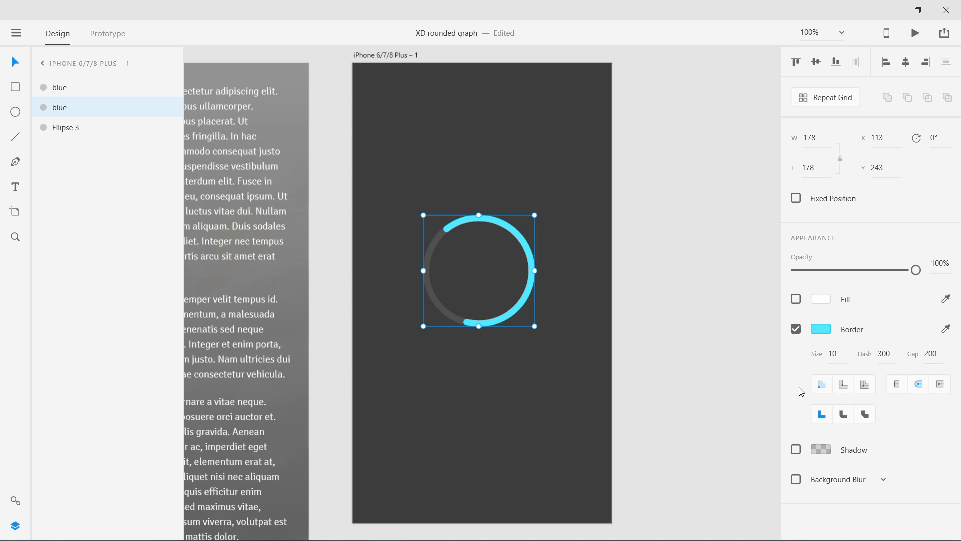
pyautogui.click(796, 449)
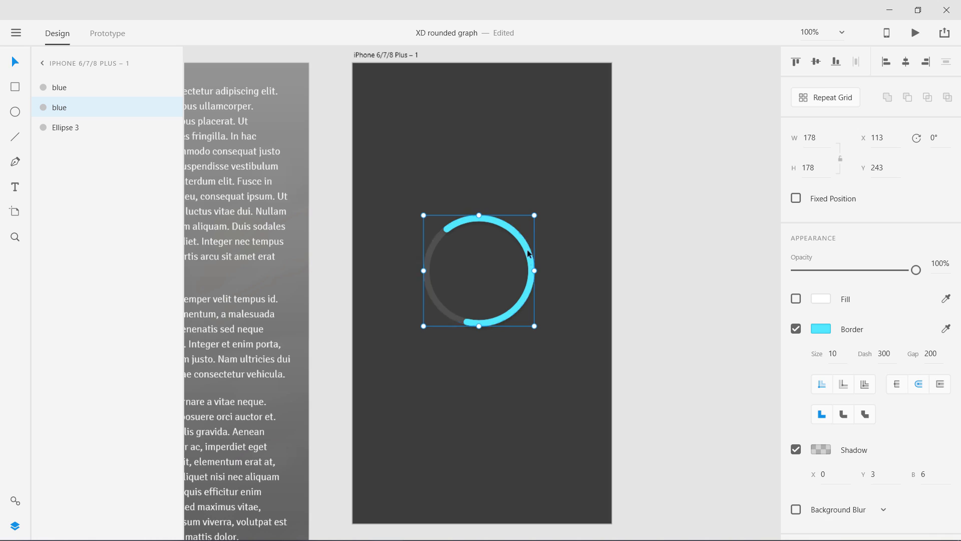
pyautogui.click(579, 278)
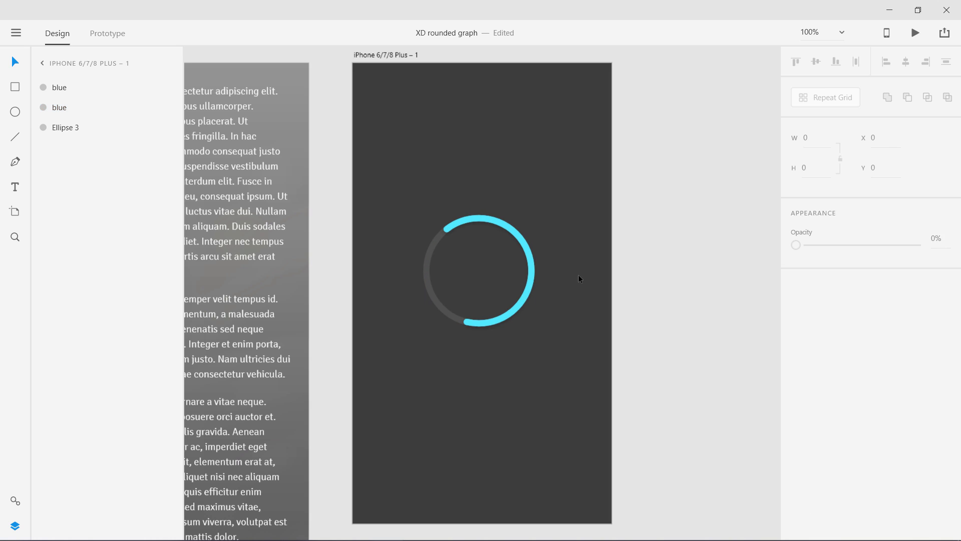
pyautogui.hotkey('ctrl', '=')
pyautogui.hotkey('ctrl', '=')
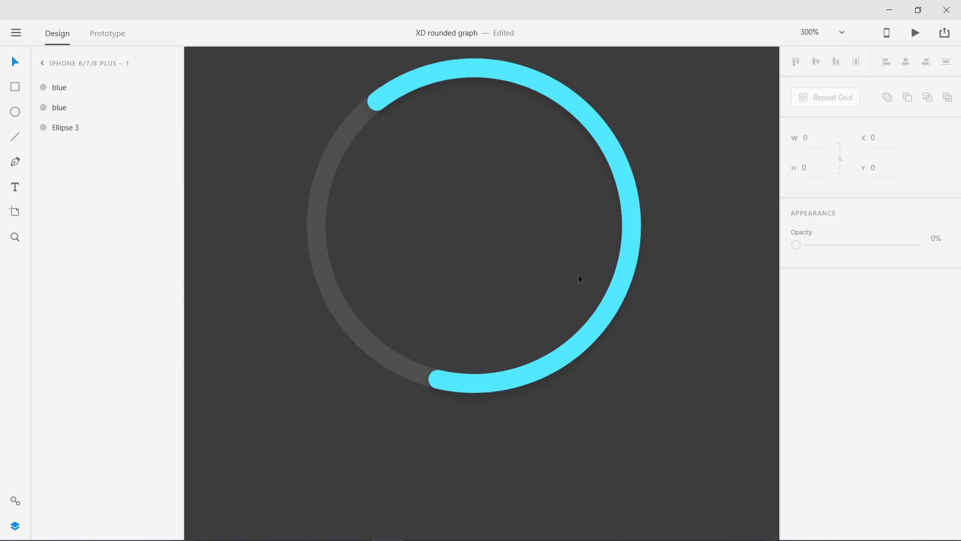
pyautogui.scroll(3, 581, 281)
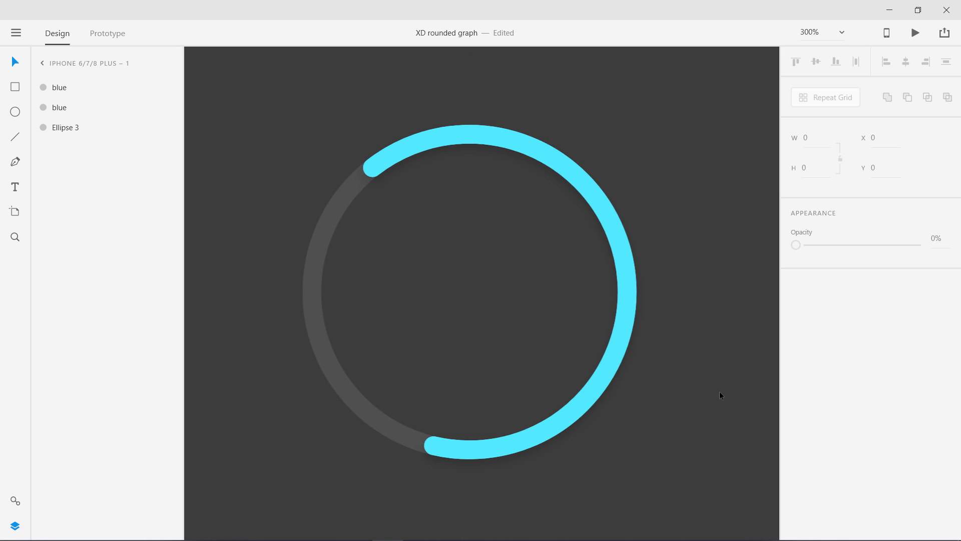
# - Rename the upper blue arc's layer as "blue- glow"
pyautogui.click(627, 315)
pyautogui.hotkey('ctrl', '-')
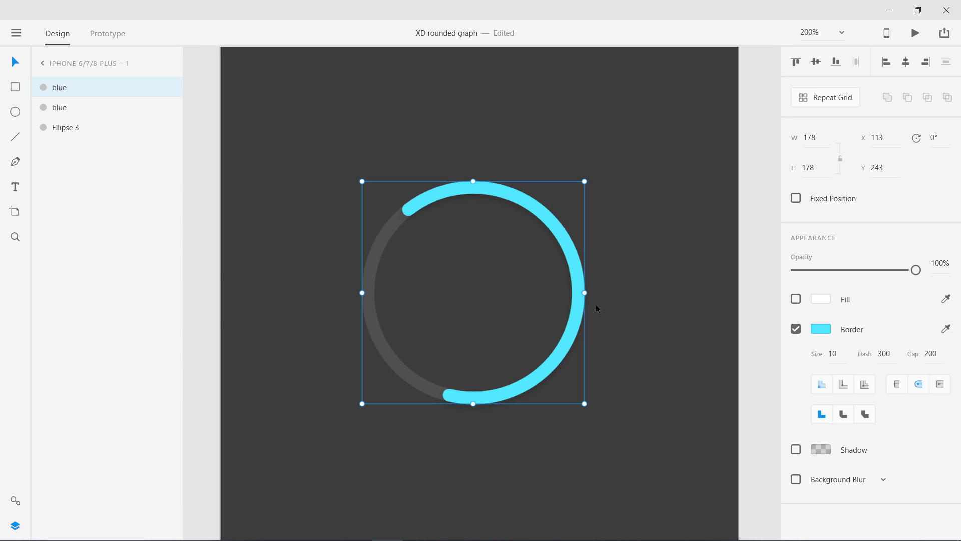
pyautogui.doubleClick(60, 93)
pyautogui.press('Right')
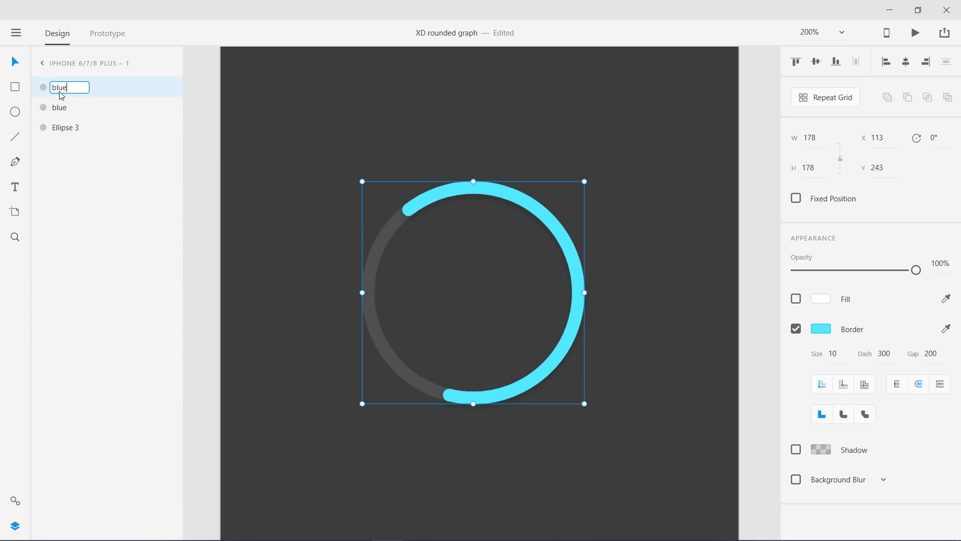
pyautogui.write('- glow')
pyautogui.press('Return')
# - Rename the lower blue arc's layer, which carries the shadow, as "blue shadow"
pyautogui.click(64, 108)
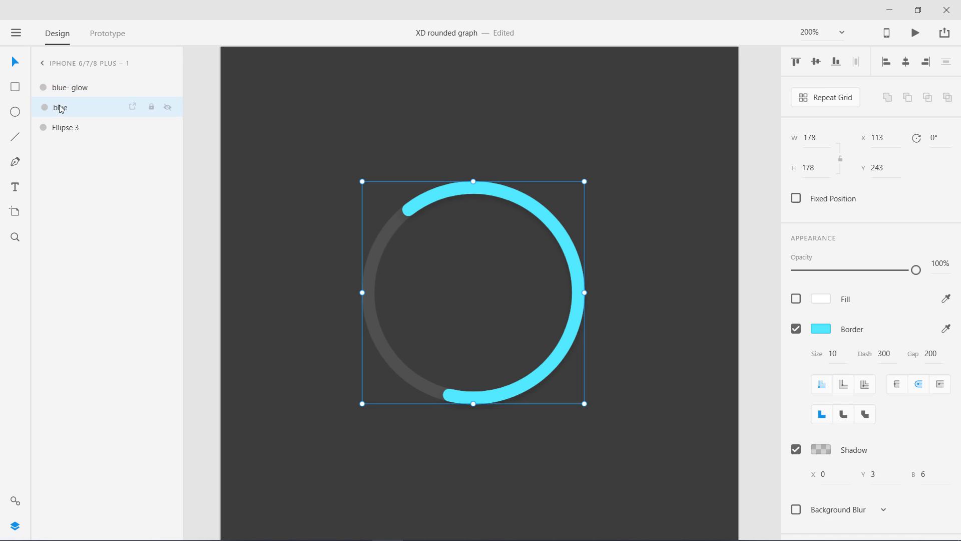
pyautogui.doubleClick(67, 108)
pyautogui.press('End')
pyautogui.write('- sa')
pyautogui.press('BackSpace')
pyautogui.write('hadow')
pyautogui.press('Return')
# - Turn on a shadow for the blue- glow arc and color it with the saved cyan swatch #53E7FF
pyautogui.click(70, 88)
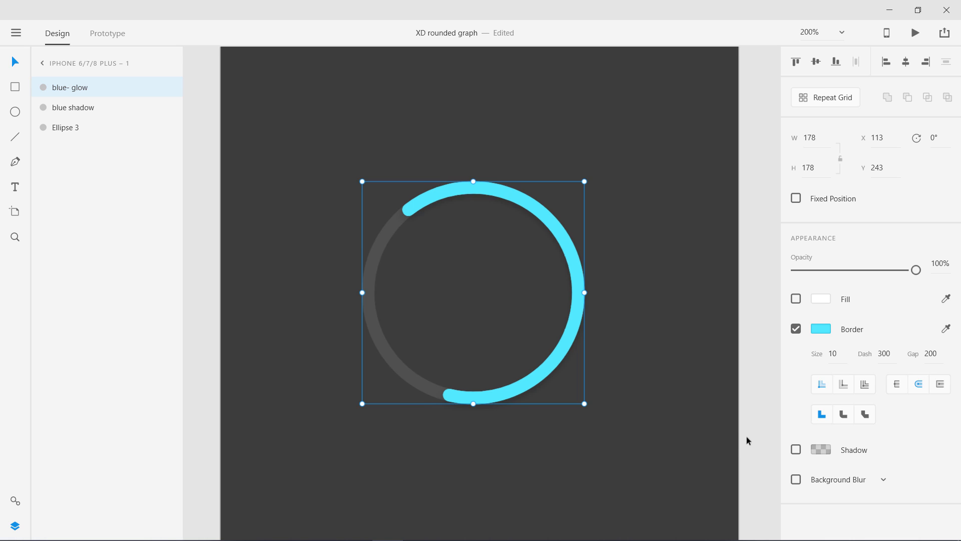
pyautogui.click(796, 450)
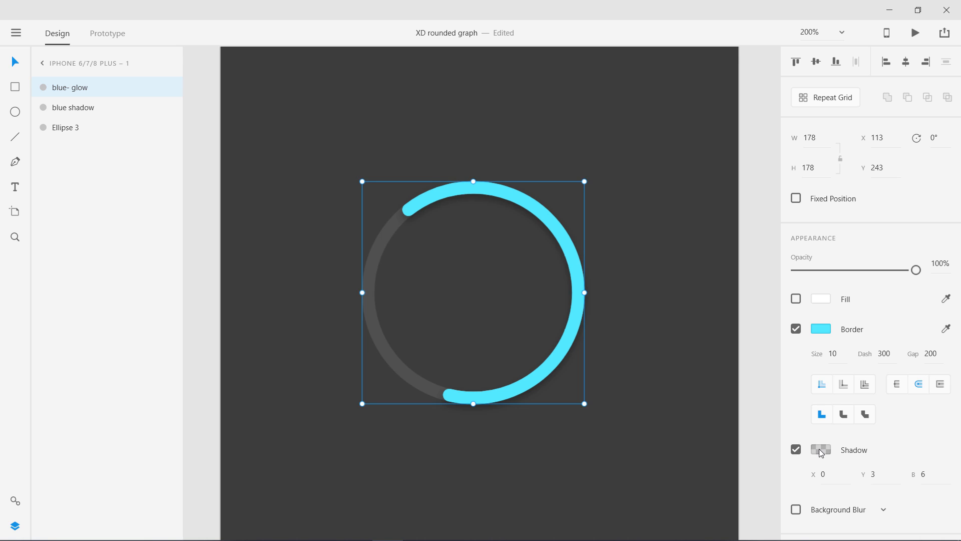
pyautogui.click(820, 450)
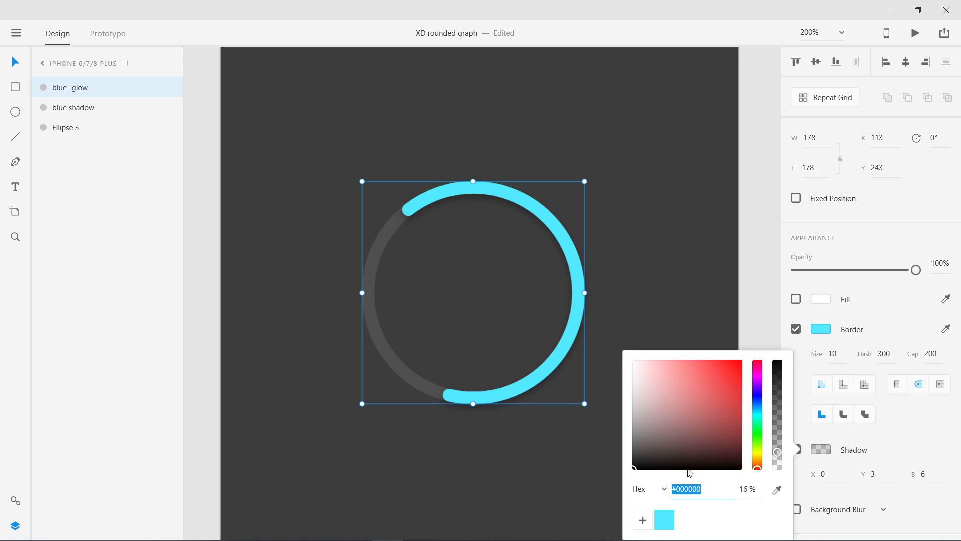
pyautogui.click(663, 527)
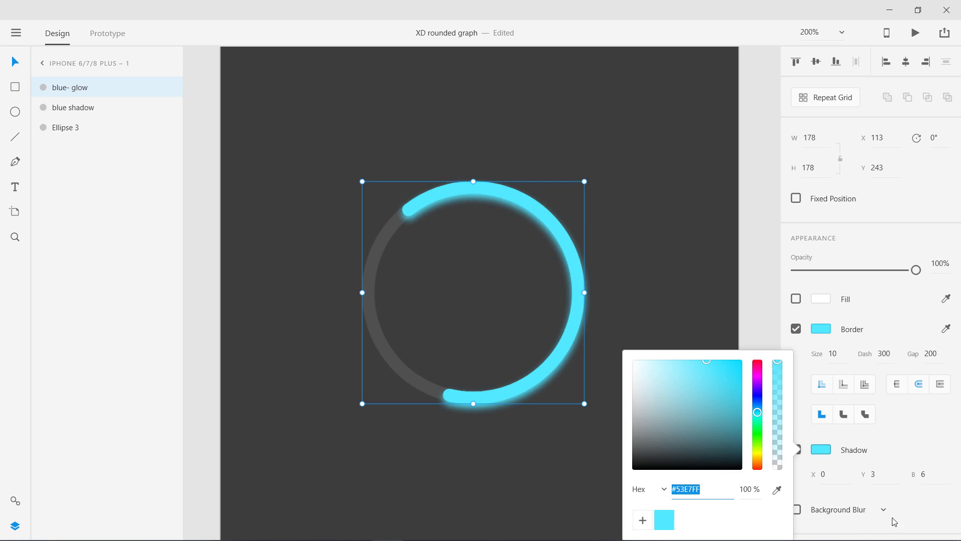
pyautogui.click(928, 510)
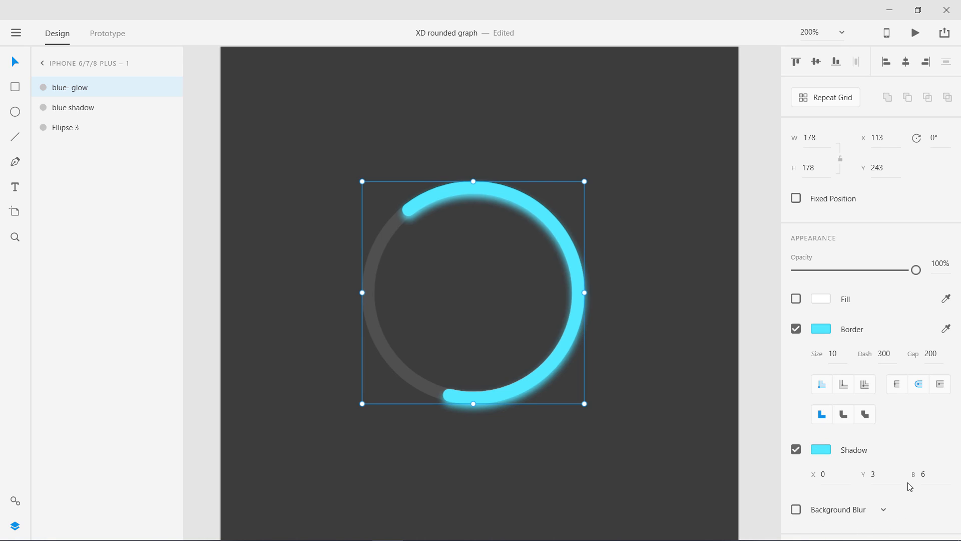
# - Set the blue- glow shadow color to #60E8FF at 70% opacity and save it as a swatch
pyautogui.click(821, 449)
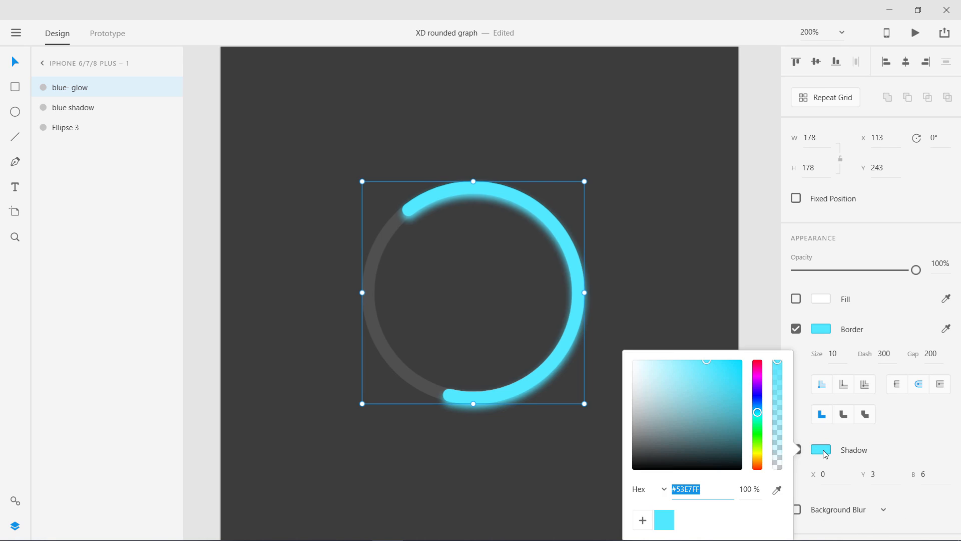
pyautogui.moveTo(778, 362); pyautogui.dragTo(779, 392)
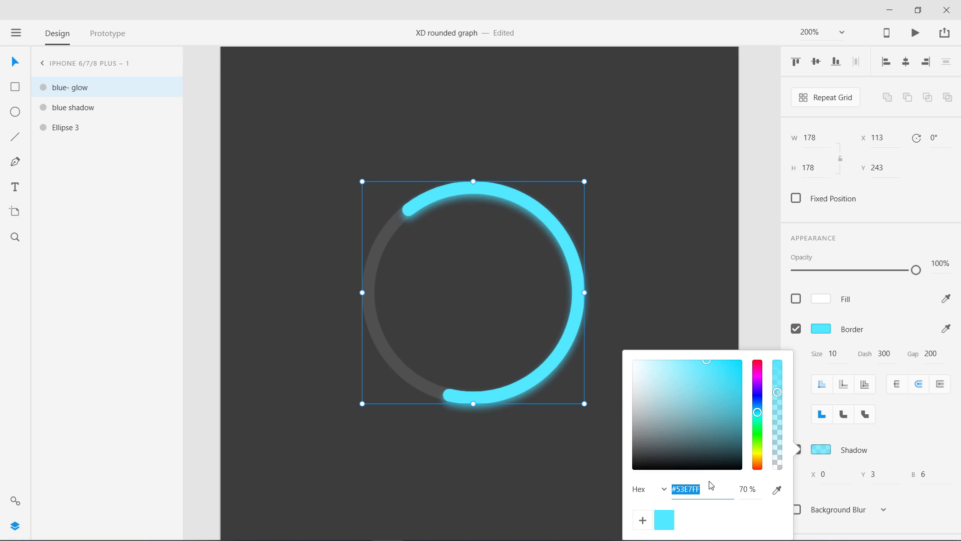
pyautogui.moveTo(703, 488); pyautogui.dragTo(677, 486)
pyautogui.write('60e8ff')
pyautogui.press('Return')
pyautogui.click(643, 520)
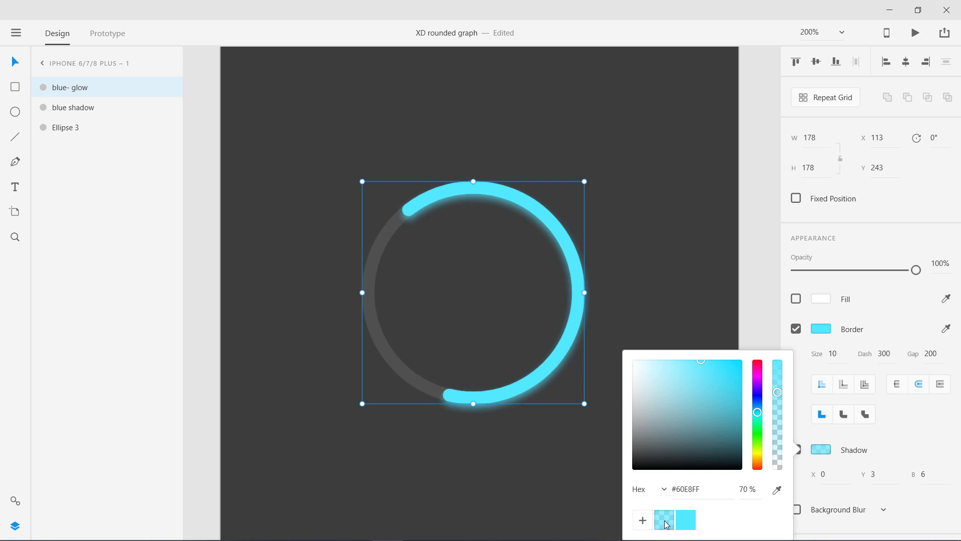
pyautogui.click(934, 502)
# - Try a Y offset of 0 for the blue- glow shadow and change it to 1
pyautogui.click(871, 474)
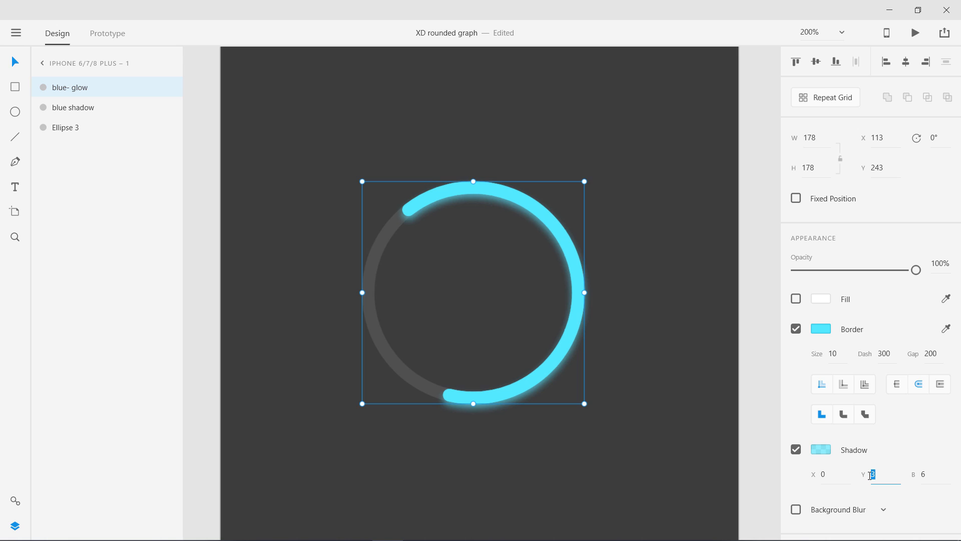
pyautogui.write('0')
pyautogui.press('Return')
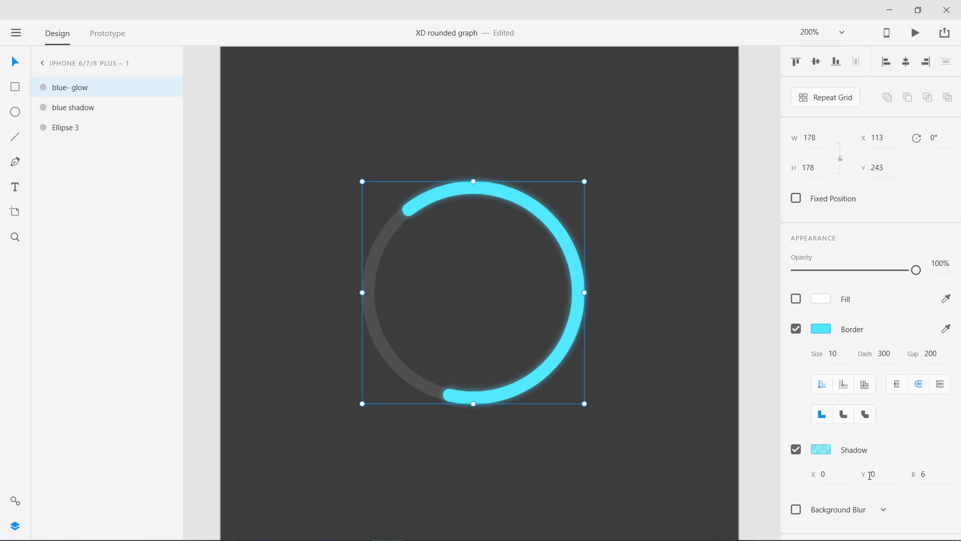
pyautogui.write('1')
pyautogui.press('Return')
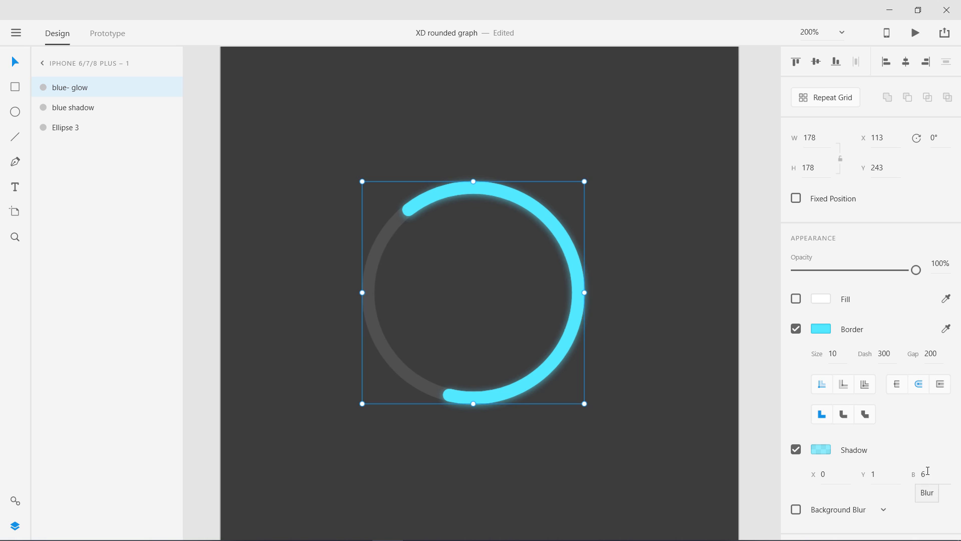
# - Try a blur of 3 on the blue- glow shadow
pyautogui.click(918, 473)
pyautogui.write('3')
pyautogui.press('Return')
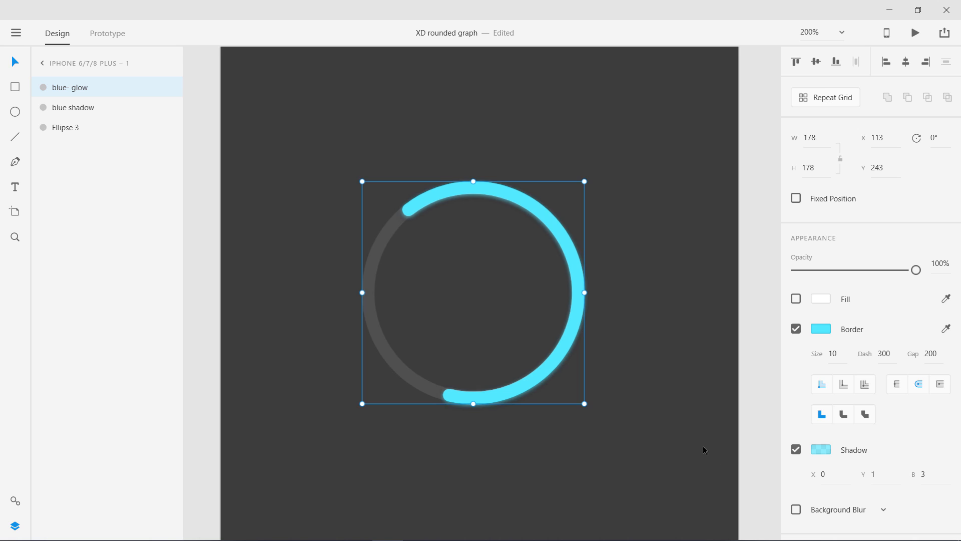
# - Set the blue- glow shadow's blur to 10
pyautogui.click(925, 474)
pyautogui.press('BackSpace')
pyautogui.write('10')
pyautogui.press('Return')
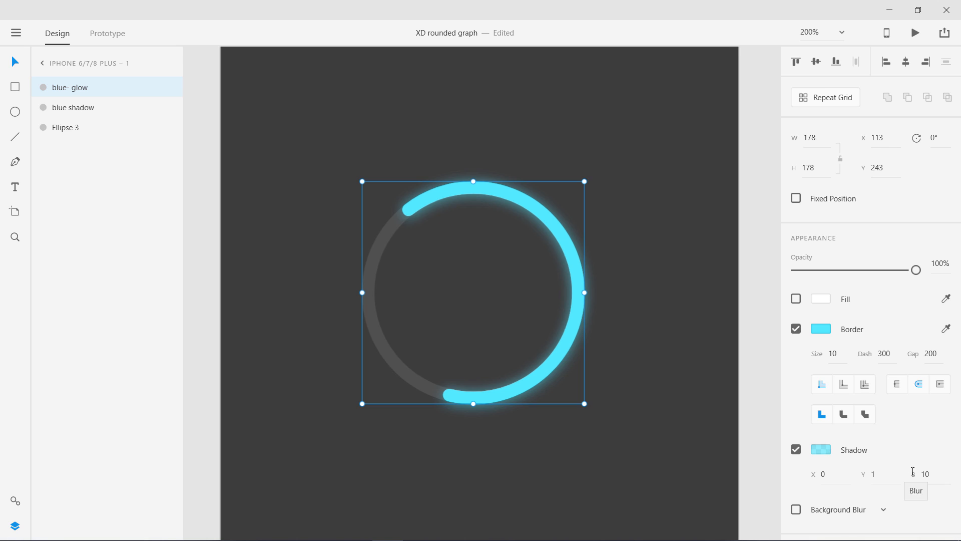
# - Set the blue- glow shadow's color opacity to 90%
pyautogui.click(823, 451)
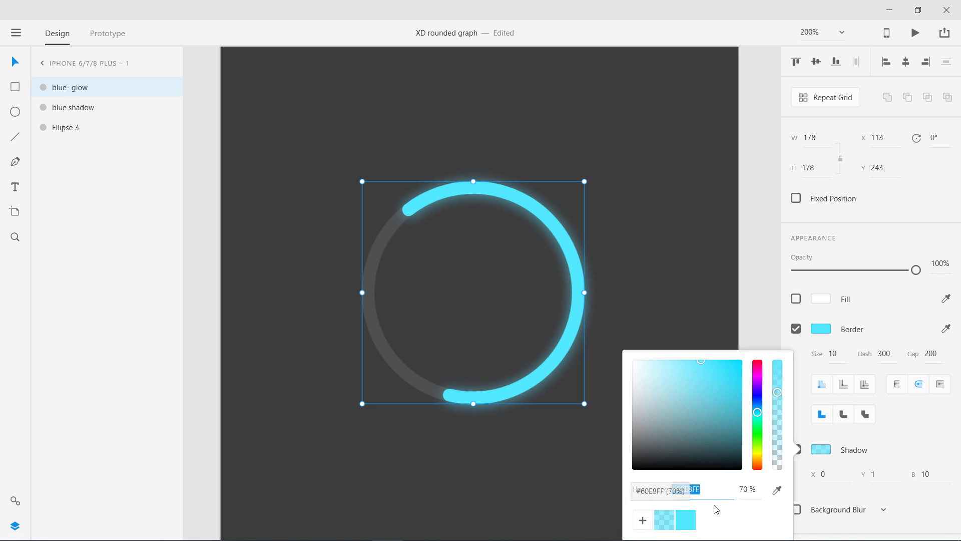
pyautogui.click(731, 493)
pyautogui.write('90')
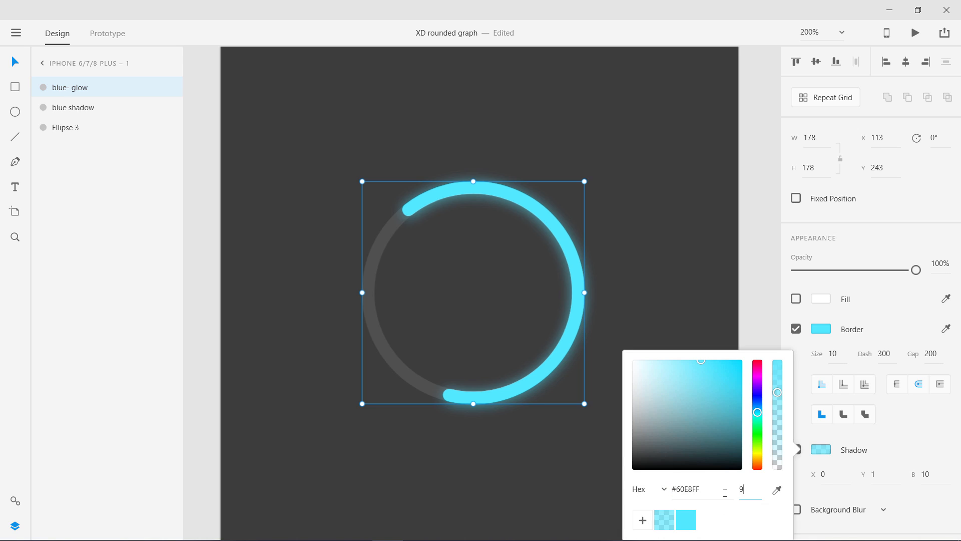
pyautogui.press('Return')
pyautogui.click(555, 495)
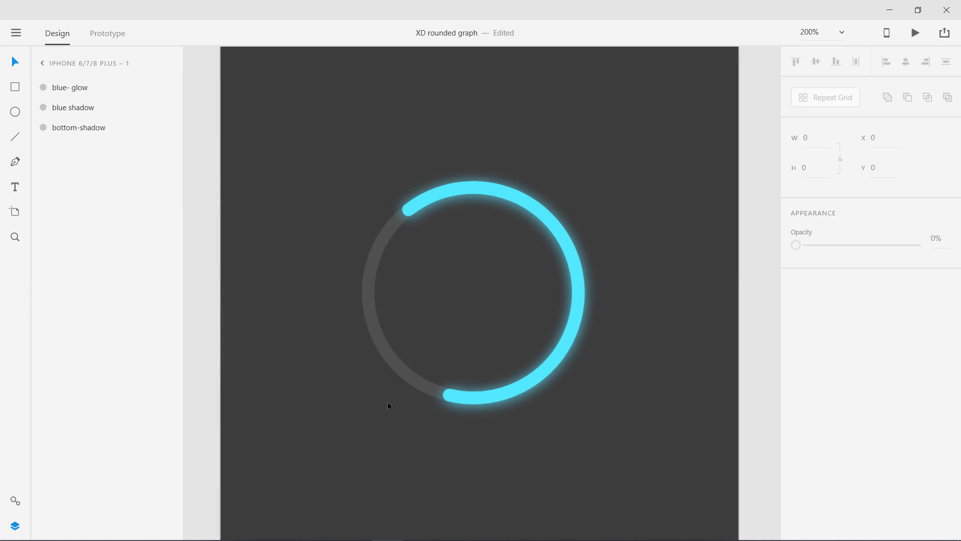
# - Enable a black shadow at 30% opacity on the bottom-shadow ring
pyautogui.click(380, 338)
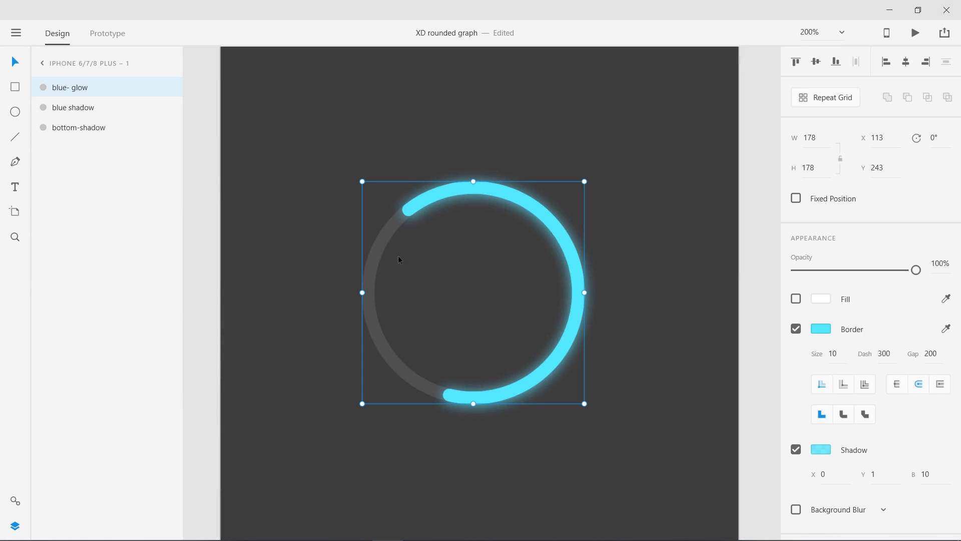
pyautogui.click(371, 446)
pyautogui.doubleClick(378, 342)
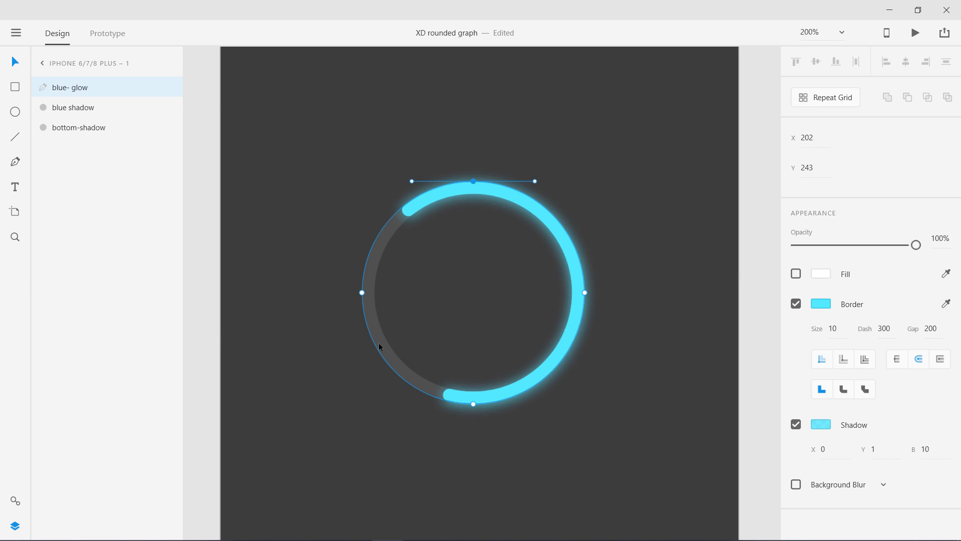
pyautogui.click(83, 129)
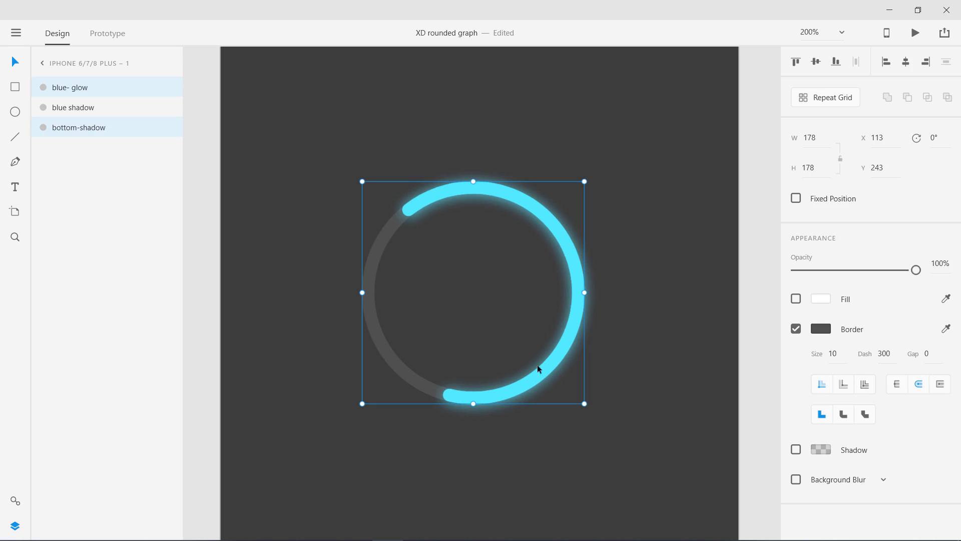
pyautogui.click(795, 449)
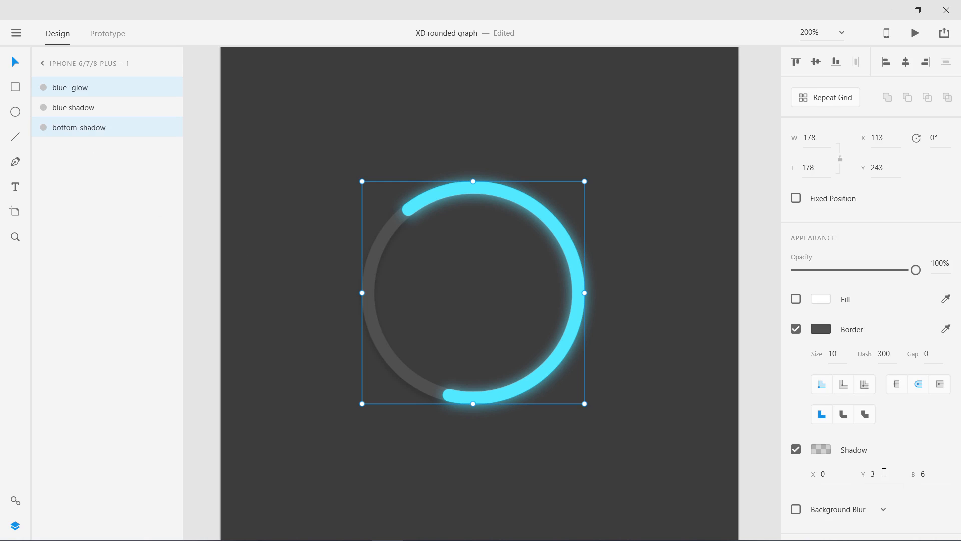
pyautogui.click(821, 449)
pyautogui.press('Tab')
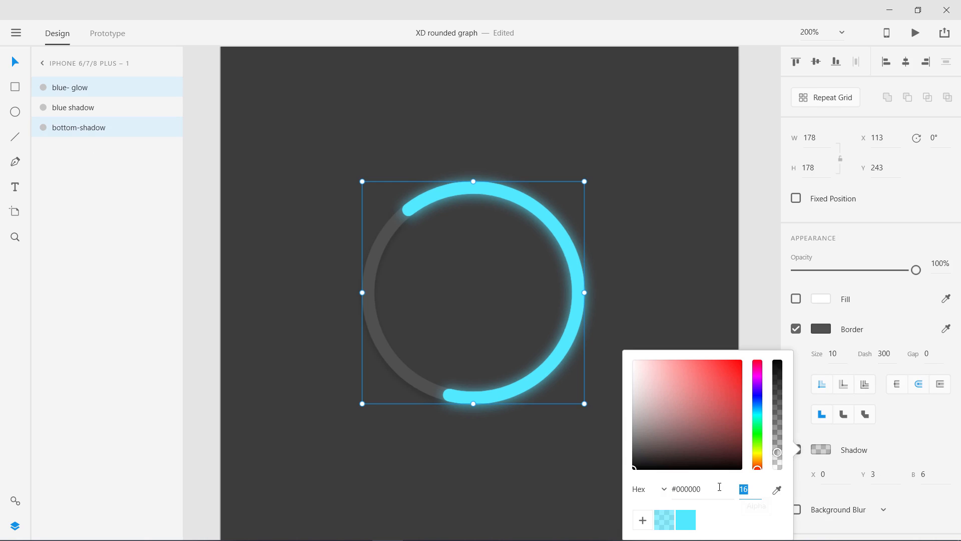
pyautogui.write('30')
pyautogui.press('Return')
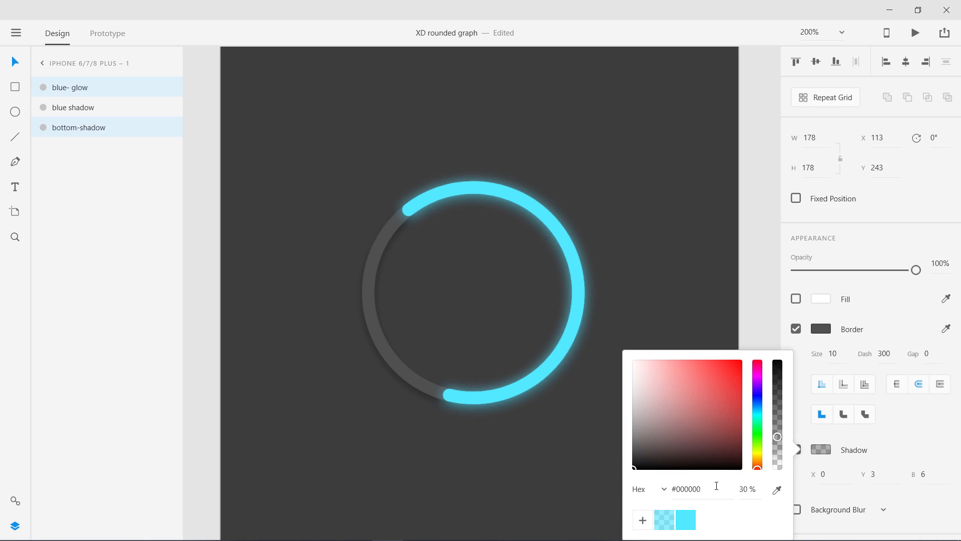
# - Set the bottom-shadow ring's shadow offset to X 3 and Y 2 and its blur to 5
pyautogui.click(871, 475)
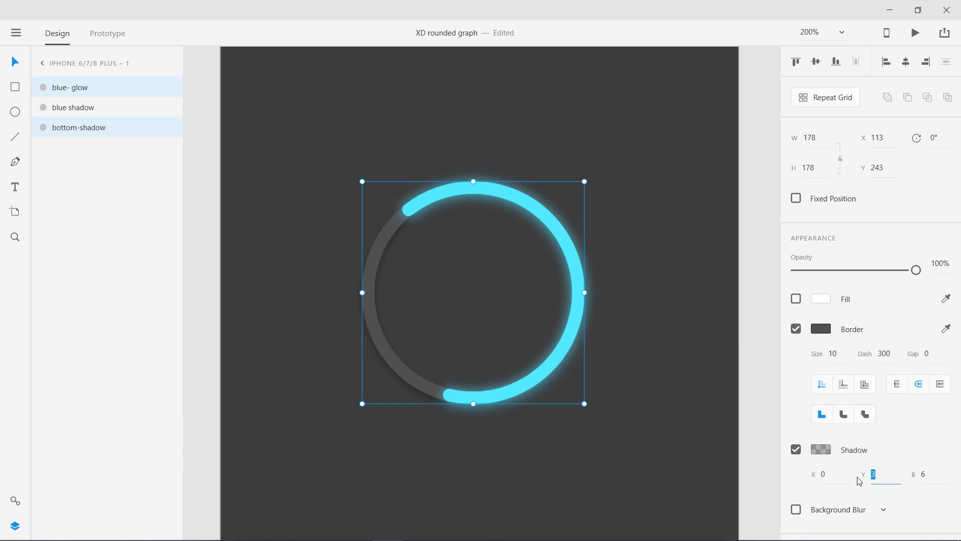
pyautogui.click(823, 475)
pyautogui.write('2')
pyautogui.press('Return')
pyautogui.click(879, 474)
pyautogui.press('Return')
pyautogui.click(816, 476)
pyautogui.write('3')
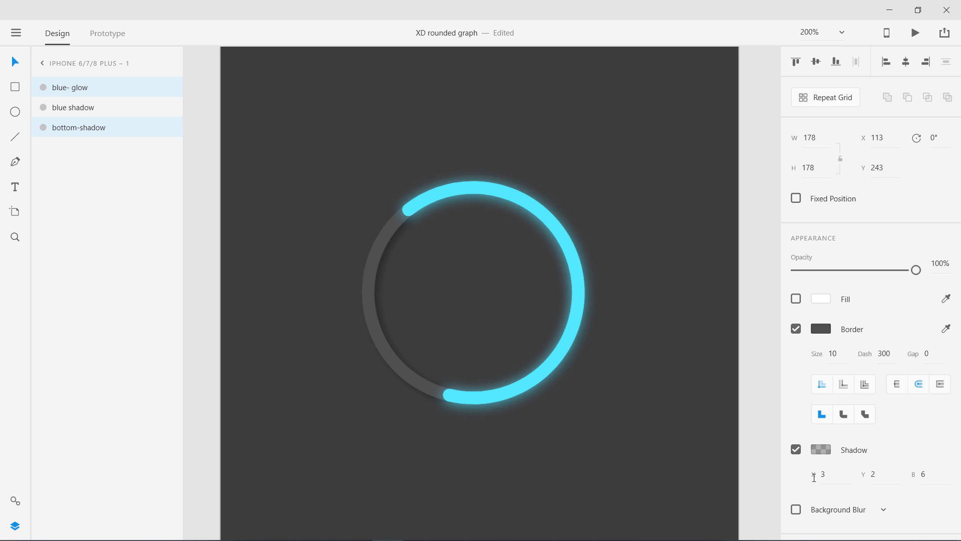
pyautogui.click(915, 475)
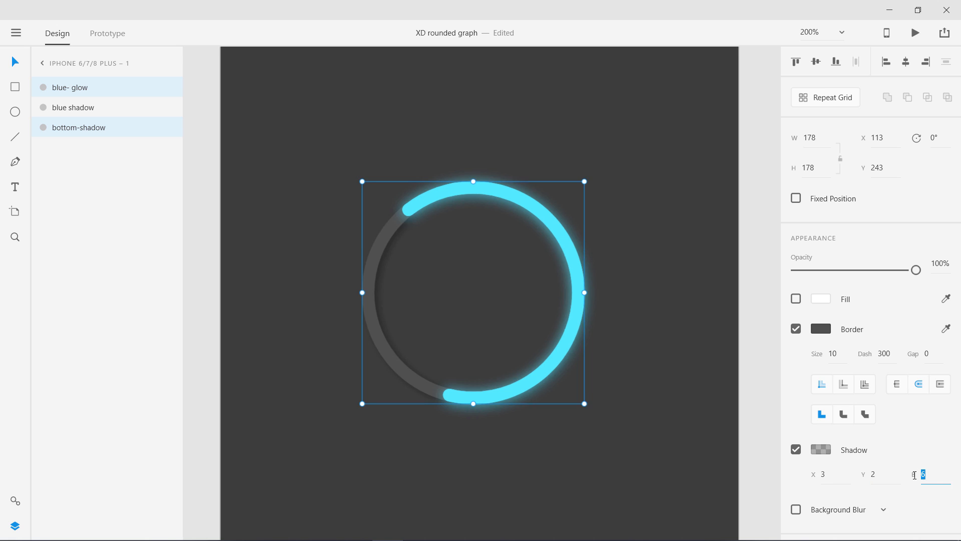
pyautogui.write('5')
pyautogui.press('Return')
# - Try a black #000000 border at 30% opacity on the bottom-shadow ring
pyautogui.click(389, 354)
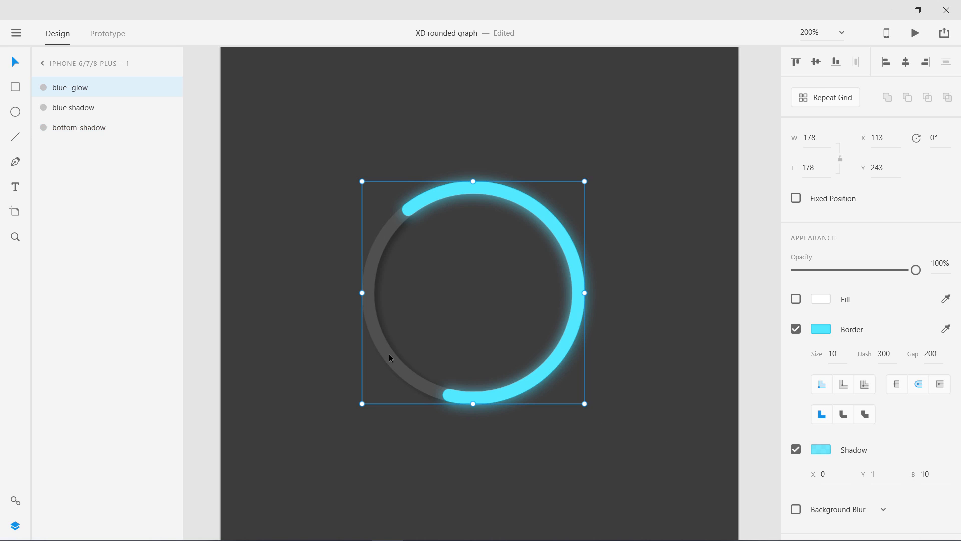
pyautogui.doubleClick(389, 353)
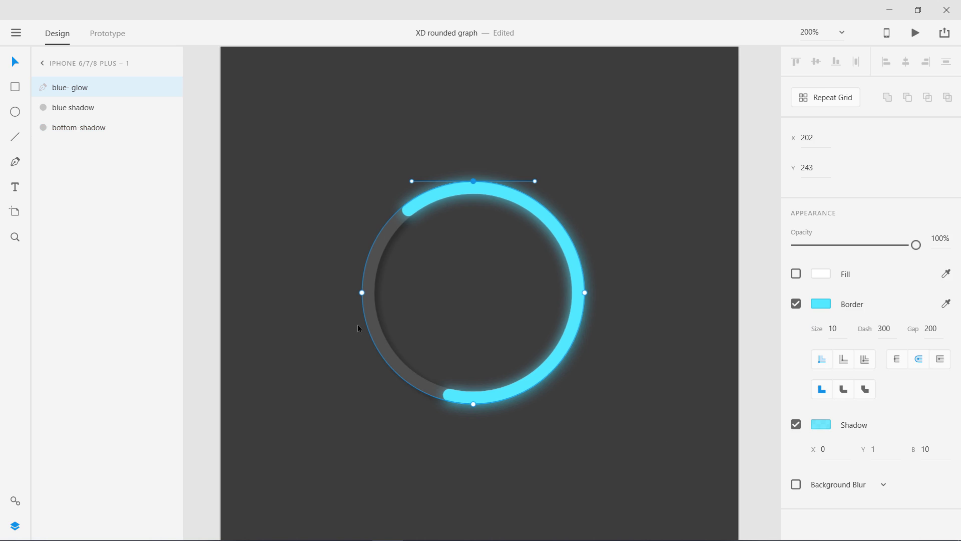
pyautogui.click(83, 128)
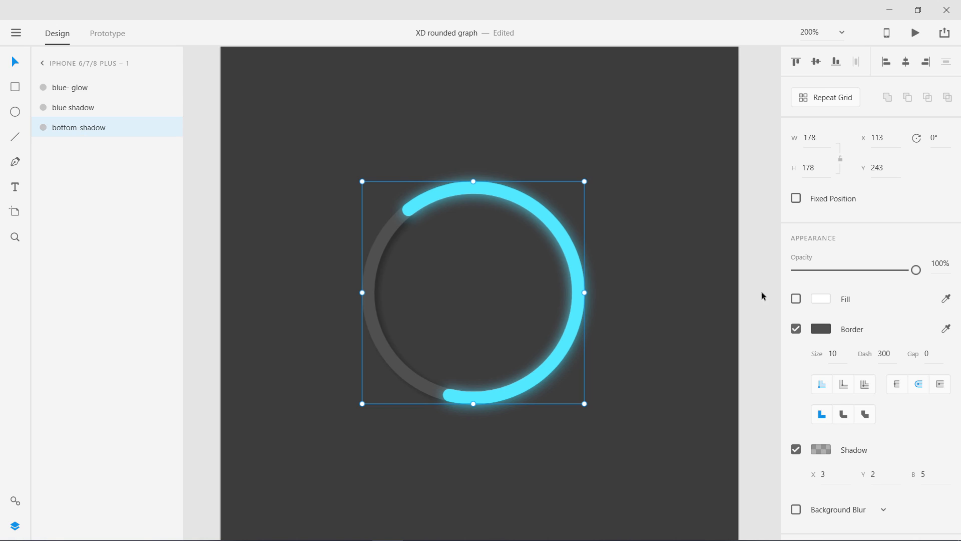
pyautogui.click(821, 328)
pyautogui.moveTo(646, 345); pyautogui.dragTo(617, 359)
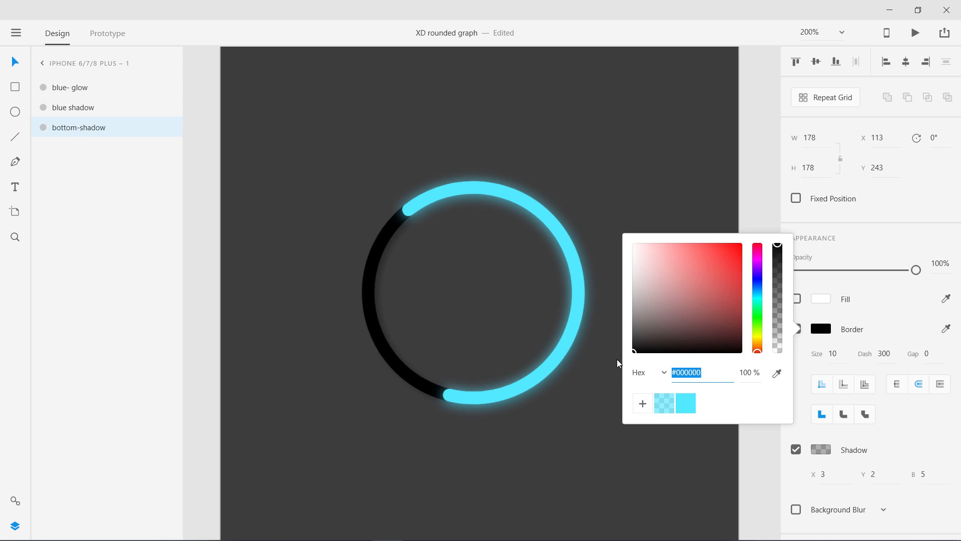
pyautogui.click(746, 372)
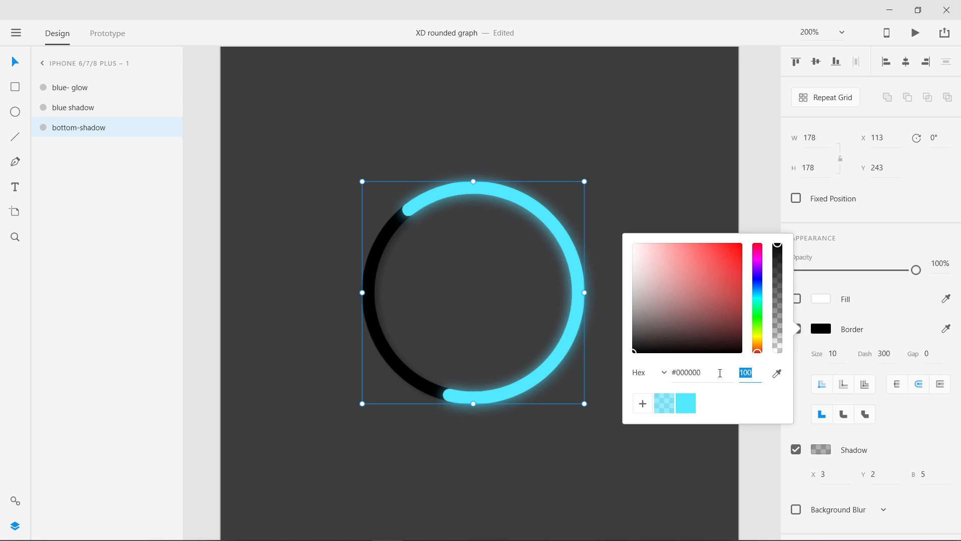
pyautogui.write('30')
pyautogui.press('Return')
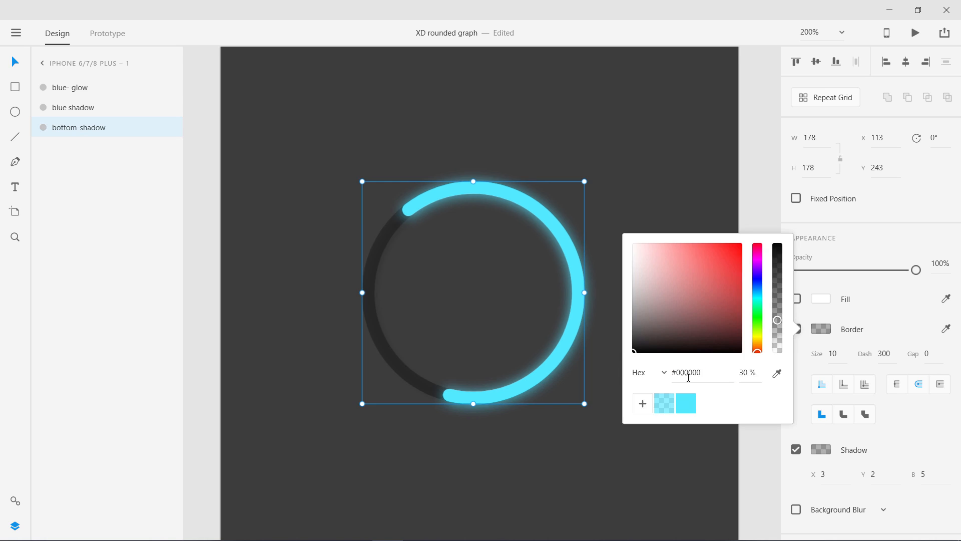
pyautogui.click(407, 454)
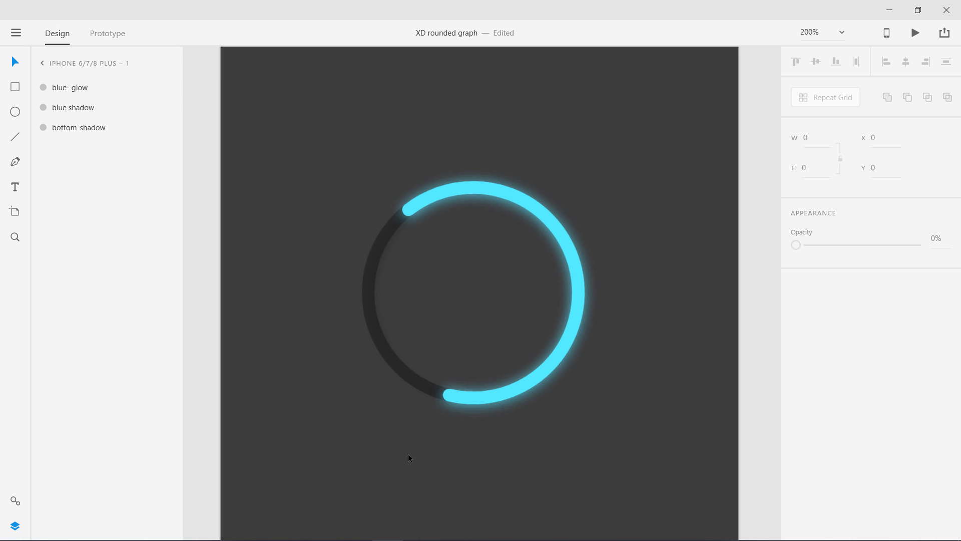
# - Examine the progress ring on the iPhone artboard, both beside the neighboring artboards and close up
pyautogui.click(387, 351)
pyautogui.click(307, 323)
pyautogui.hotkey('ctrl', '-')
pyautogui.hotkey('ctrl', '-')
pyautogui.hotkey('ctrl', '-')
pyautogui.hotkey('ctrl', '-')
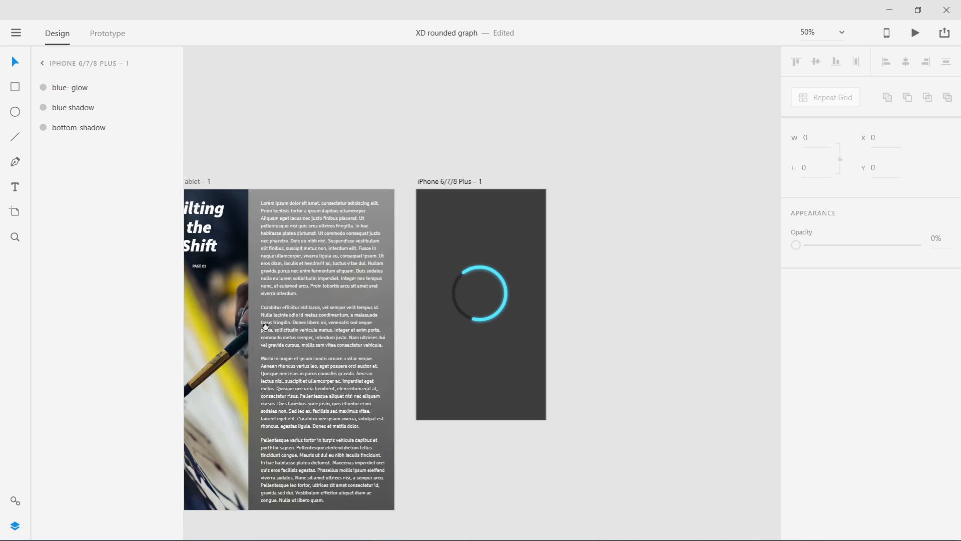
pyautogui.moveTo(266, 326); pyautogui.dragTo(626, 307)
pyautogui.moveTo(428, 336); pyautogui.dragTo(129, 354)
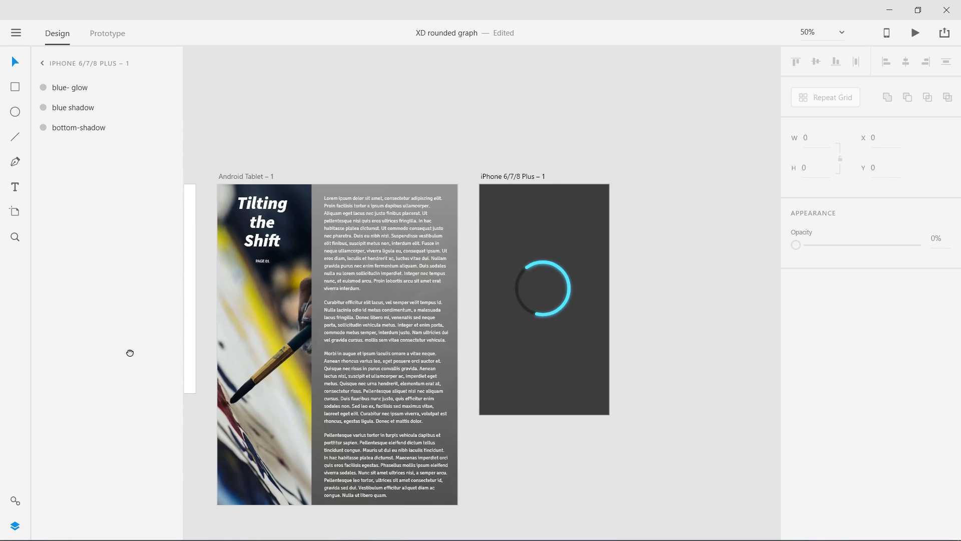
pyautogui.moveTo(448, 359); pyautogui.dragTo(366, 368)
pyautogui.hotkey('ctrl', '+')
pyautogui.hotkey('ctrl', '+')
pyautogui.hotkey('ctrl', '+')
pyautogui.hotkey('ctrl', '+')
pyautogui.hotkey('ctrl', '+')
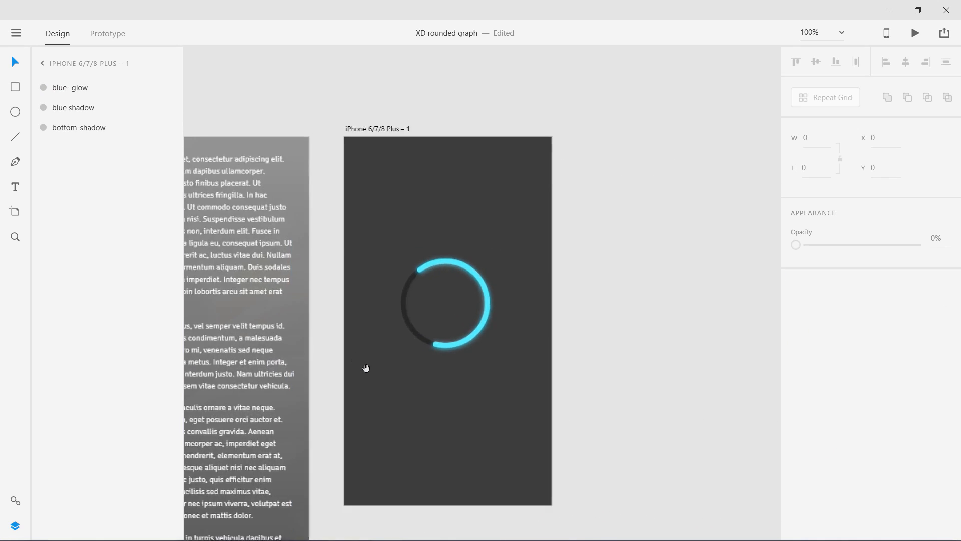
pyautogui.moveTo(366, 368); pyautogui.dragTo(579, 337)
# - Try a #313131 border at 100% opacity on the bottom-shadow ring
pyautogui.doubleClick(410, 336)
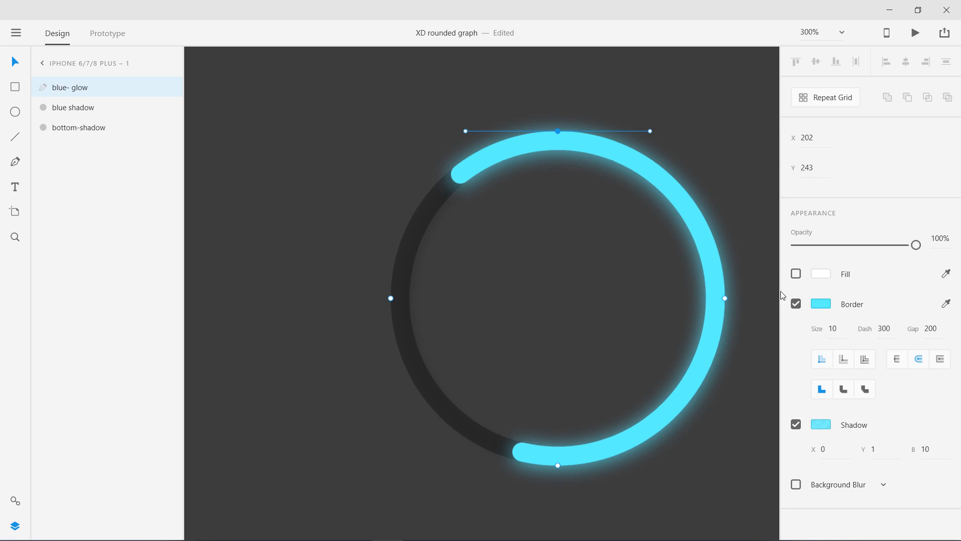
pyautogui.press('Escape')
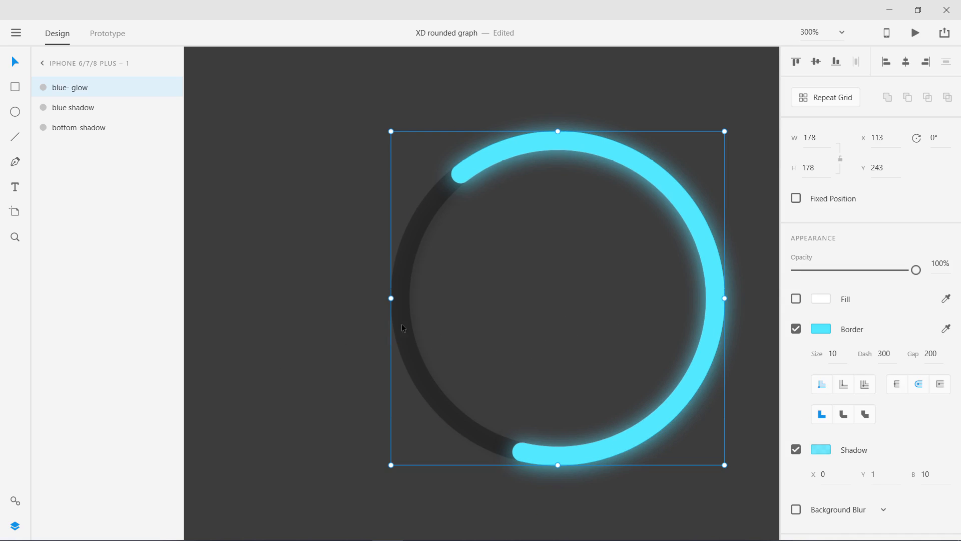
pyautogui.click(74, 130)
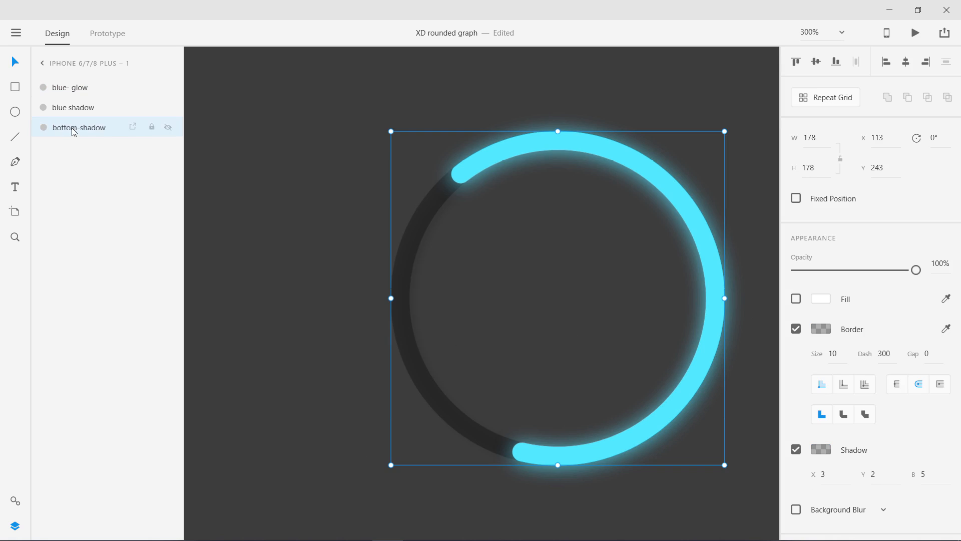
pyautogui.click(823, 331)
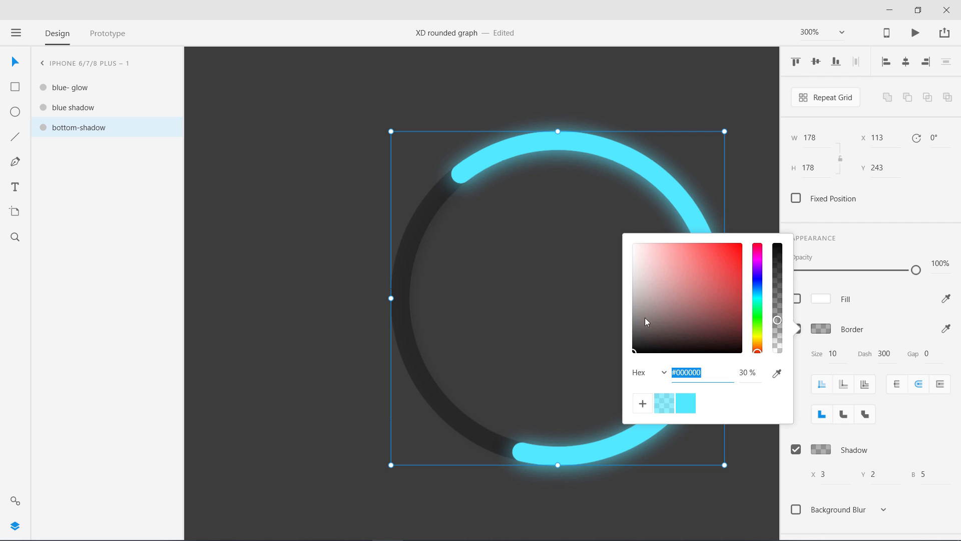
pyautogui.moveTo(644, 321); pyautogui.dragTo(619, 335)
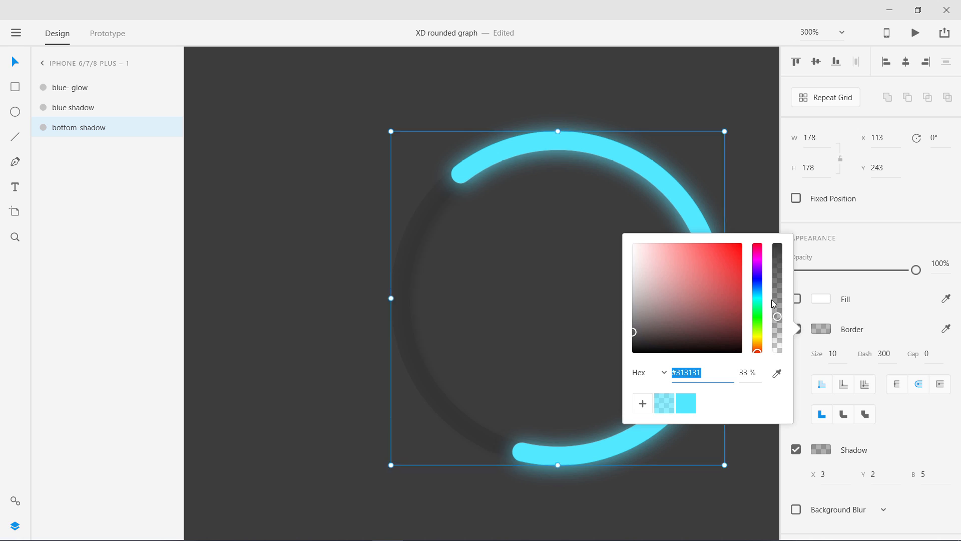
pyautogui.moveTo(774, 300); pyautogui.dragTo(775, 241)
pyautogui.click(249, 299)
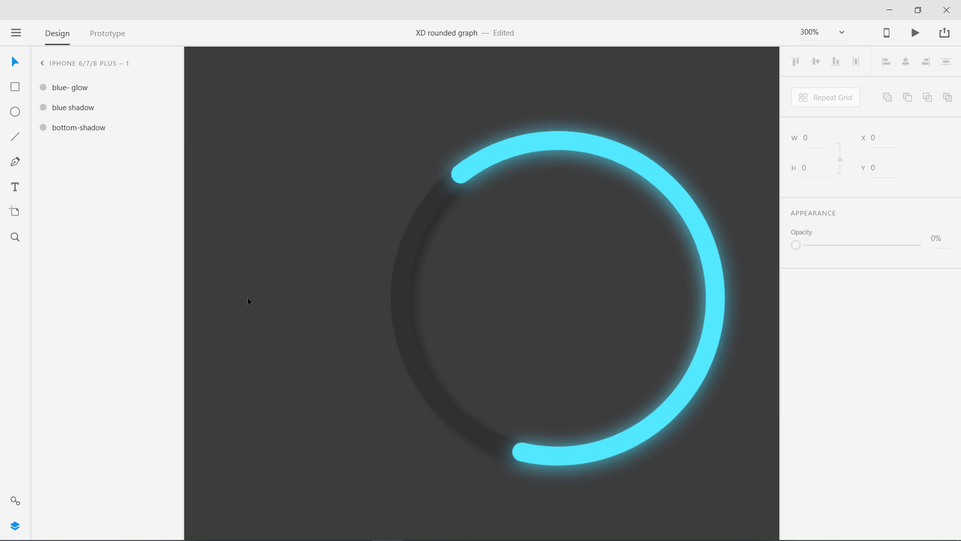
# - Try a lighter gray border color on the bottom-shadow ring at 100% opacity
pyautogui.hotkey('ctrl', '-')
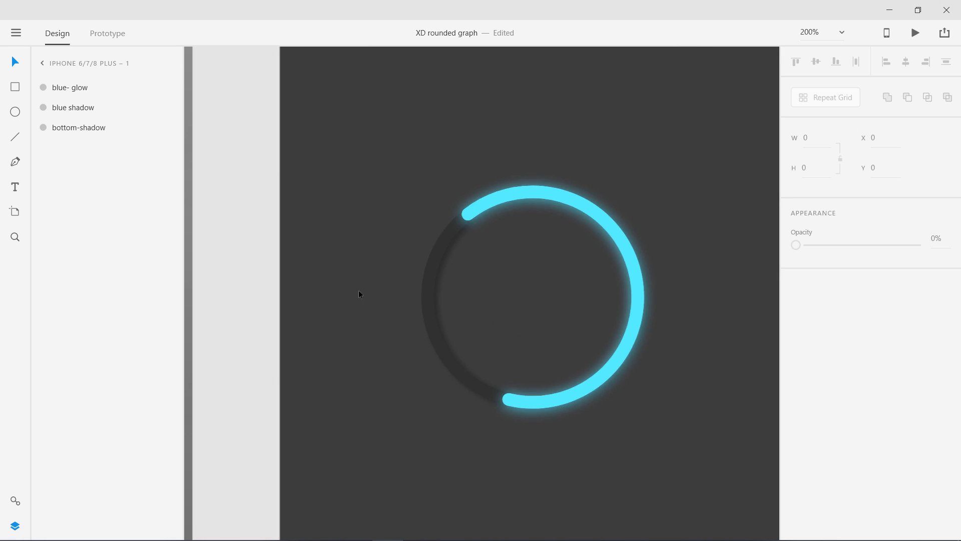
pyautogui.click(425, 287)
pyautogui.doubleClick(425, 287)
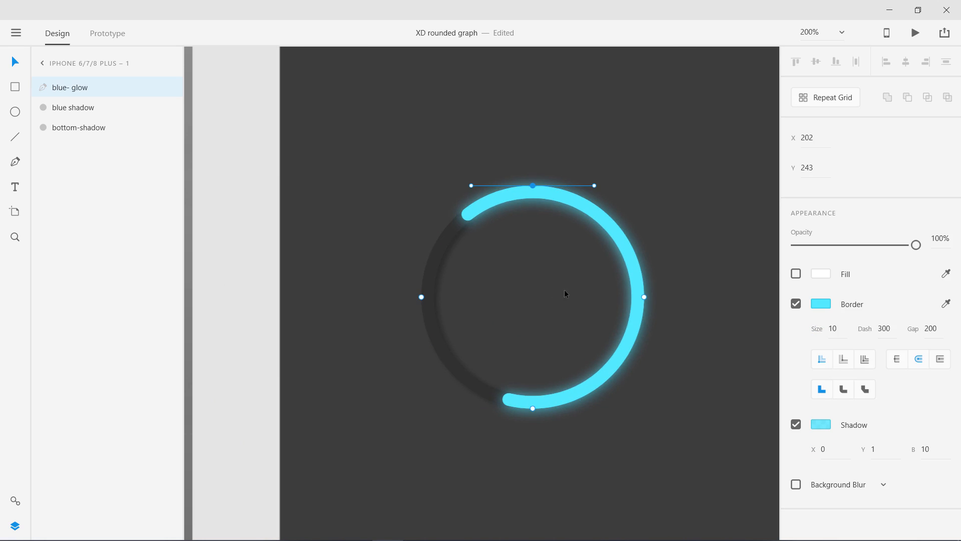
pyautogui.keyDown('ctrl'); pyautogui.click(80, 128); pyautogui.keyUp('ctrl')
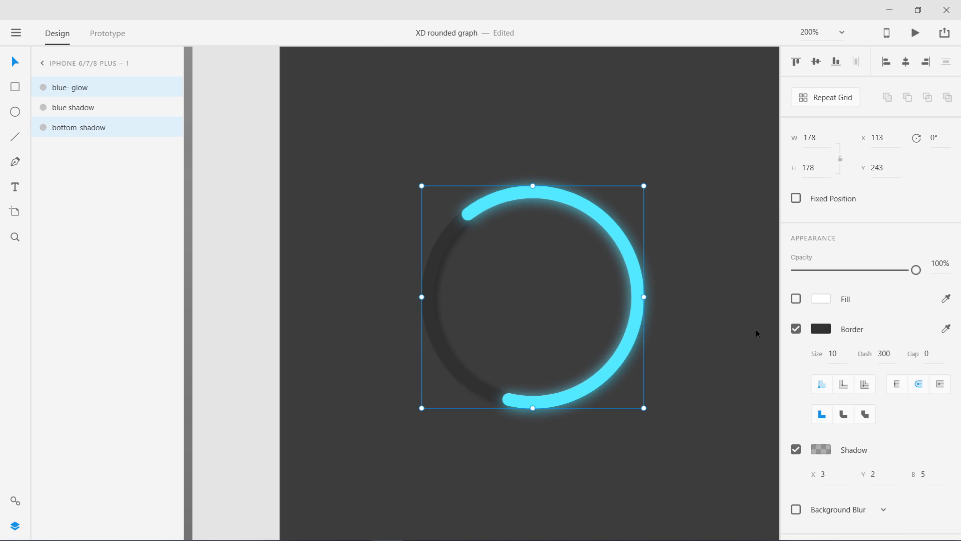
pyautogui.click(821, 328)
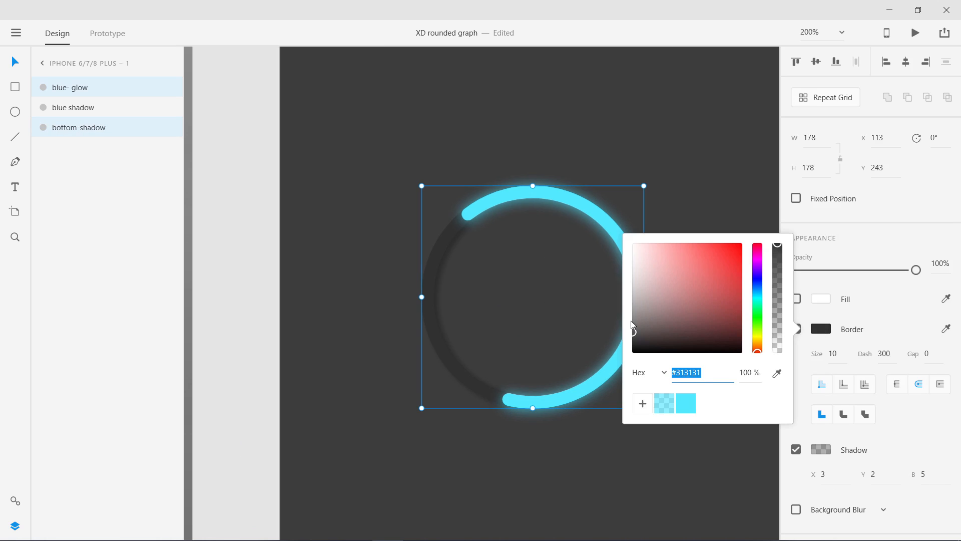
pyautogui.moveTo(631, 322); pyautogui.dragTo(626, 323)
pyautogui.click(360, 342)
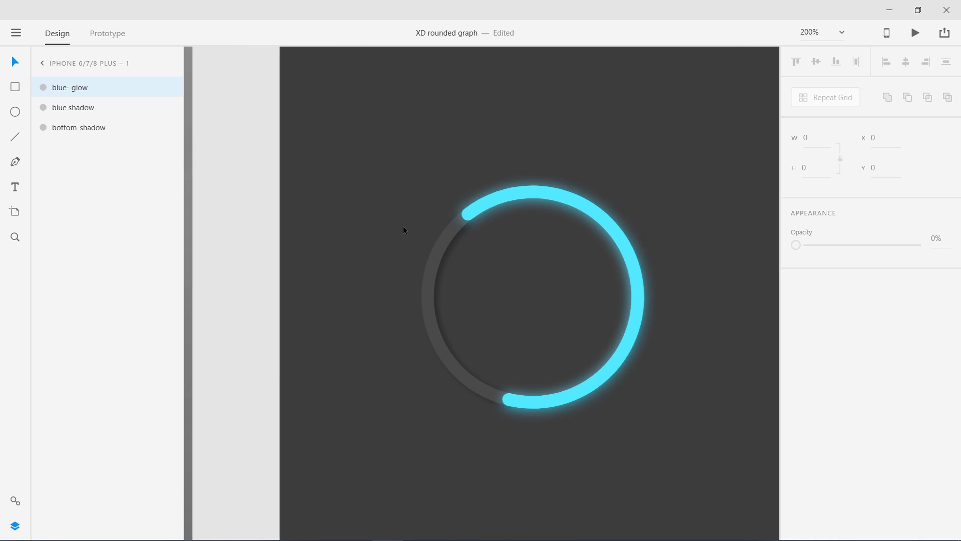
# - Try a #4D4D4D border at 100% opacity on the bottom-shadow ring
pyautogui.click(433, 296)
pyautogui.click(80, 129)
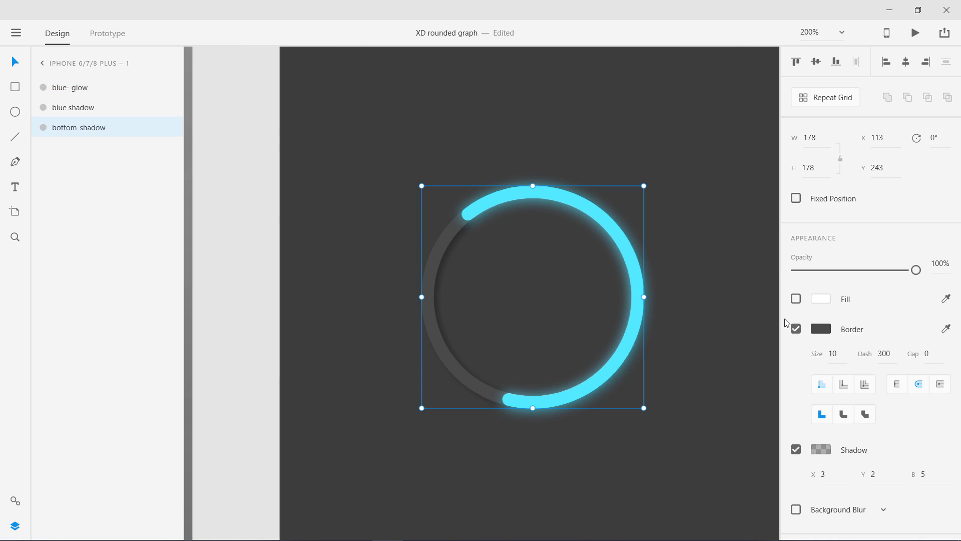
pyautogui.click(821, 328)
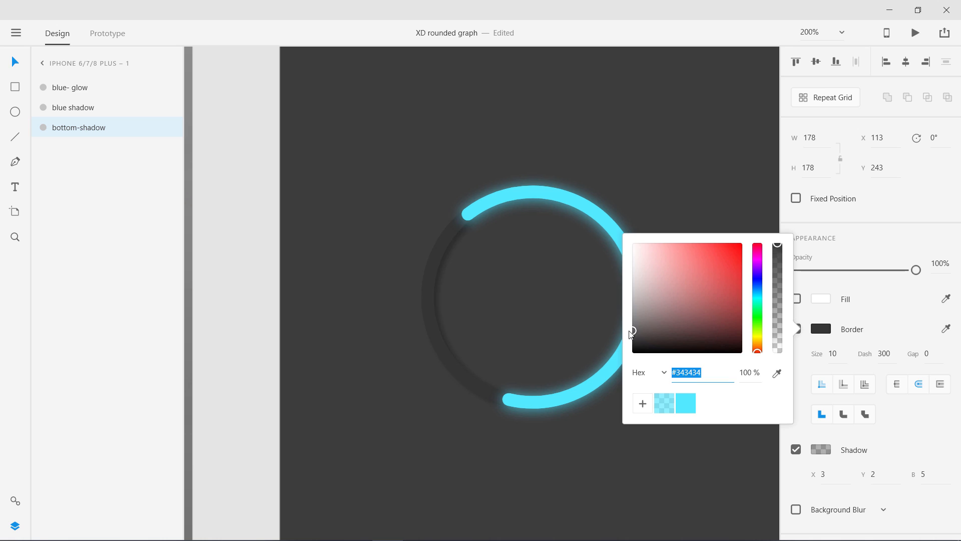
pyautogui.moveTo(630, 333); pyautogui.dragTo(625, 323)
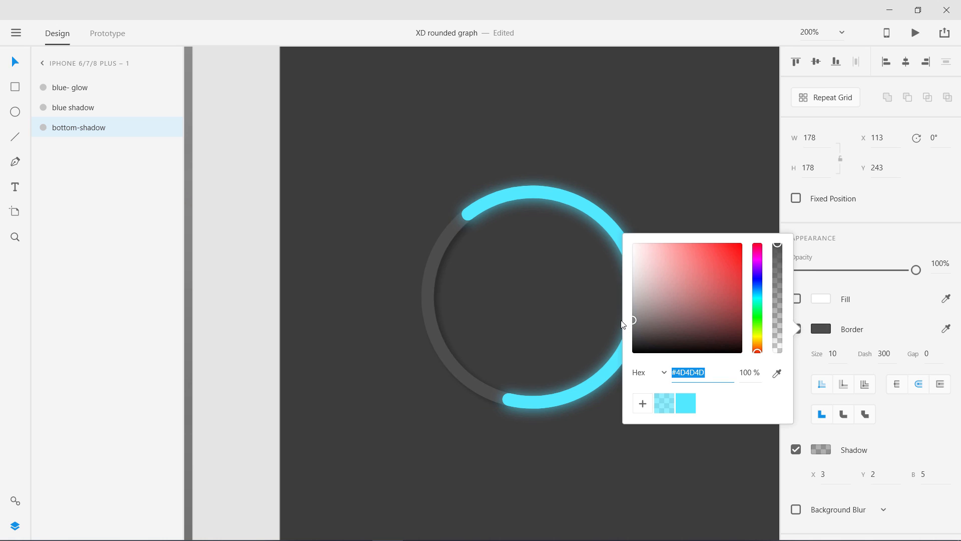
pyautogui.click(318, 330)
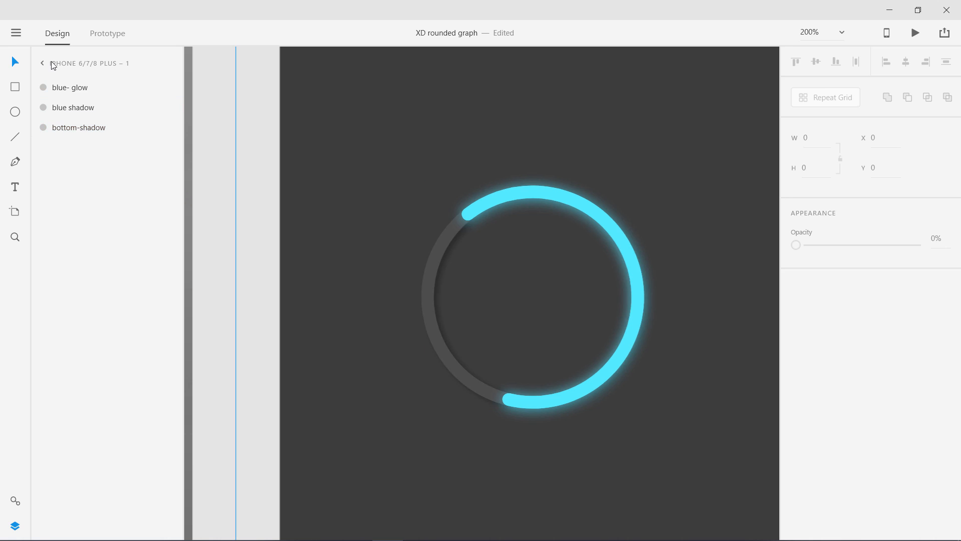
# - Darken the iPhone artboard's solid fill to #202020
pyautogui.scroll(5, 384, 270)
pyautogui.scroll(1, 385, 313)
pyautogui.click(311, 169)
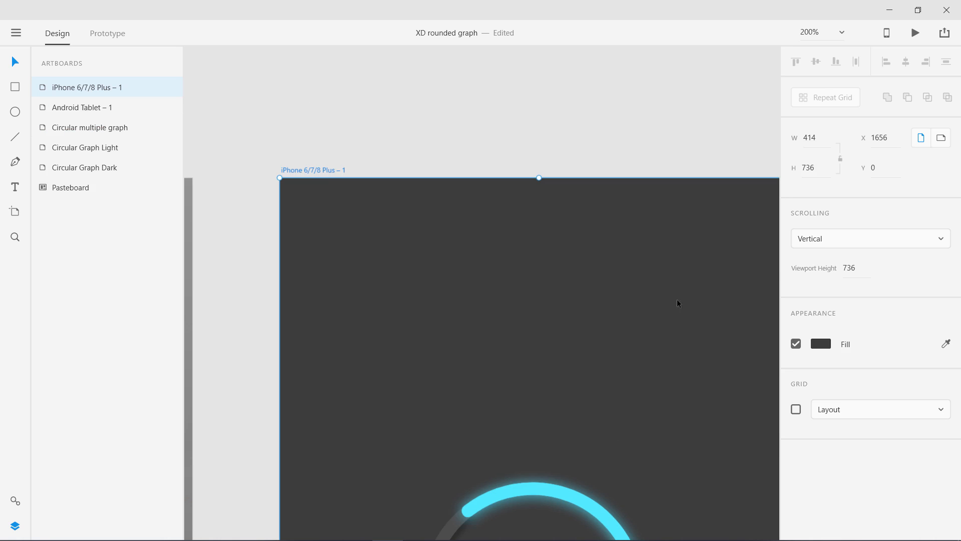
pyautogui.click(819, 345)
pyautogui.moveTo(642, 370); pyautogui.dragTo(616, 365)
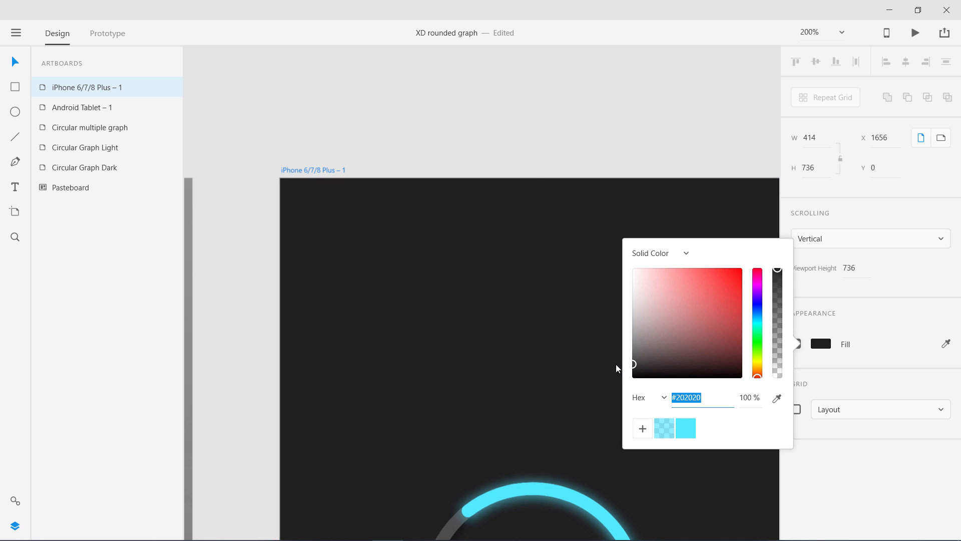
pyautogui.click(395, 150)
# - Darken the bottom-shadow ring's border to a subtle gray slightly lighter than the artboard background
pyautogui.hotkey('ctrl', '1')
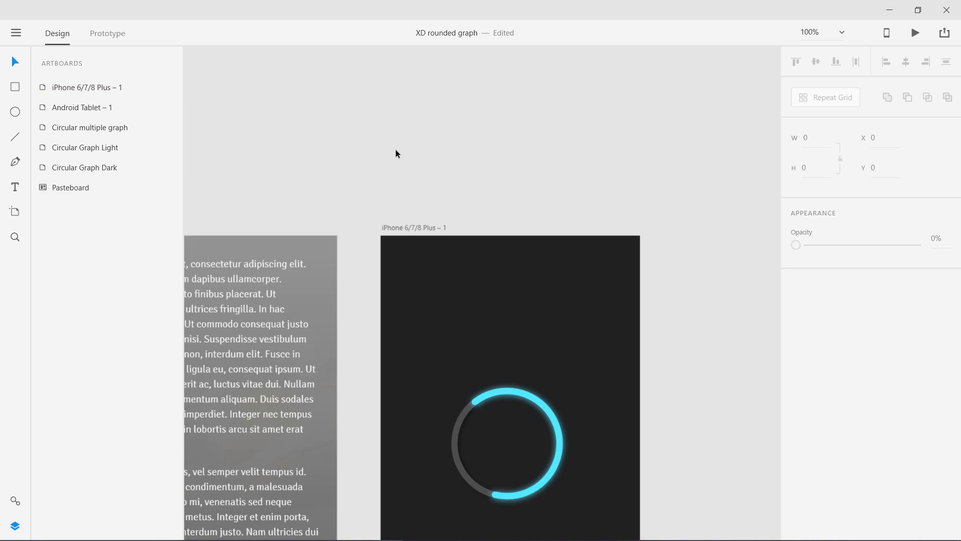
pyautogui.moveTo(463, 281); pyautogui.dragTo(459, 158)
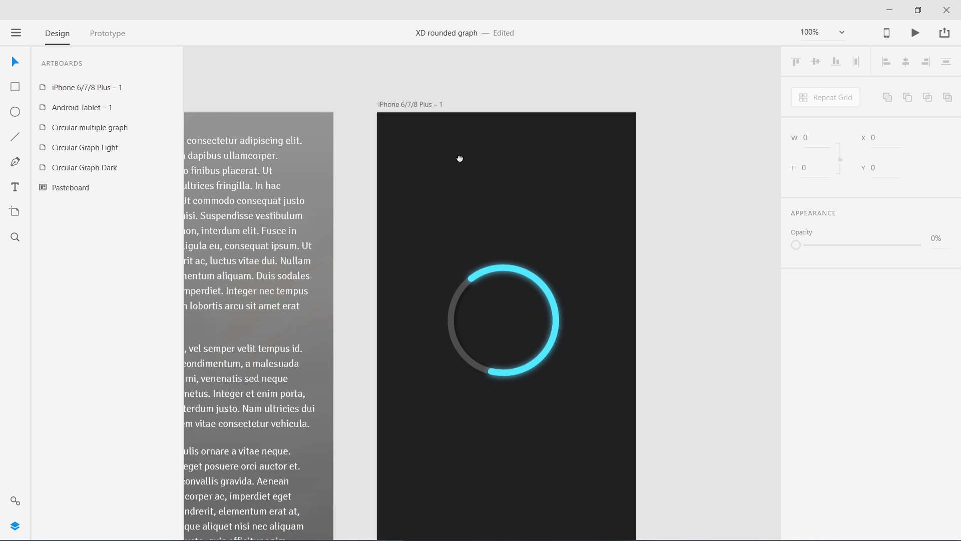
pyautogui.hotkey('ctrl', '2')
pyautogui.hotkey('ctrl', '-')
pyautogui.hotkey('ctrl', '-')
pyautogui.hotkey('ctrl', '-')
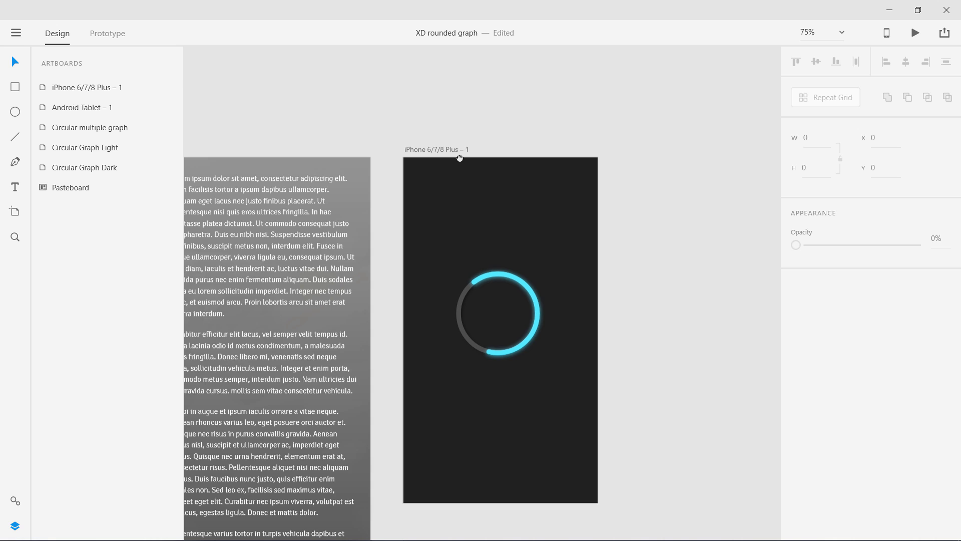
pyautogui.hotkey('ctrl', '1')
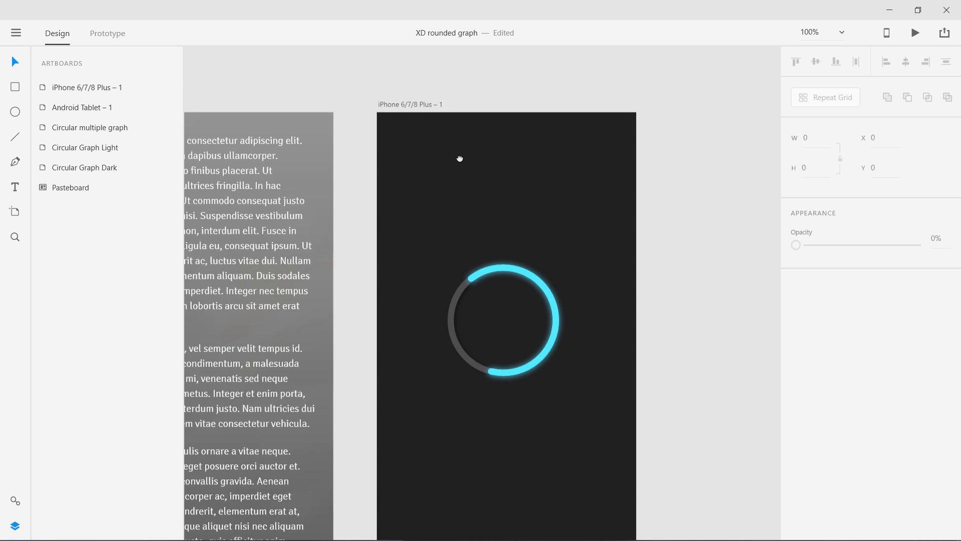
pyautogui.click(451, 319)
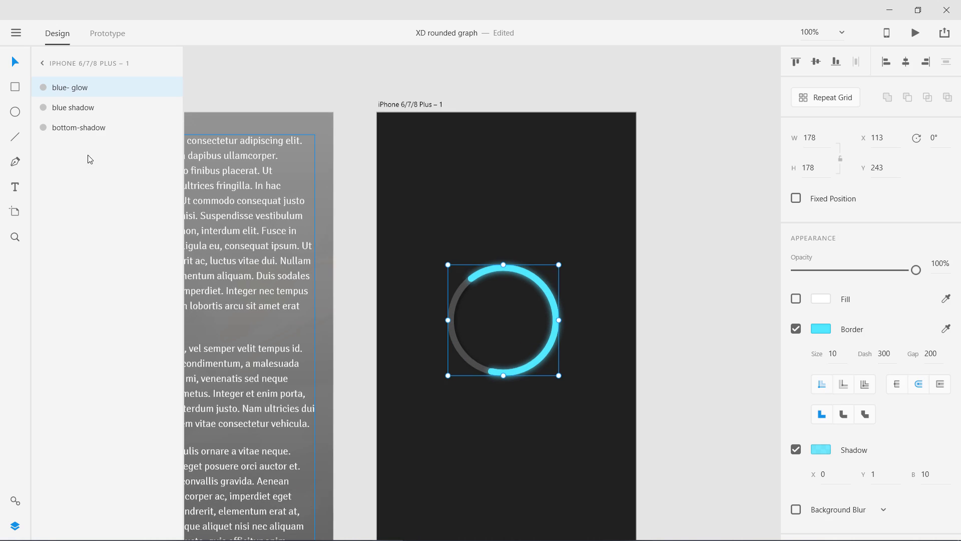
pyautogui.click(84, 127)
pyautogui.click(820, 329)
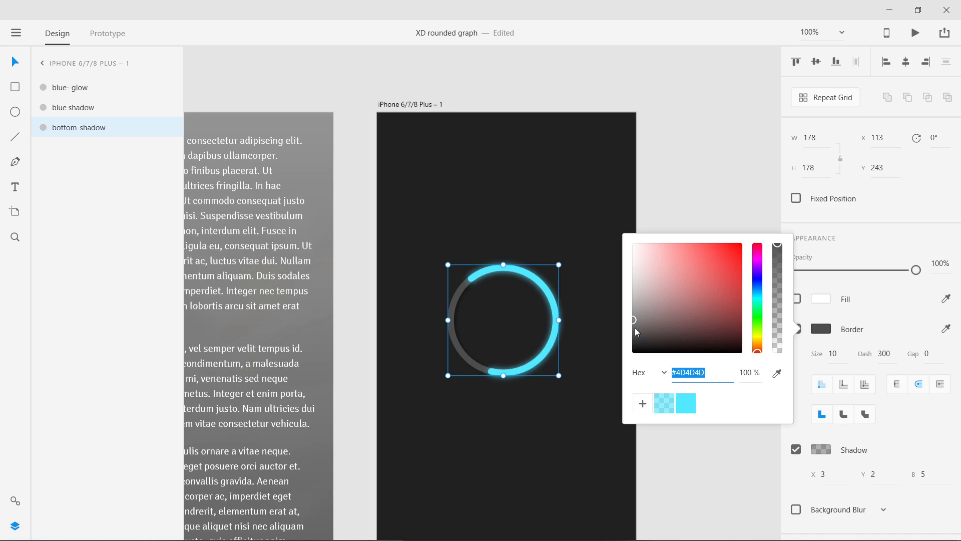
pyautogui.click(559, 416)
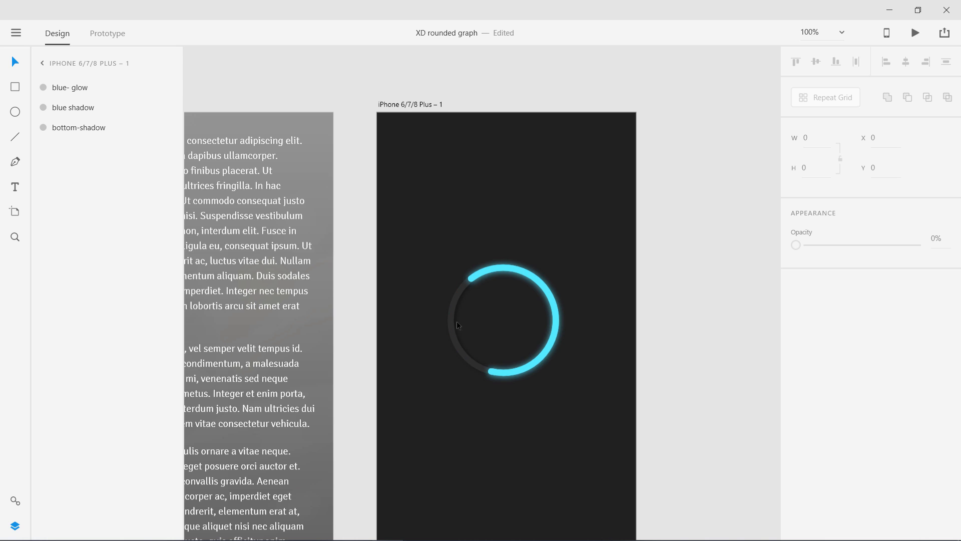
# - Add a two-line text label inside the progress ring reading "65%" above "Complete"
pyautogui.press('t')
pyautogui.click(500, 319)
pyautogui.write('66')
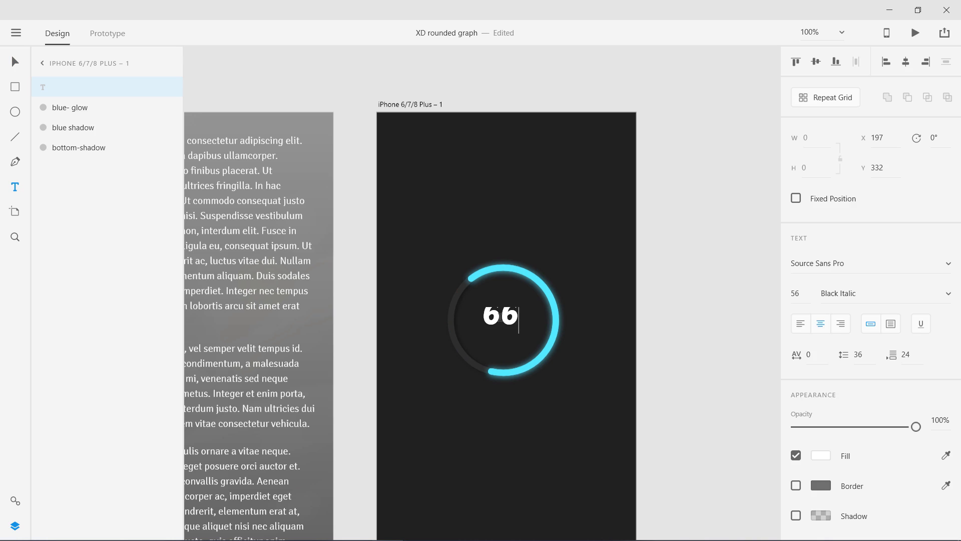
pyautogui.press('BackSpace')
pyautogui.write('5%')
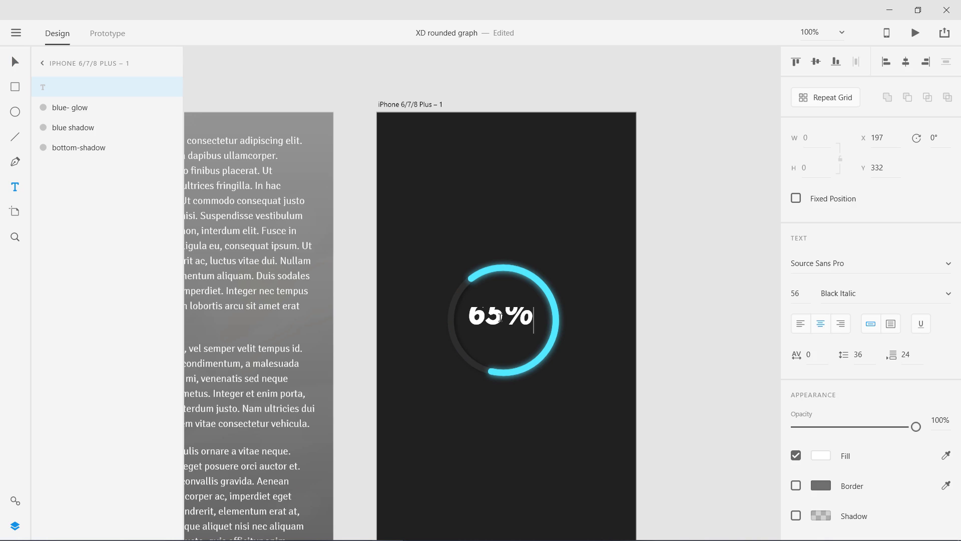
pyautogui.press('Return')
pyautogui.write('Complete')
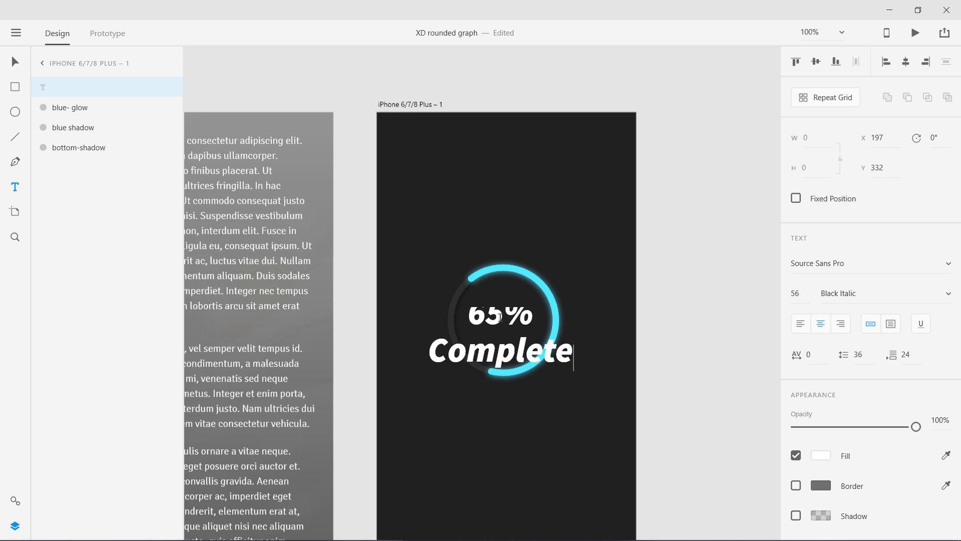
pyautogui.press('Escape')
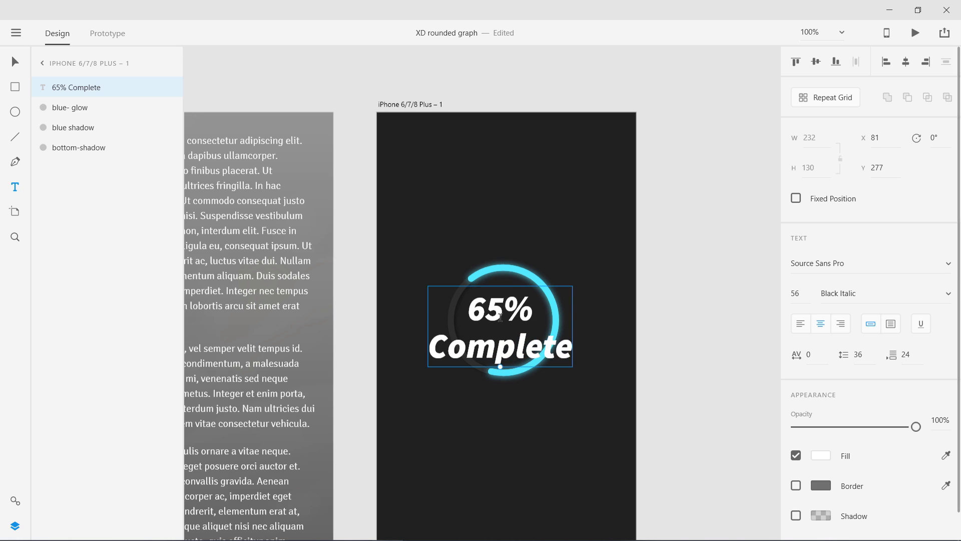
# - Set the font size of the "65% Complete" label to 20
pyautogui.moveTo(798, 300); pyautogui.dragTo(788, 296)
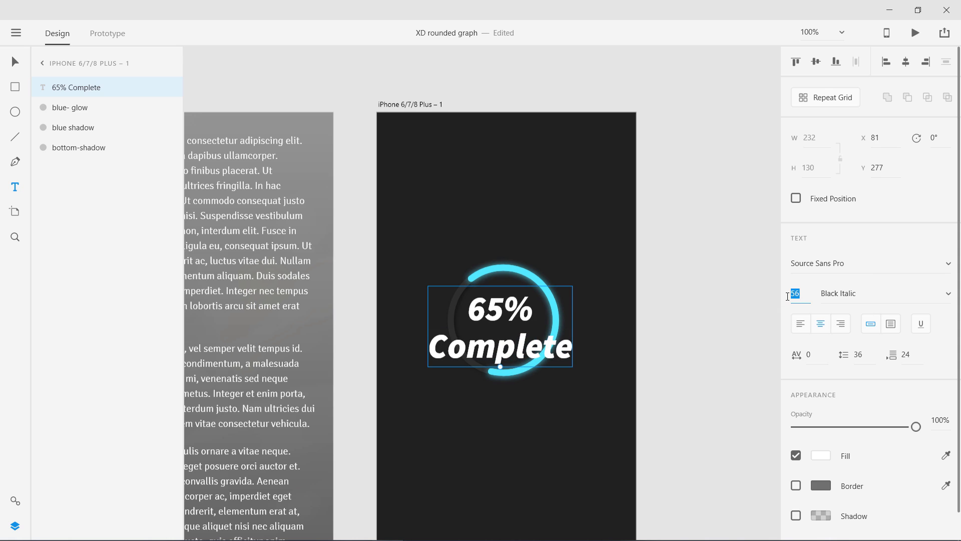
pyautogui.write('20')
pyautogui.press('Return')
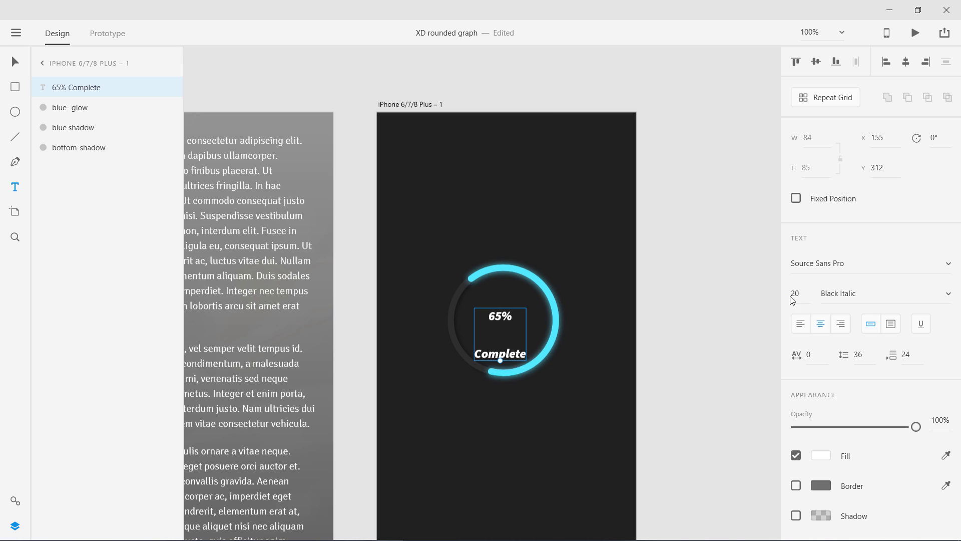
# - Set the label's paragraph spacing to 0 and its line spacing to 24
pyautogui.click(901, 353)
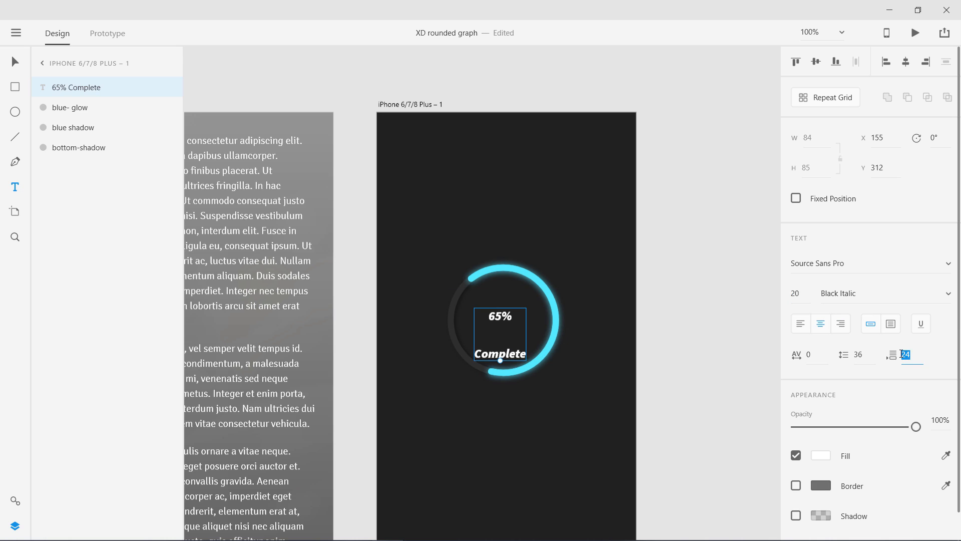
pyautogui.write('0')
pyautogui.press('Return')
pyautogui.click(851, 358)
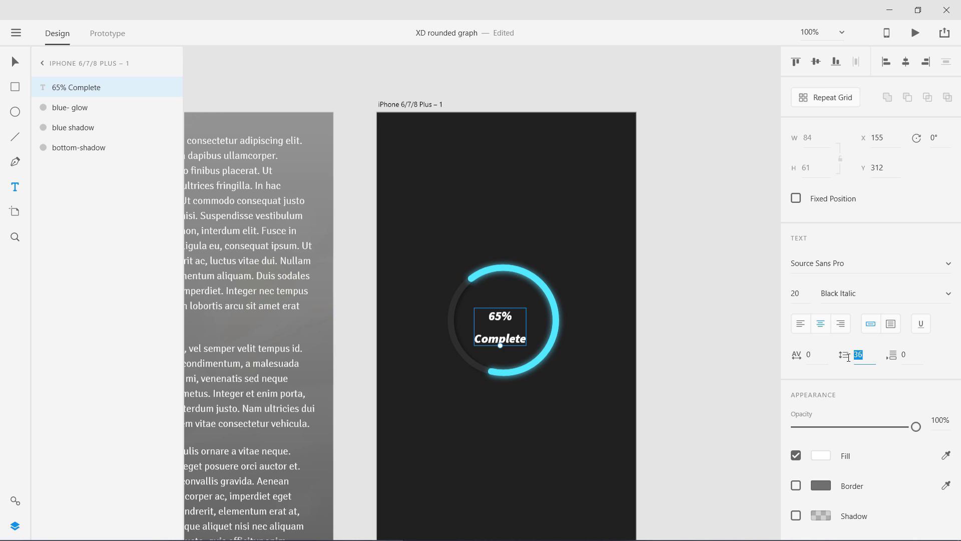
pyautogui.write('24')
pyautogui.press('Return')
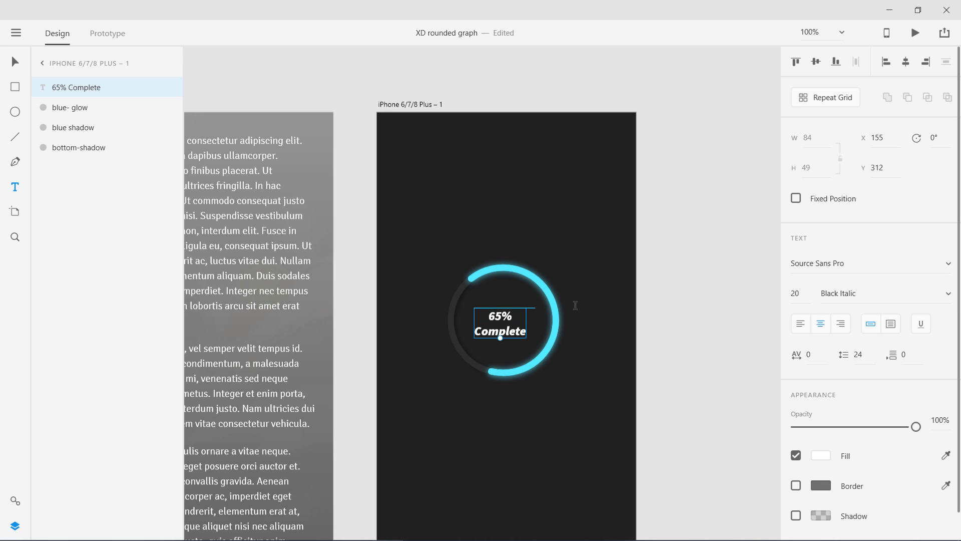
# - Set the "65% Complete" label's font weight to Bold and move it toward the center of the progress ring
pyautogui.click(949, 295)
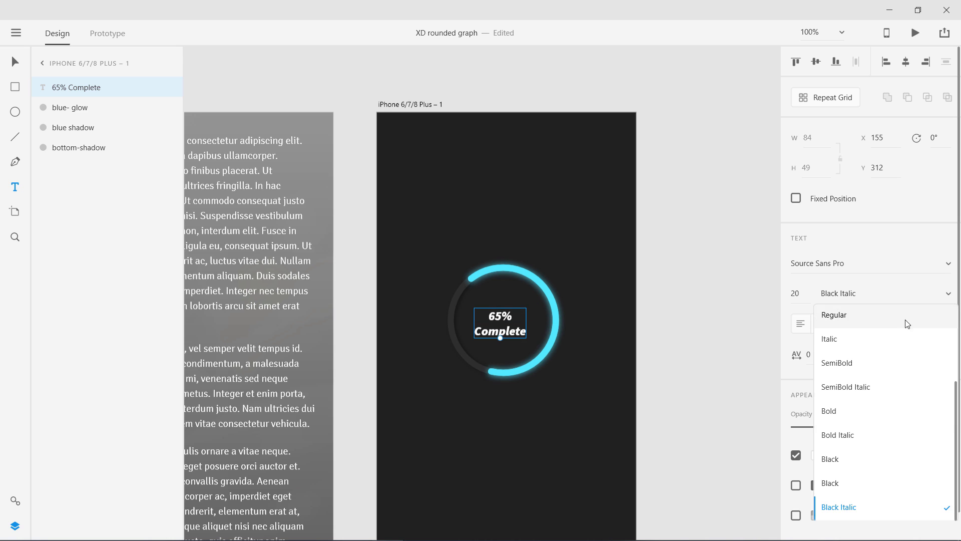
pyautogui.click(846, 412)
pyautogui.press('Escape')
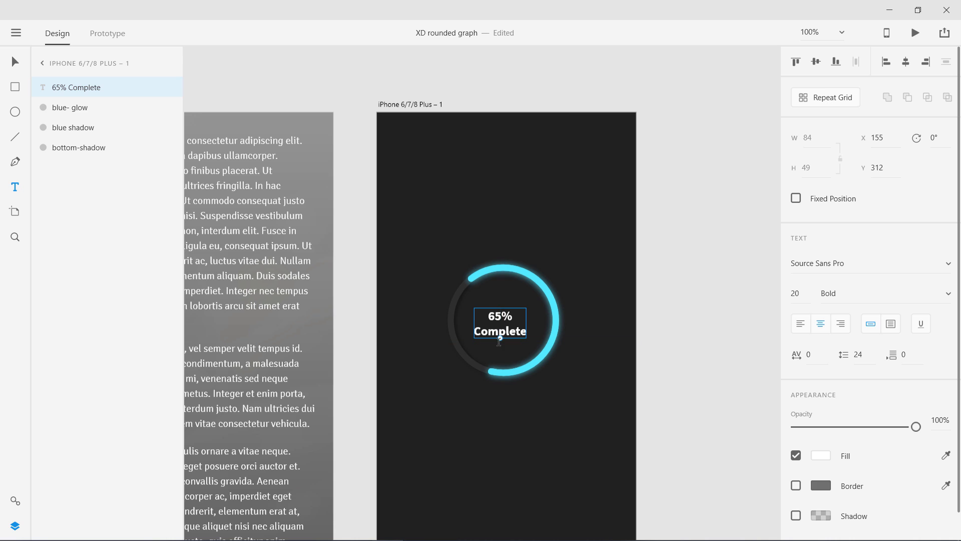
pyautogui.moveTo(501, 320); pyautogui.dragTo(507, 314)
pyautogui.press('Down')
pyautogui.press('Down')
pyautogui.press('Down')
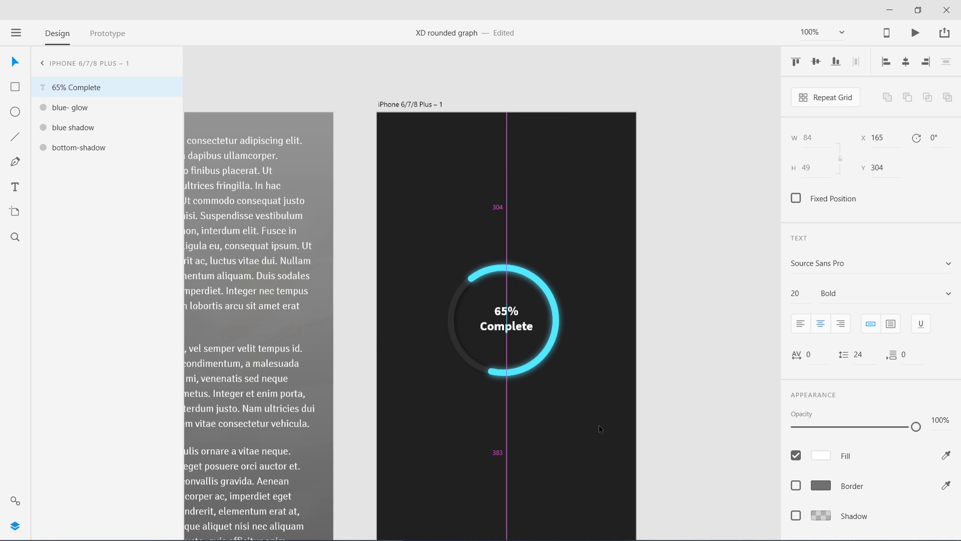
# - Format only the word "Complete" in the label as Regular weight at font size 16
pyautogui.doubleClick(513, 324)
pyautogui.click(488, 328)
pyautogui.moveTo(483, 327); pyautogui.dragTo(534, 327)
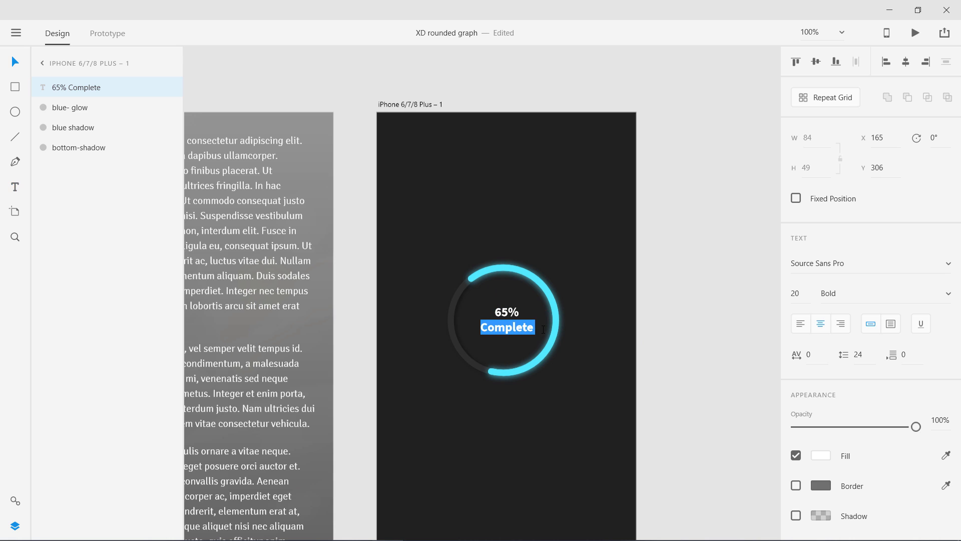
pyautogui.click(948, 294)
pyautogui.click(860, 315)
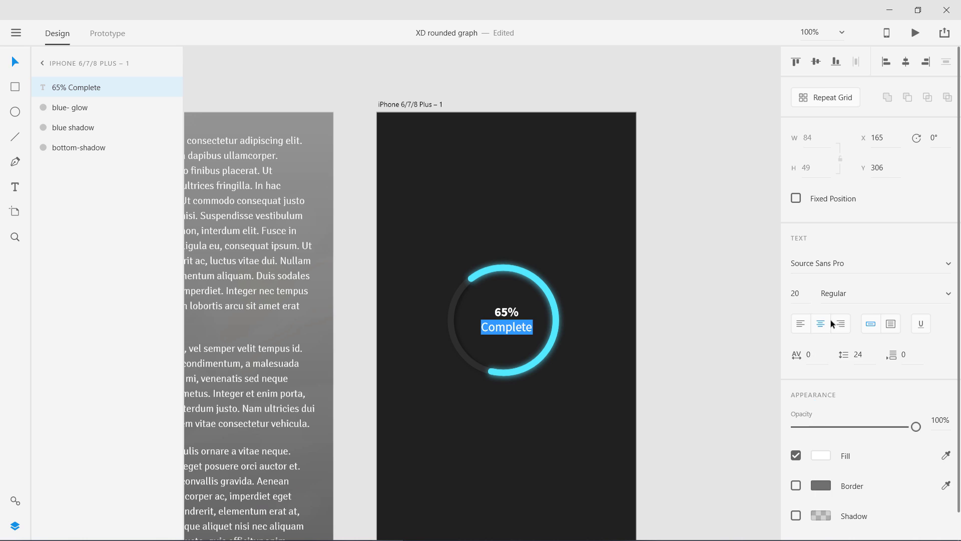
pyautogui.click(784, 299)
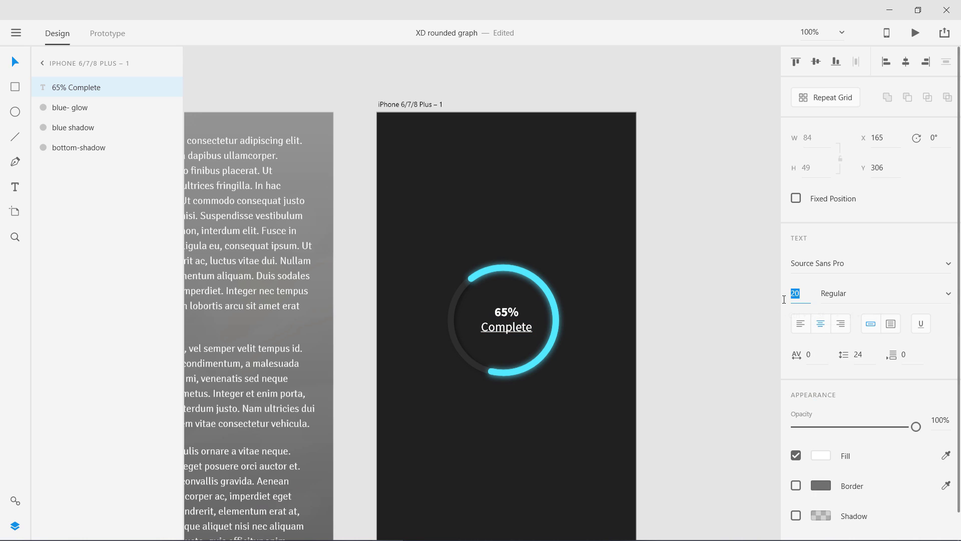
pyautogui.press('Return')
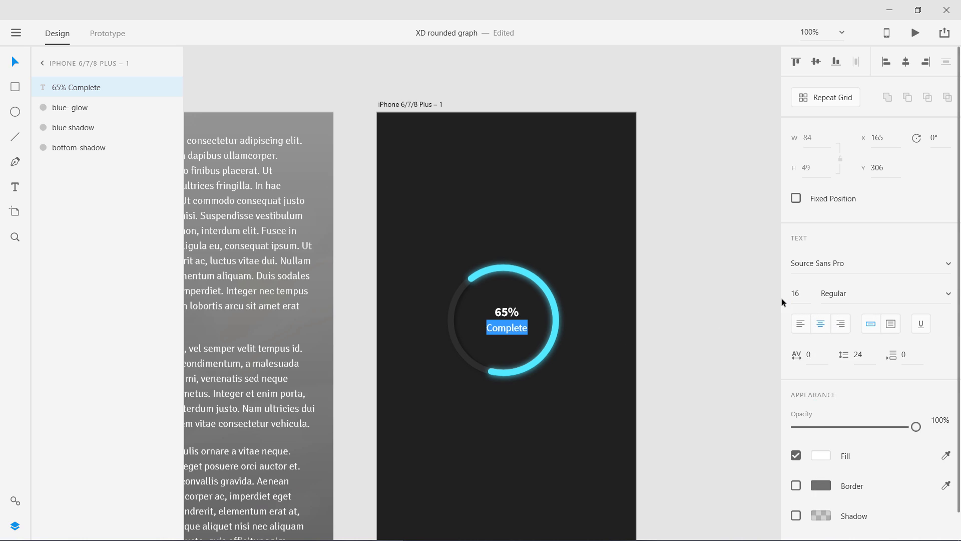
pyautogui.press('Escape')
# - Shift the "65% Complete" label slightly so it sits centered inside the progress ring
pyautogui.click(591, 406)
pyautogui.moveTo(505, 325); pyautogui.dragTo(502, 329)
pyautogui.click(615, 335)
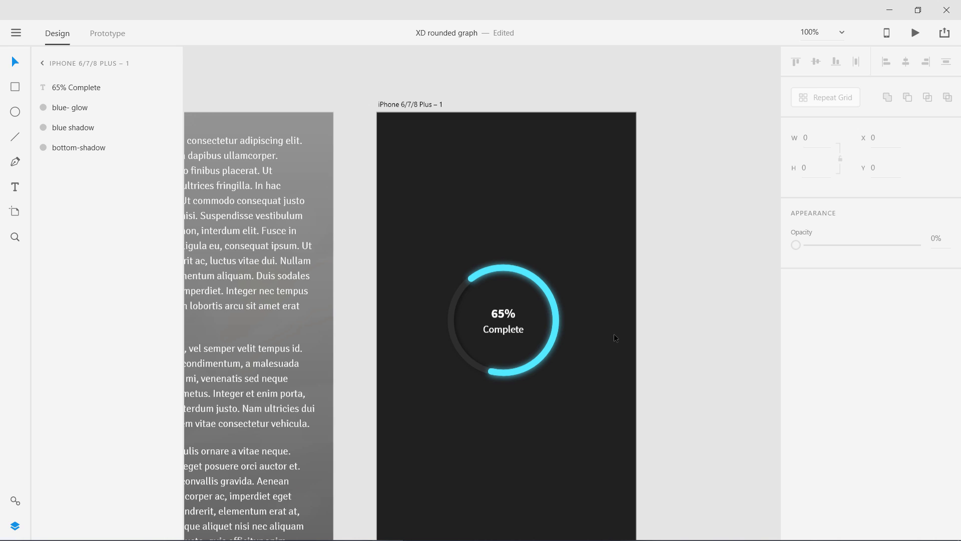
pyautogui.moveTo(436, 239); pyautogui.dragTo(565, 409)
pyautogui.click(593, 432)
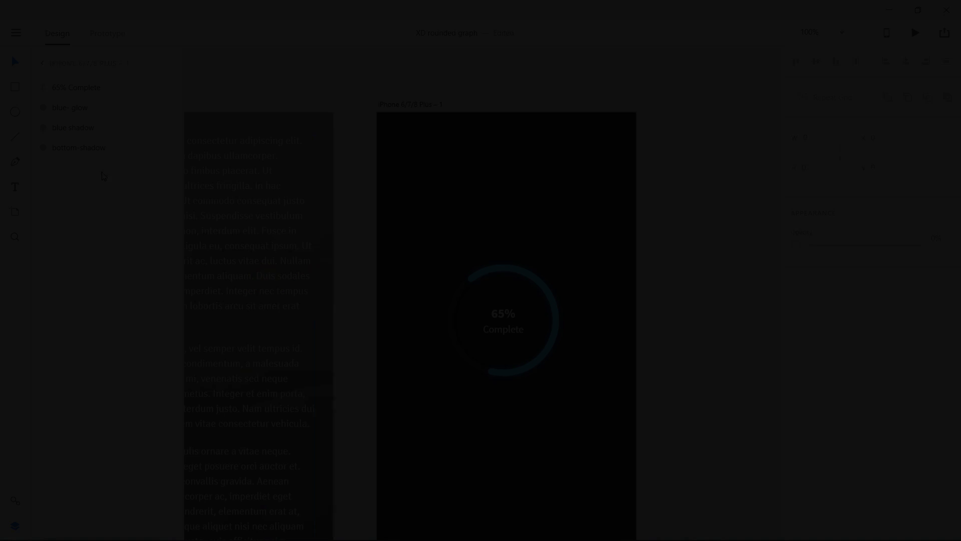
# - Set the Y offset of the blue-glow arc's shadow to 2
pyautogui.click(73, 108)
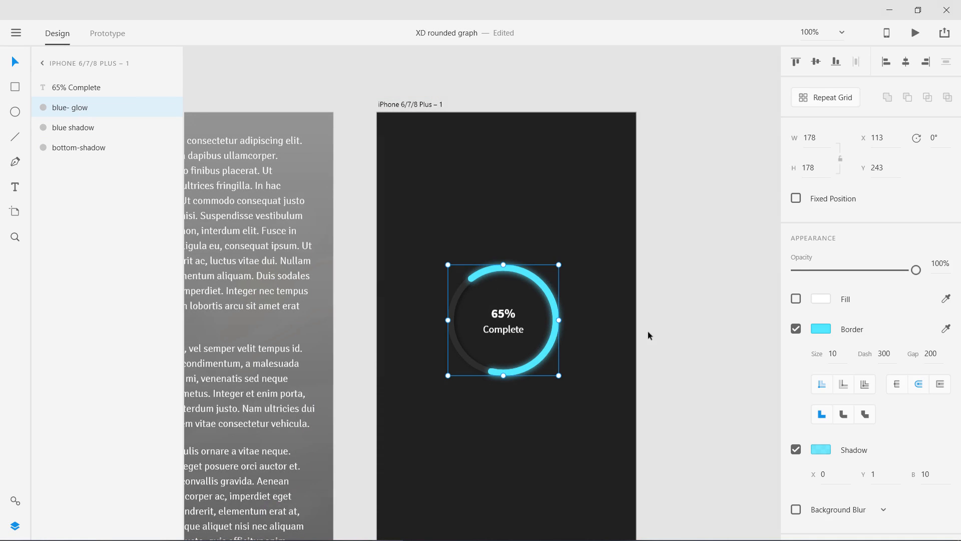
pyautogui.click(858, 477)
pyautogui.write('2')
pyautogui.press('Tab')
# - Try a blur of 4 on the blue-glow arc's shadow and undo that blur change
pyautogui.write('4')
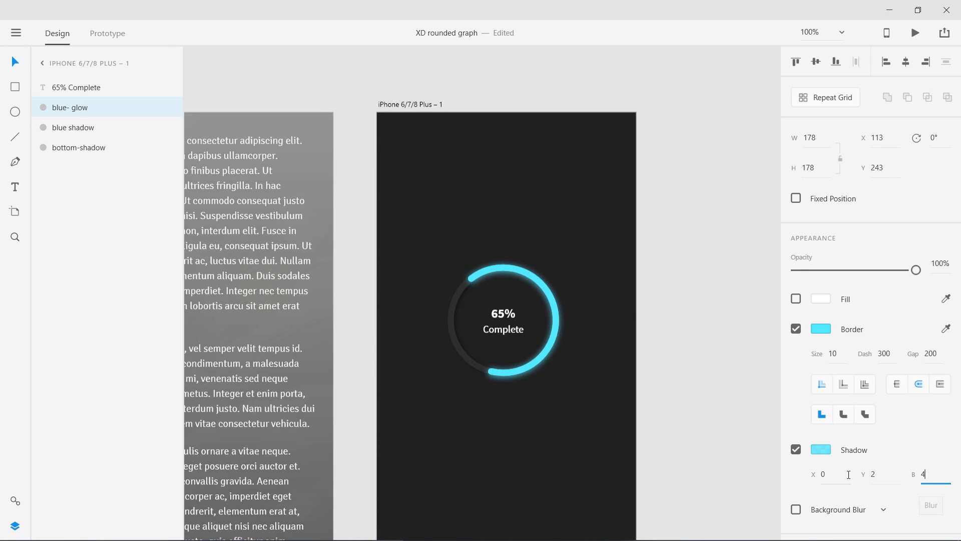
pyautogui.press('Return')
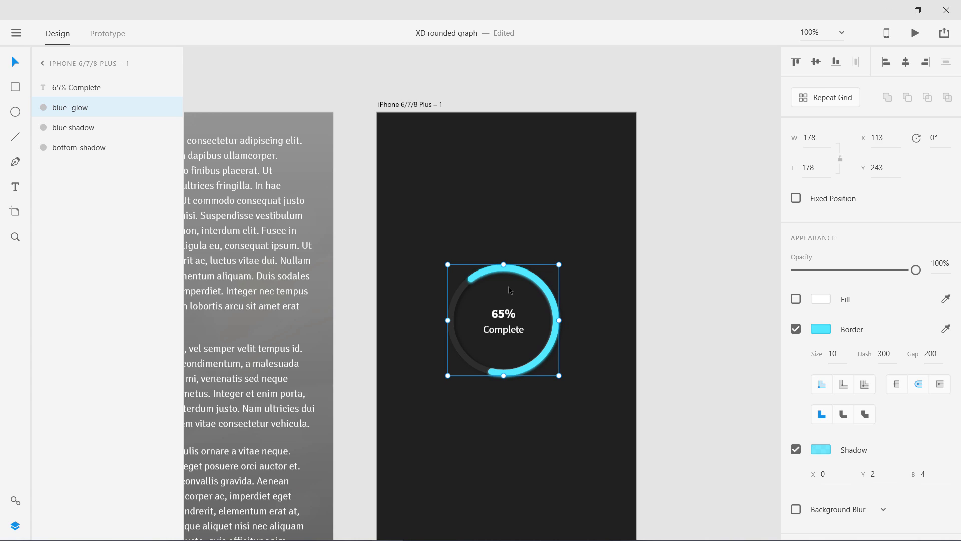
pyautogui.hotkey('ctrl', 'z')
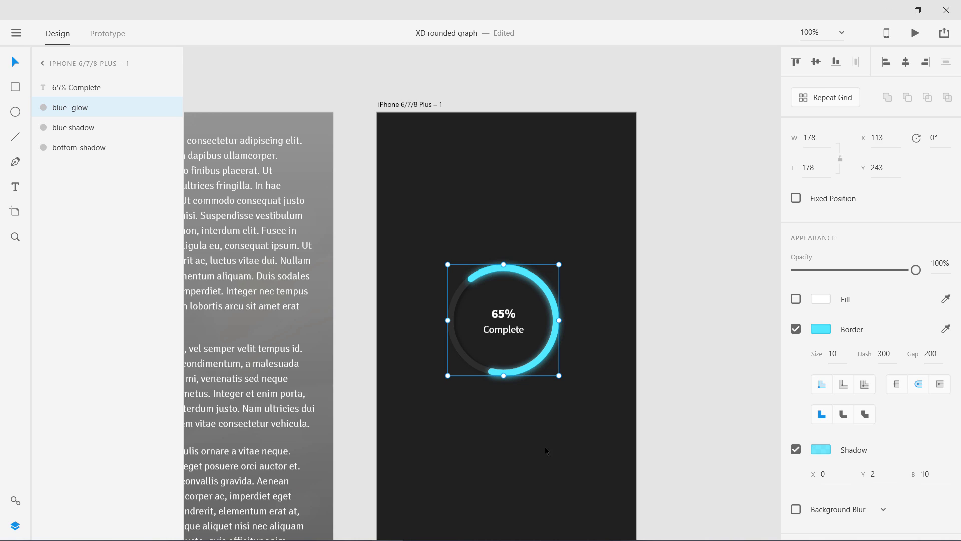
# - Hide the blue shadow arc layer so only the blue-glow arc and bottom-shadow track remain visible
pyautogui.click(544, 444)
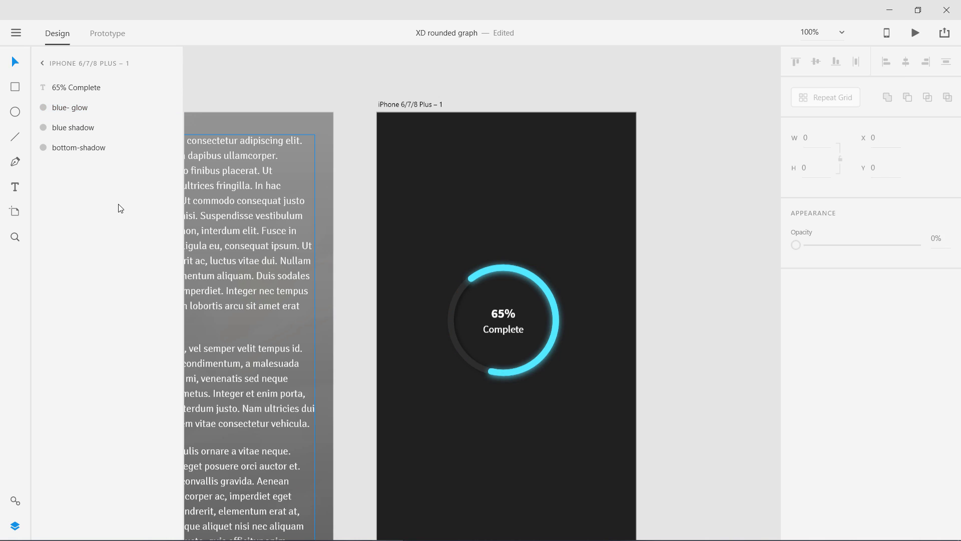
pyautogui.click(76, 128)
pyautogui.click(169, 128)
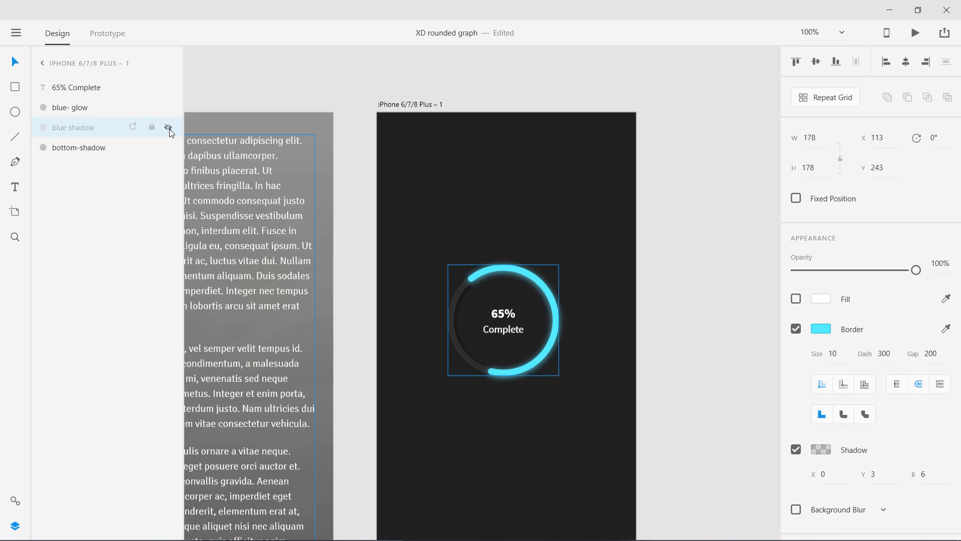
pyautogui.click(534, 194)
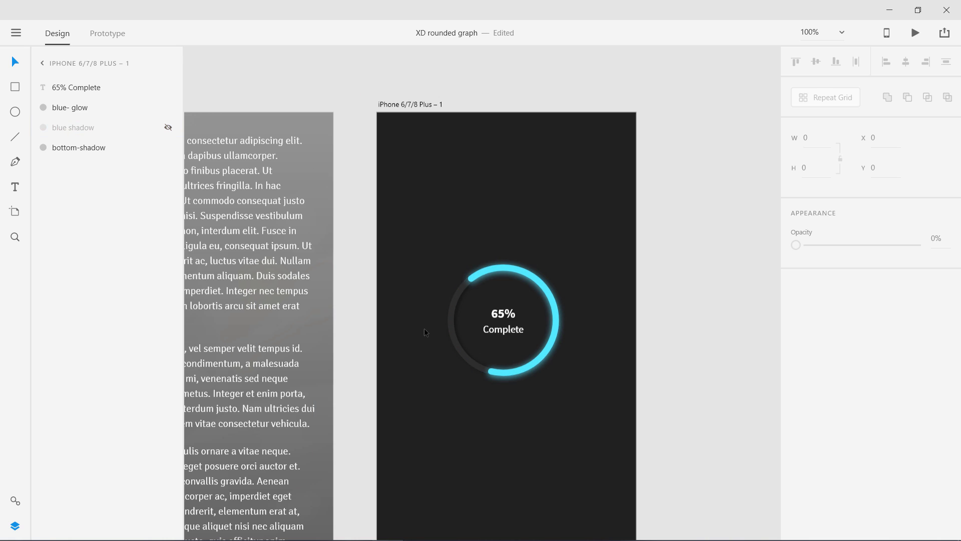
pyautogui.click(504, 323)
pyautogui.click(535, 388)
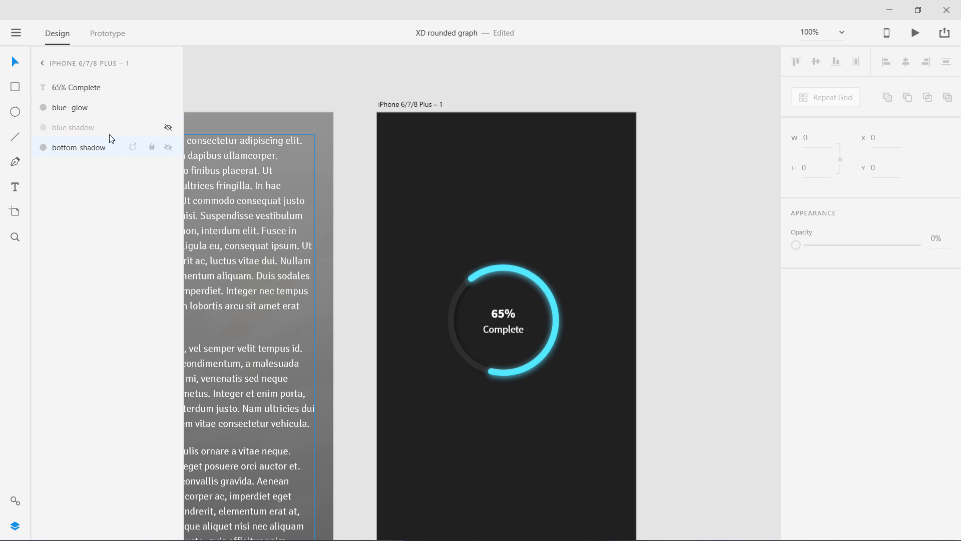
# - Try the projecting and butt cap styles on the blue-glow arc's border
pyautogui.click(80, 108)
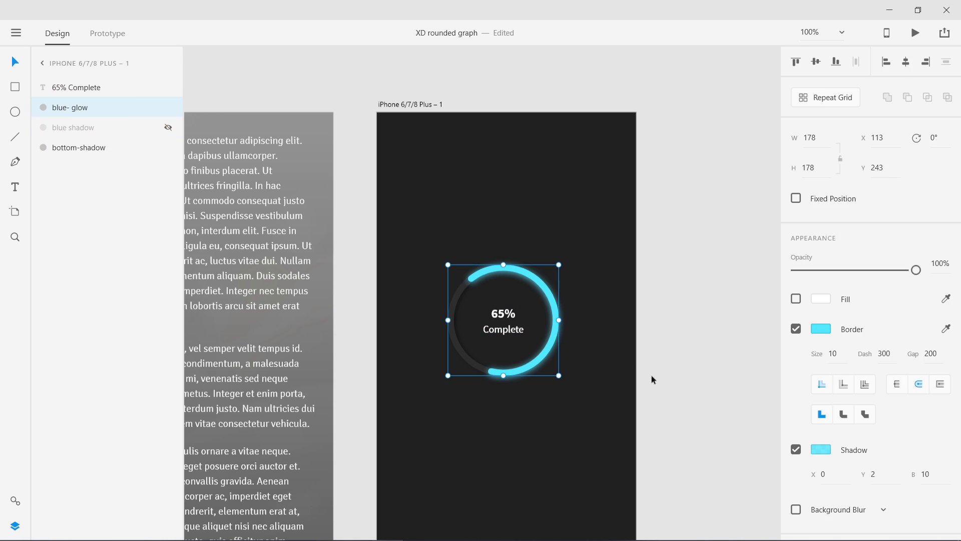
pyautogui.click(940, 384)
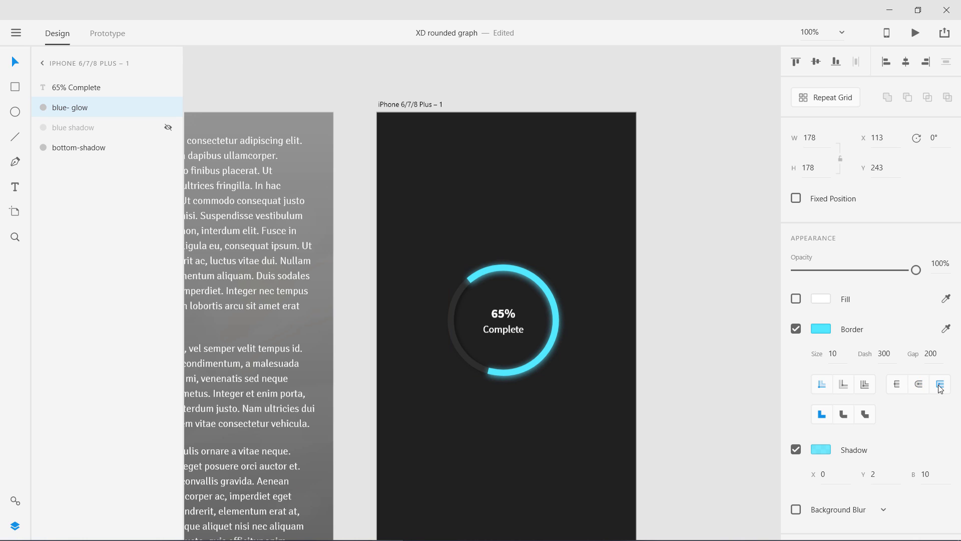
pyautogui.click(901, 387)
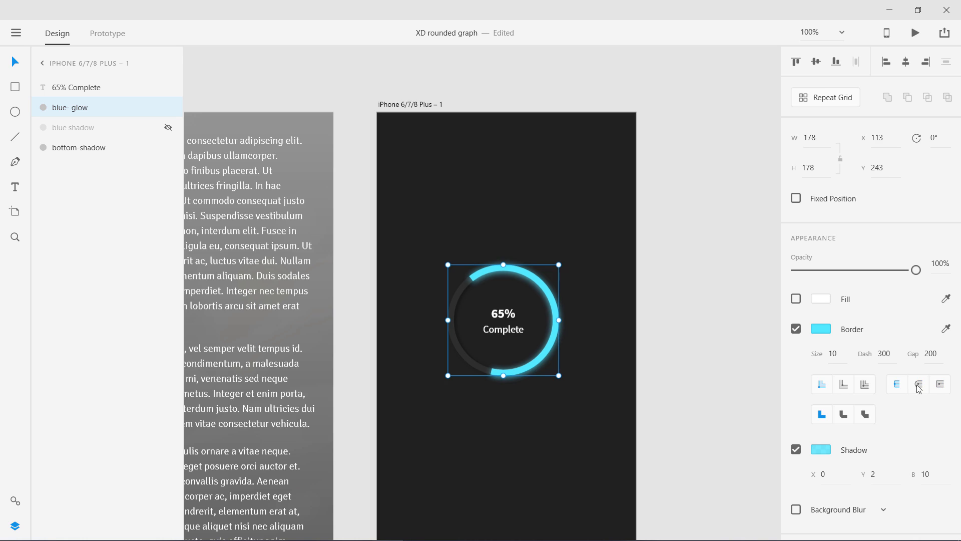
pyautogui.click(941, 386)
# - Compare the round, butt and projecting caps on the blue-glow arc's ends at close range
pyautogui.hotkey('ctrl', '+')
pyautogui.hotkey('ctrl', '+')
pyautogui.hotkey('ctrl', '+')
pyautogui.hotkey('ctrl', '+')
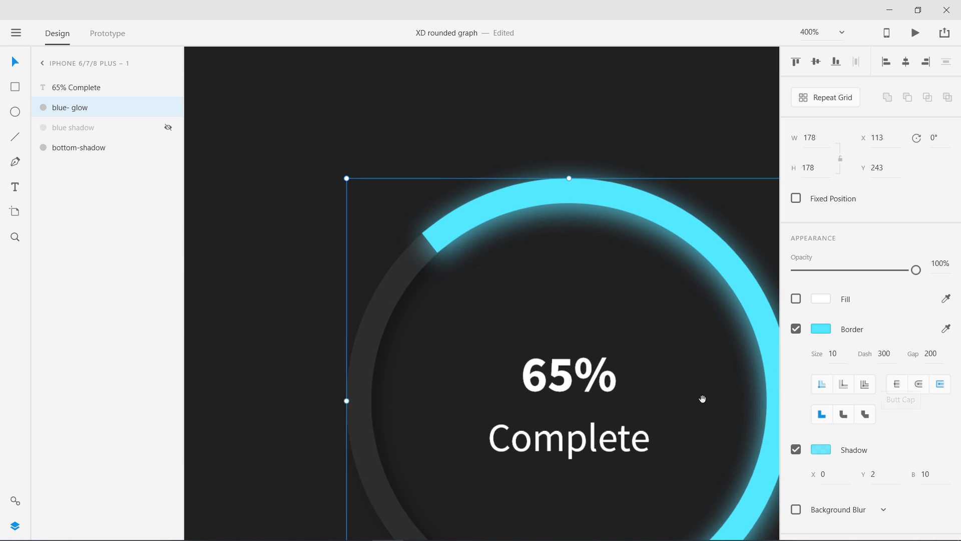
pyautogui.moveTo(694, 399); pyautogui.dragTo(594, 297)
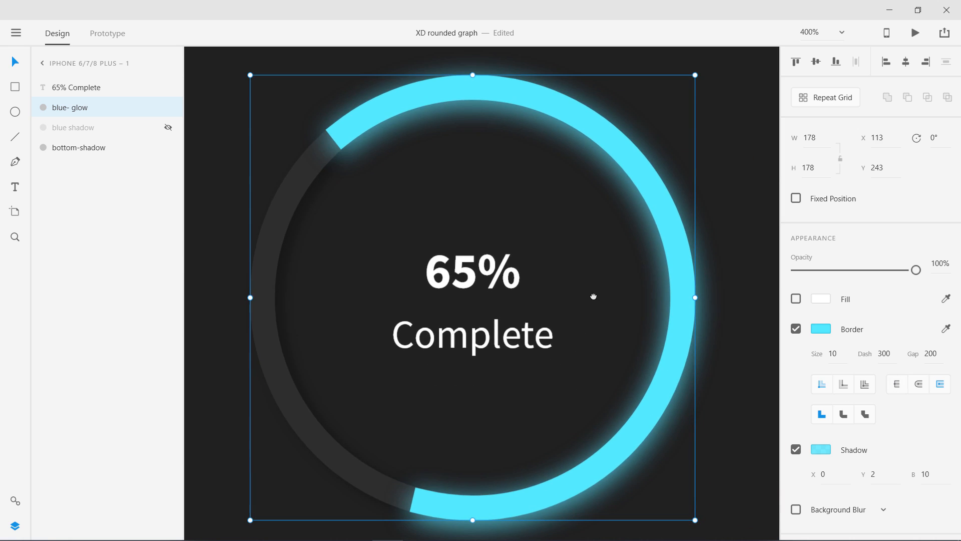
pyautogui.click(919, 385)
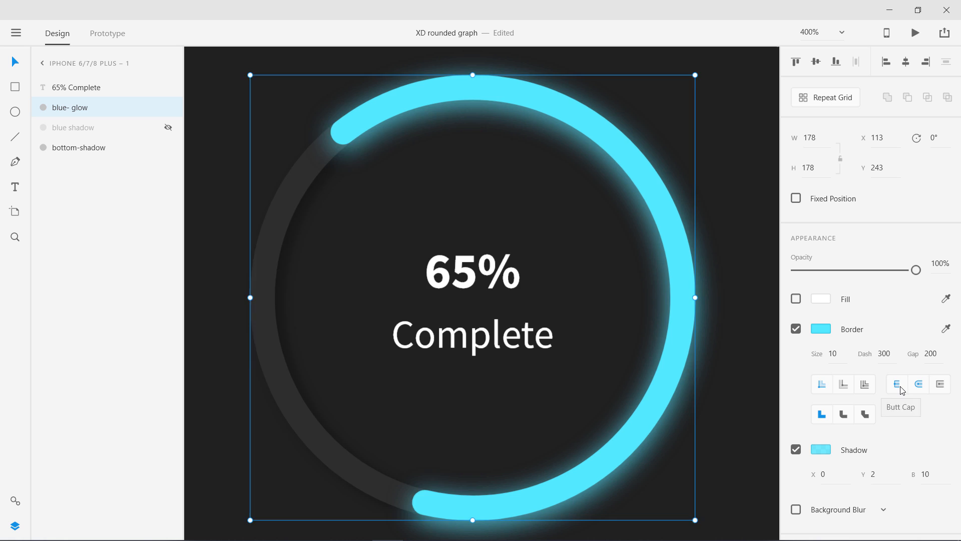
pyautogui.click(898, 387)
pyautogui.click(940, 388)
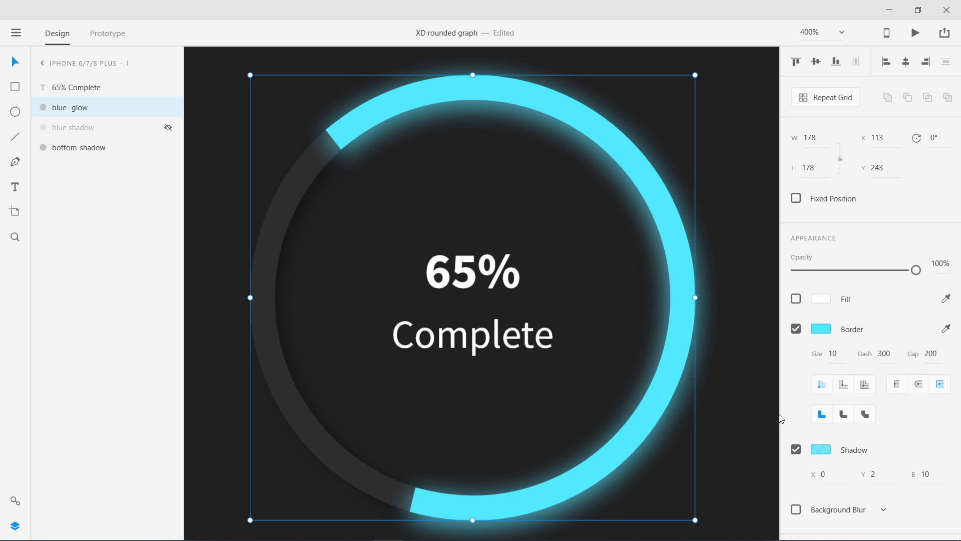
# - Set the blue-glow arc's border to the round cap style and deselect the arc
pyautogui.hotkey('ctrl', '-')
pyautogui.hotkey('ctrl', '-')
pyautogui.hotkey('ctrl', '-')
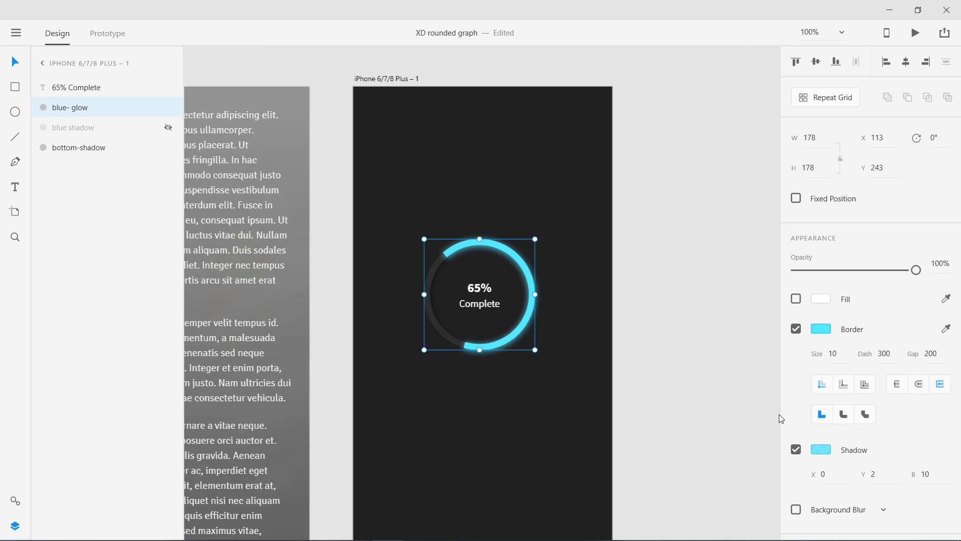
pyautogui.hotkey('ctrl', '+')
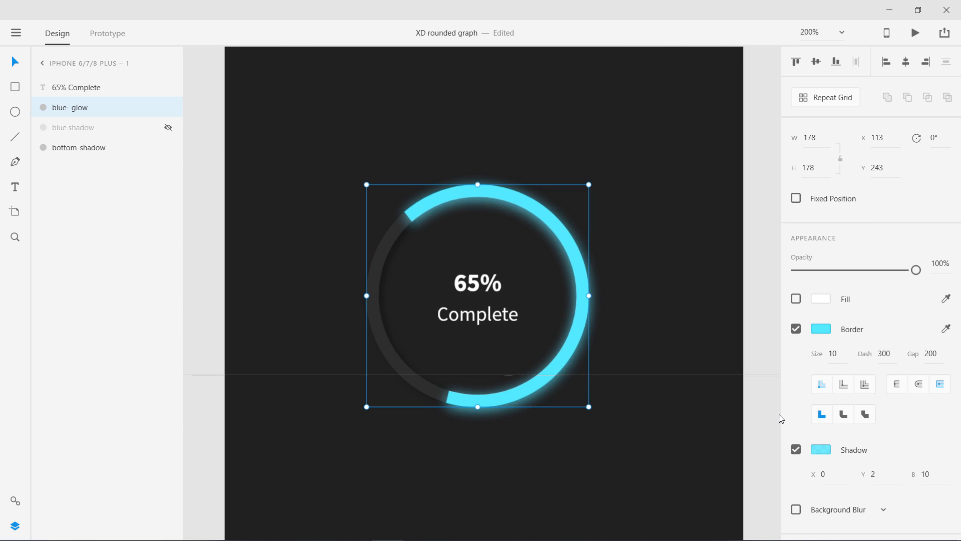
pyautogui.moveTo(650, 427); pyautogui.dragTo(563, 395)
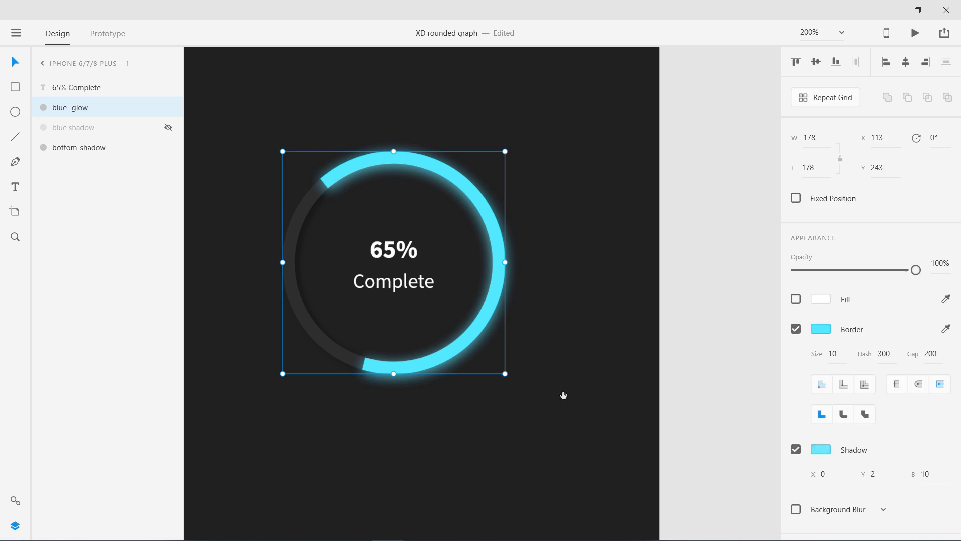
pyautogui.click(565, 396)
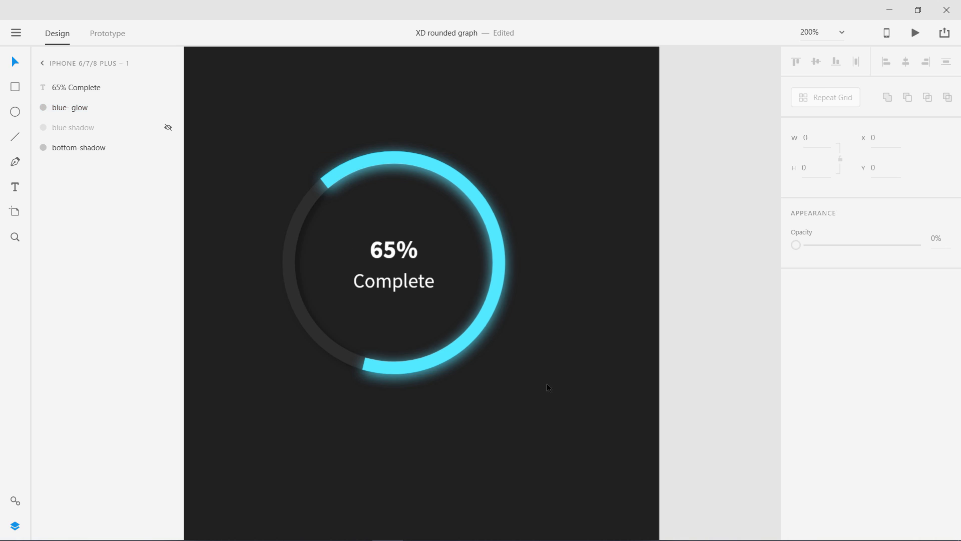
pyautogui.click(68, 114)
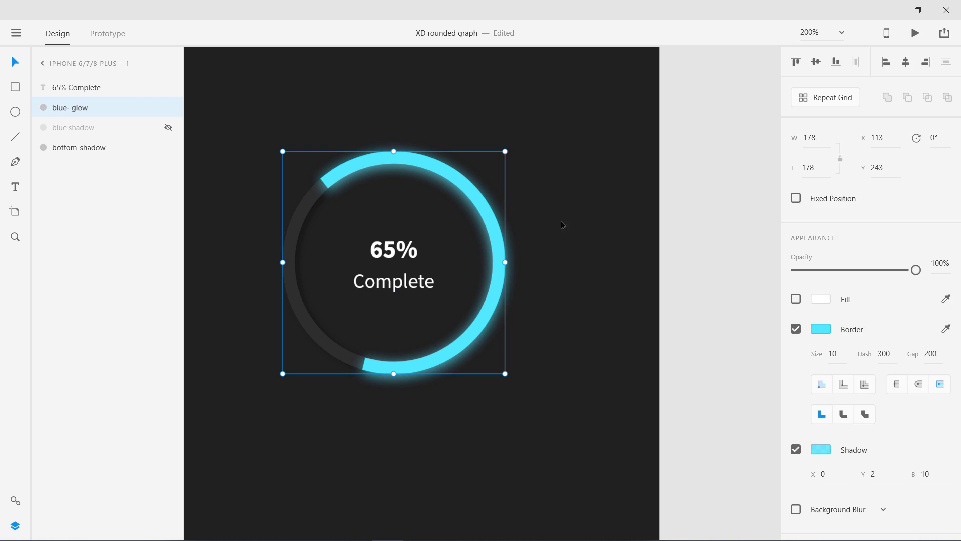
pyautogui.click(919, 383)
pyautogui.click(575, 382)
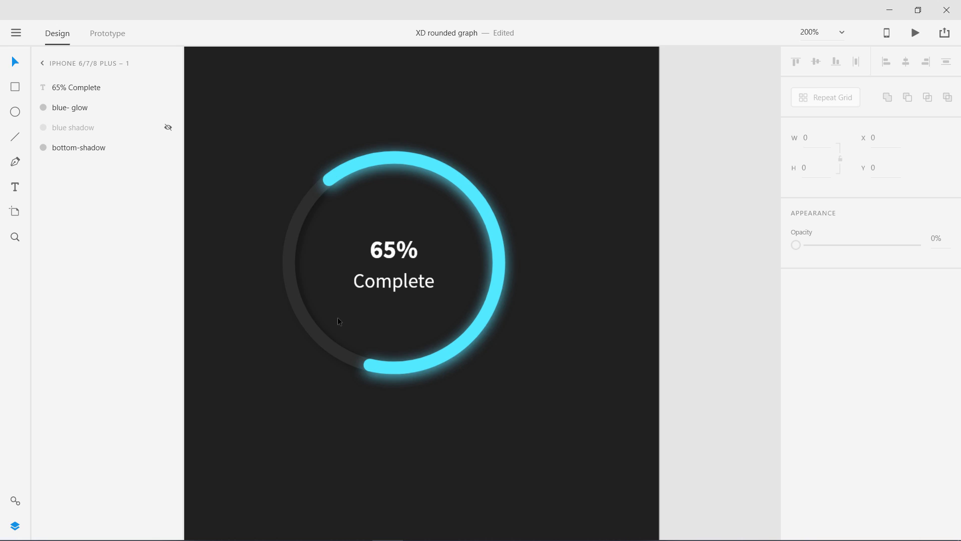
# - Duplicate the iPhone 6/7/8 Plus – 1 artboard and place the copy directly to its right
pyautogui.hotkey('ctrl', '0')
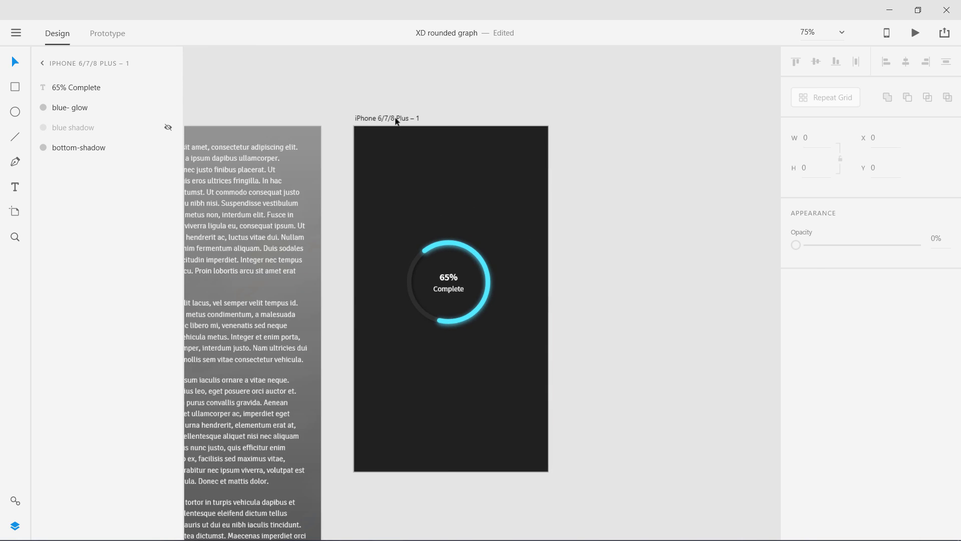
pyautogui.click(388, 119)
pyautogui.moveTo(387, 121); pyautogui.dragTo(564, 123)
# - Try enlarging the blue-glow arc on the duplicated artboard and undo the resize
pyautogui.click(619, 278)
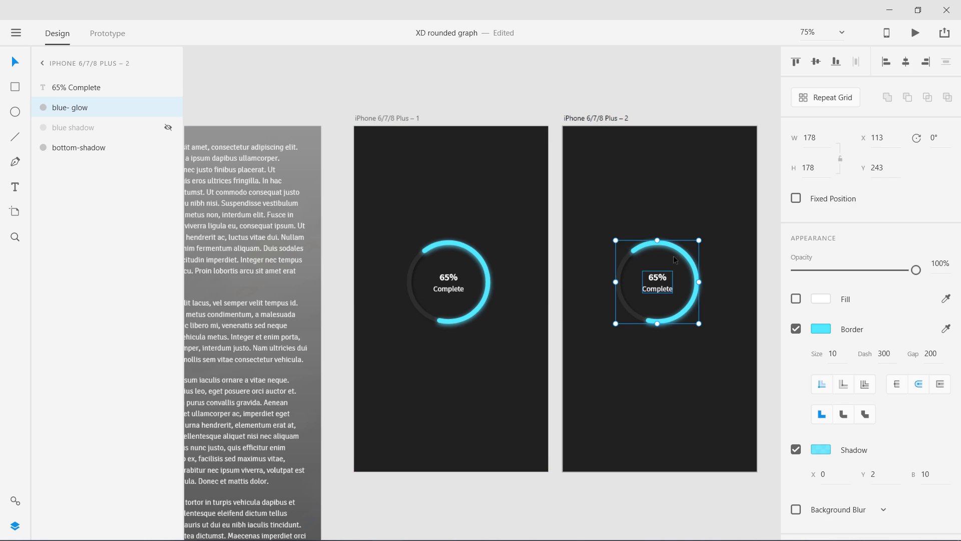
pyautogui.moveTo(701, 240); pyautogui.dragTo(717, 236)
pyautogui.hotkey('ctrl', 'z')
# - Enlarge the duplicated artboard's bottom-shadow ring from its center to about 224 by 224
pyautogui.click(88, 148)
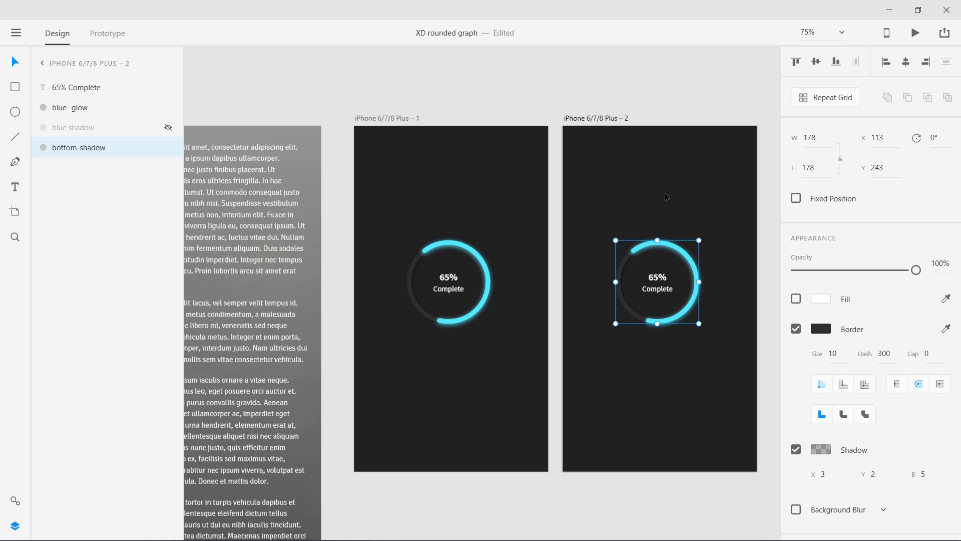
pyautogui.moveTo(699, 240)
pyautogui.mouseDown()
pyautogui.moveTo(718, 228)
pyautogui.moveTo(710, 230)
pyautogui.mouseUp()
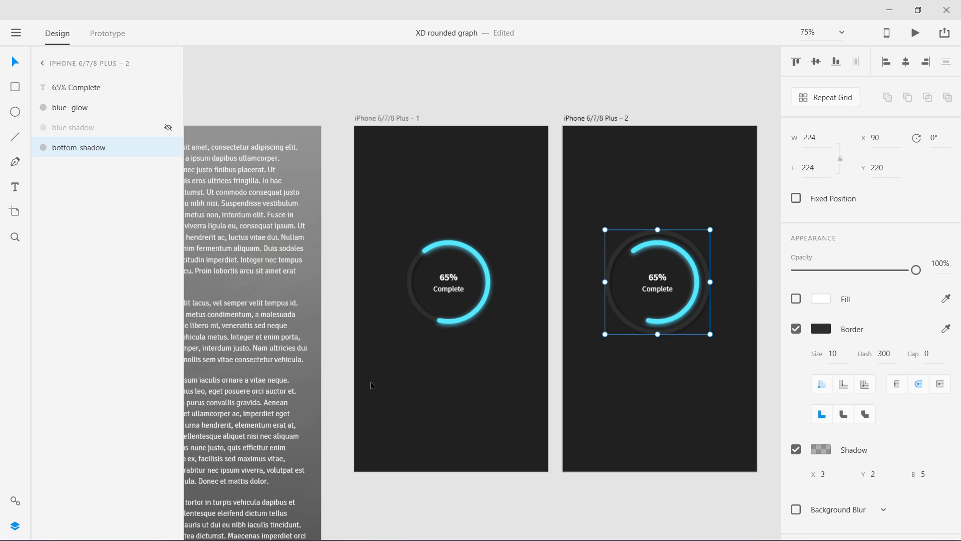
# - Check the Circular multiple graph artboard for reference and set the bottom-shadow ring's border dash to 20
pyautogui.moveTo(253, 329); pyautogui.dragTo(714, 346)
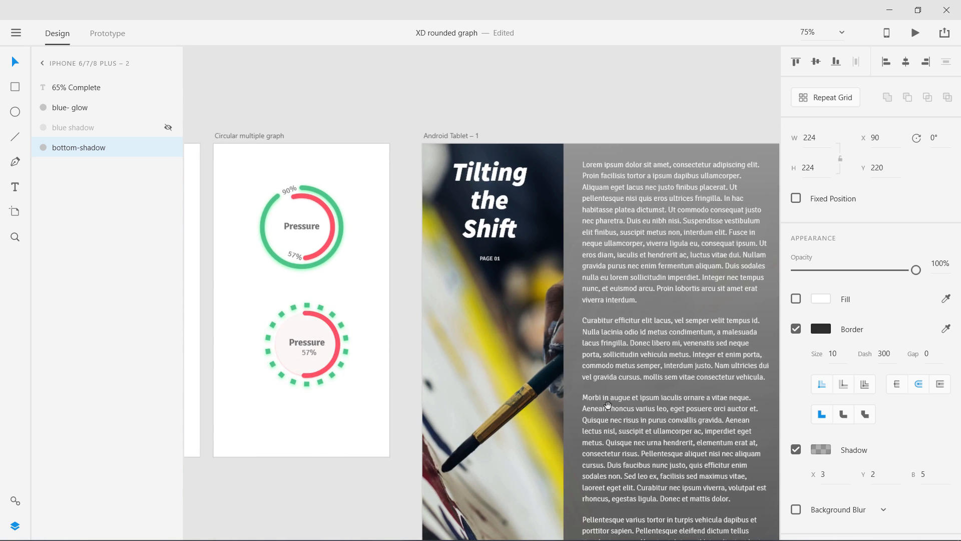
pyautogui.moveTo(685, 418); pyautogui.dragTo(301, 398)
pyautogui.moveTo(518, 398); pyautogui.dragTo(350, 393)
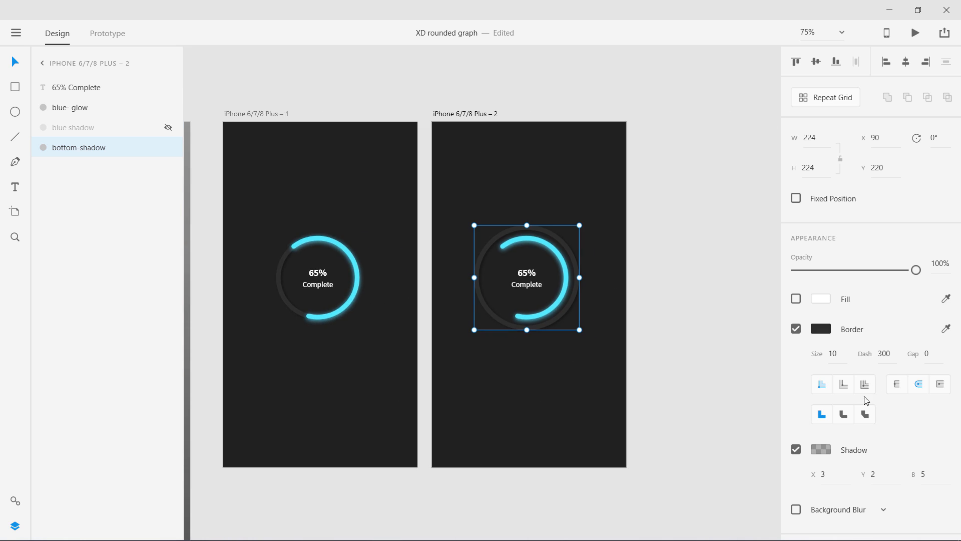
pyautogui.click(867, 353)
pyautogui.write('0')
pyautogui.press('BackSpace')
pyautogui.write('20')
pyautogui.press('Return')
# - Try a gap of 100 on the bottom-shadow ring's dashed border and settle on a gap of 30
pyautogui.click(926, 354)
pyautogui.write('100')
pyautogui.press('Return')
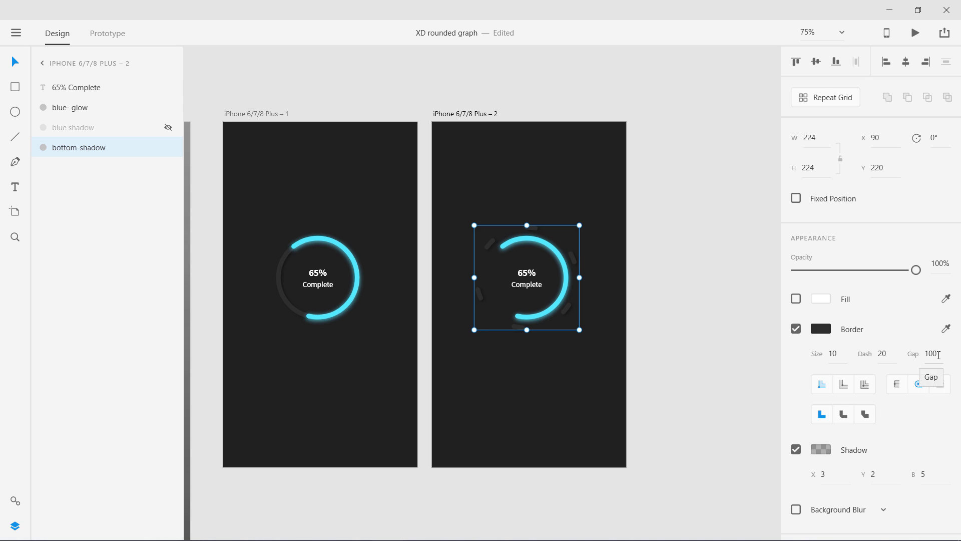
pyautogui.click(922, 357)
pyautogui.write('30')
pyautogui.press('Return')
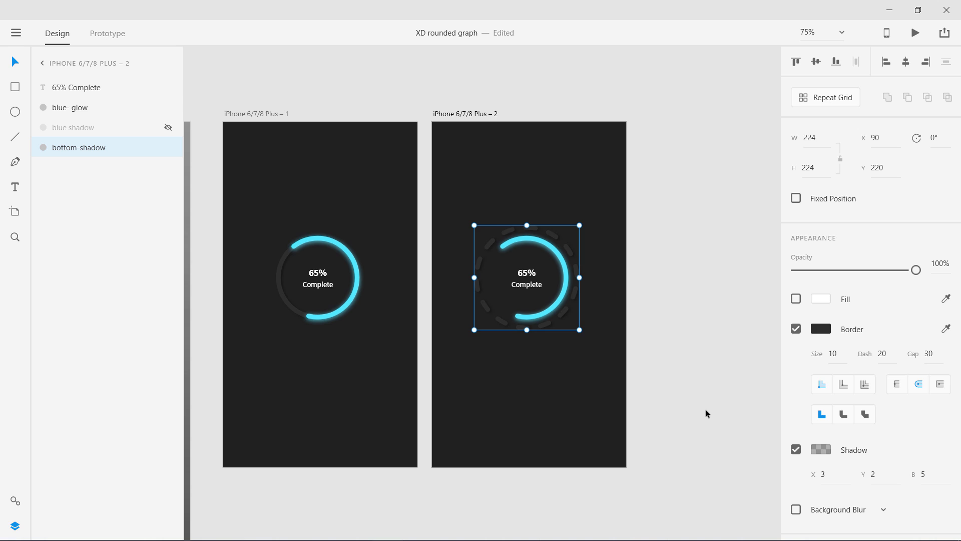
# - Give the bottom-shadow ring's dashes projecting caps and set the dash length to 10
pyautogui.hotkey('ctrl', '1')
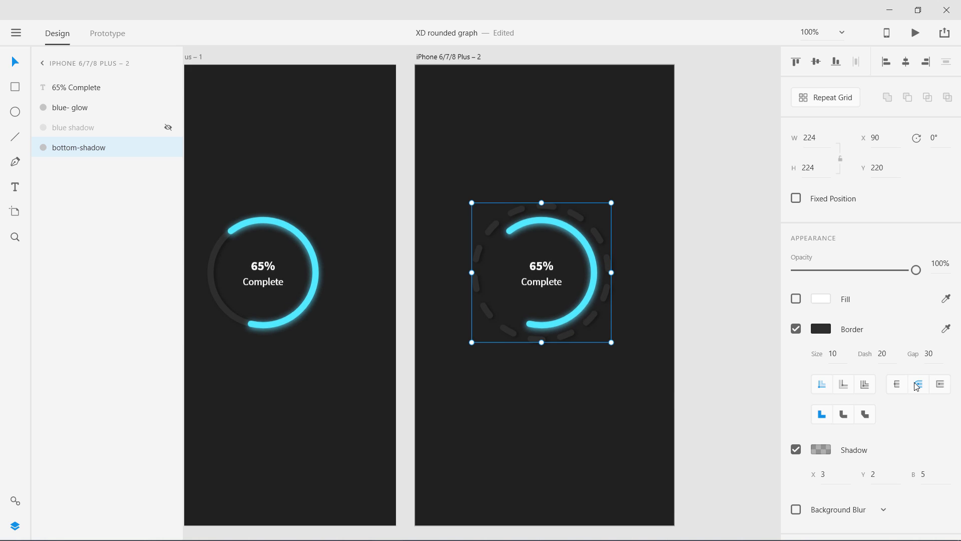
pyautogui.click(940, 384)
pyautogui.click(877, 354)
pyautogui.write('10')
pyautogui.press('Return')
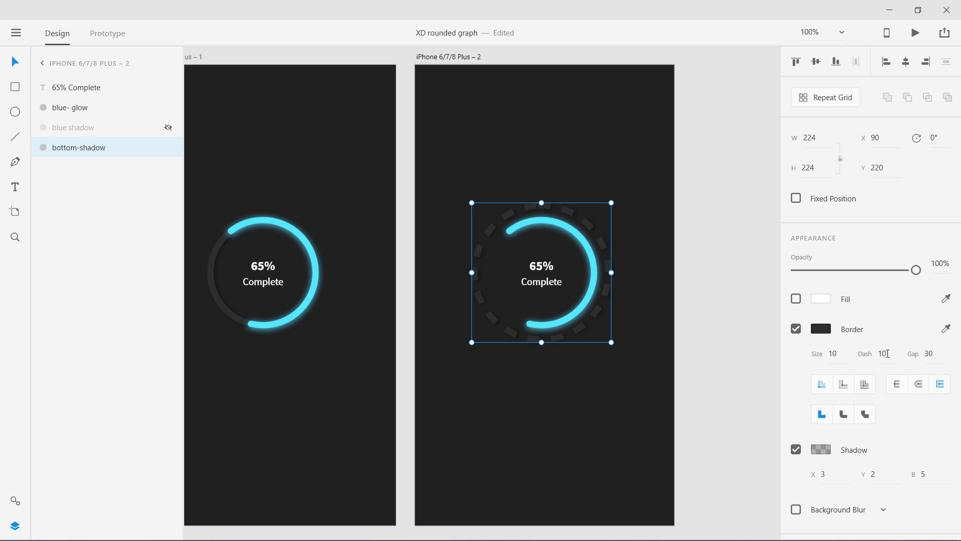
# - Increase the bottom-shadow ring's border gap to 34 to space the dashes evenly
pyautogui.click(880, 354)
pyautogui.click(926, 356)
pyautogui.press('Up')
pyautogui.press('Up')
pyautogui.press('Up')
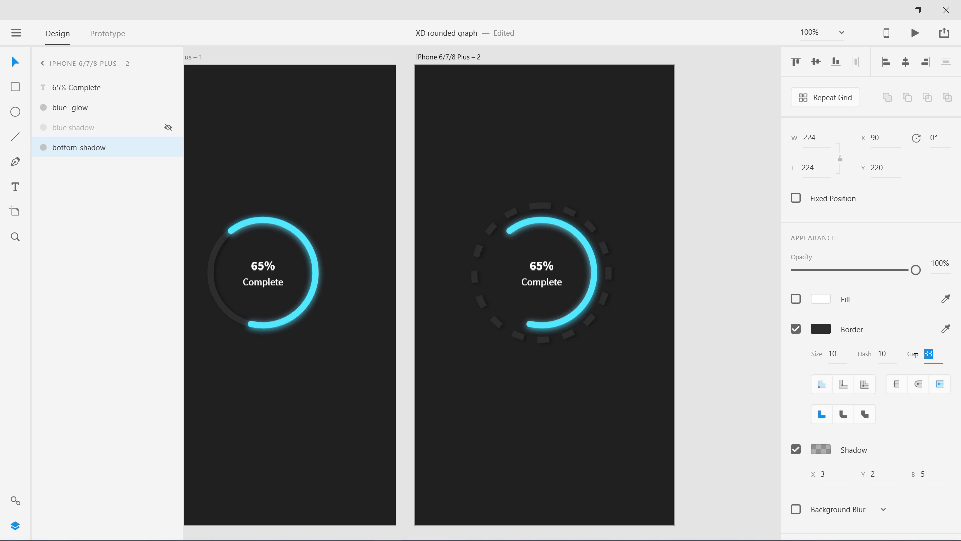
pyautogui.press('Up')
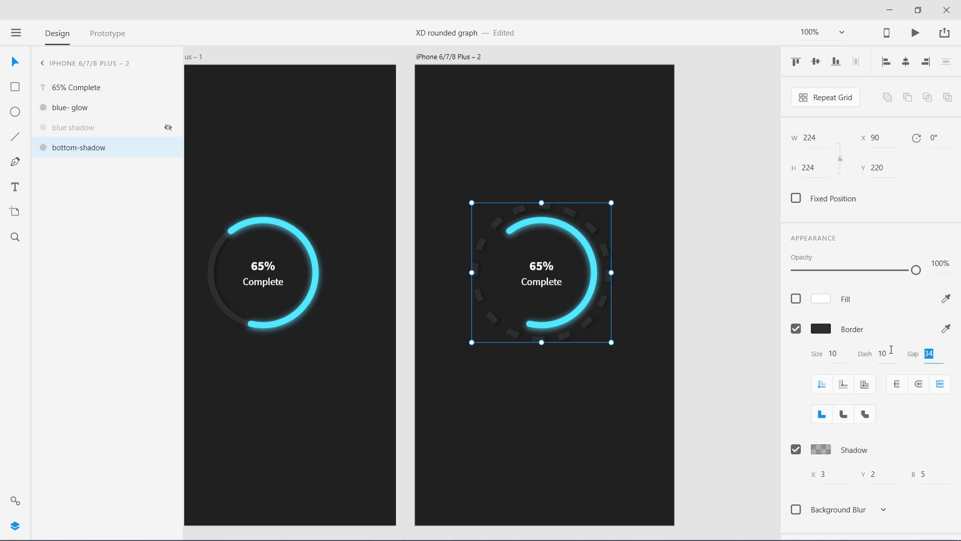
pyautogui.click(888, 352)
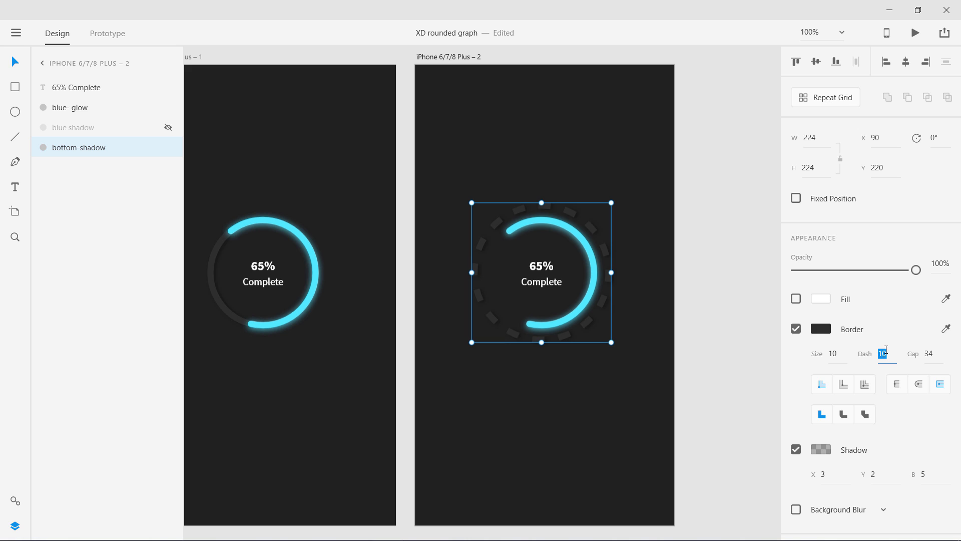
pyautogui.click(833, 354)
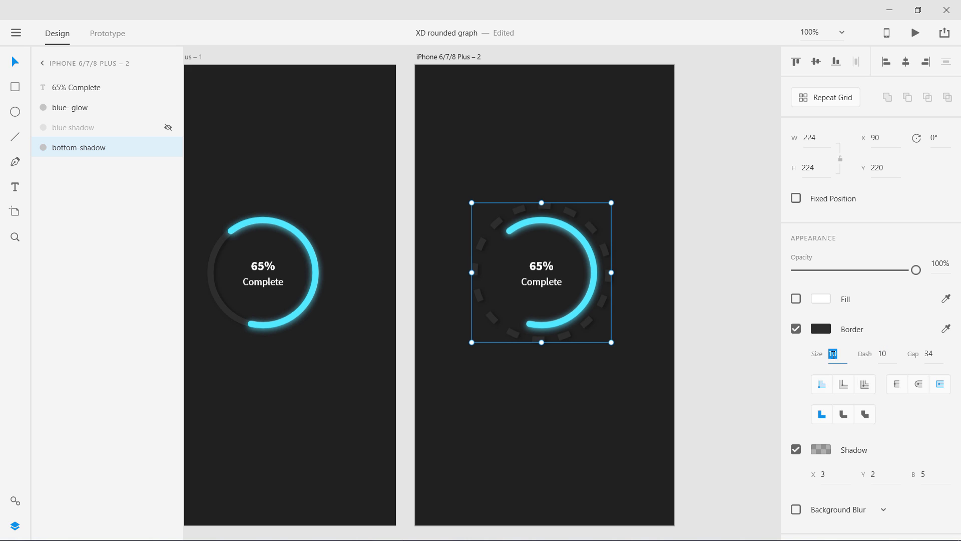
pyautogui.click(626, 383)
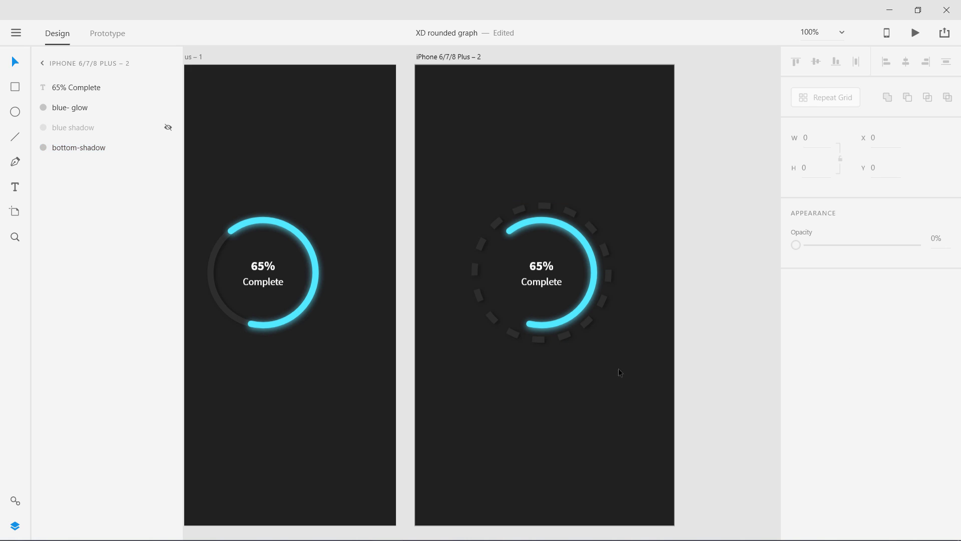
pyautogui.click(610, 281)
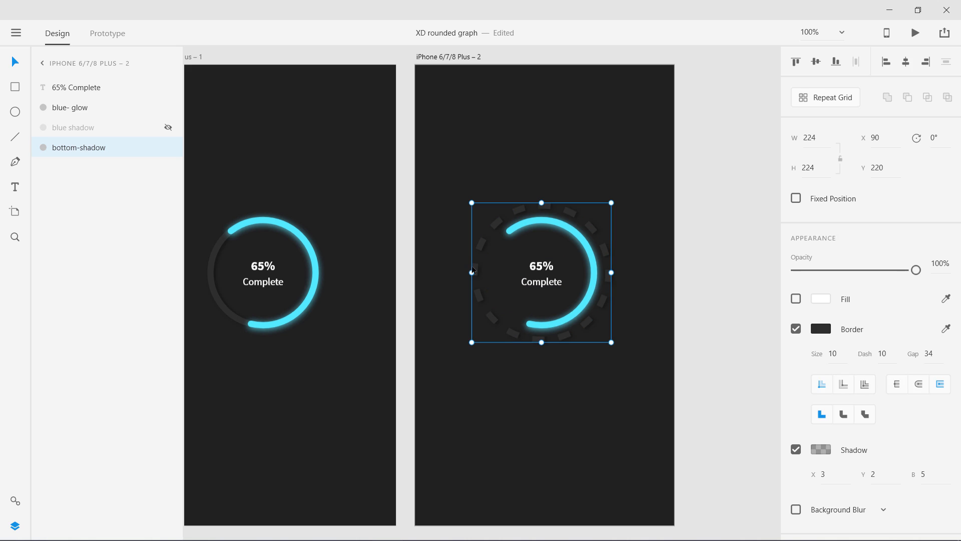
pyautogui.click(456, 342)
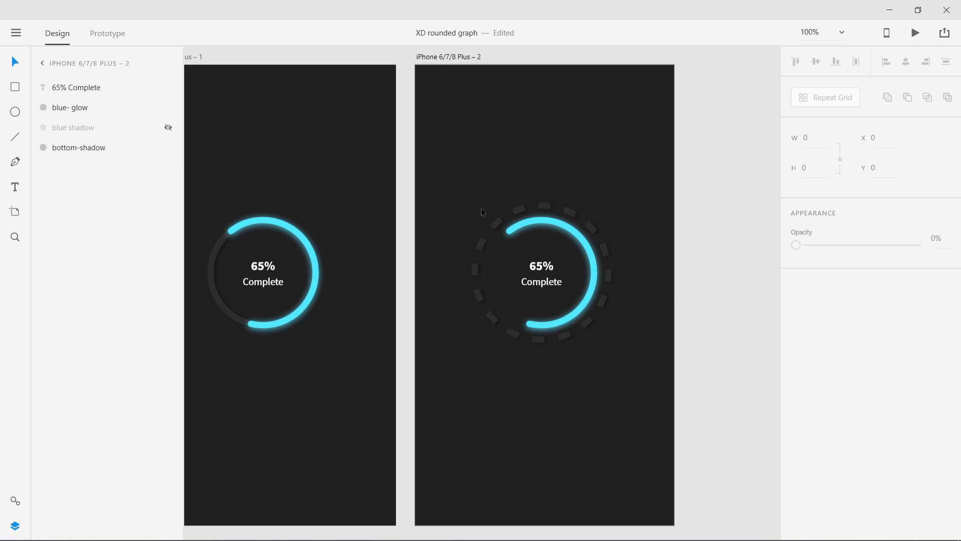
# - Recolor the blue-glow arc's border on the duplicate artboard to dark red #AD2A1B
pyautogui.click(592, 272)
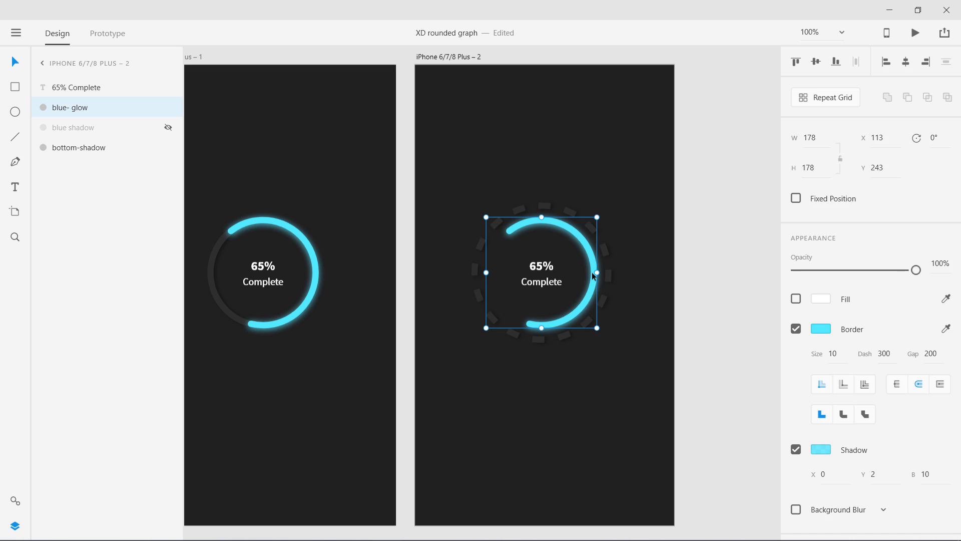
pyautogui.click(820, 329)
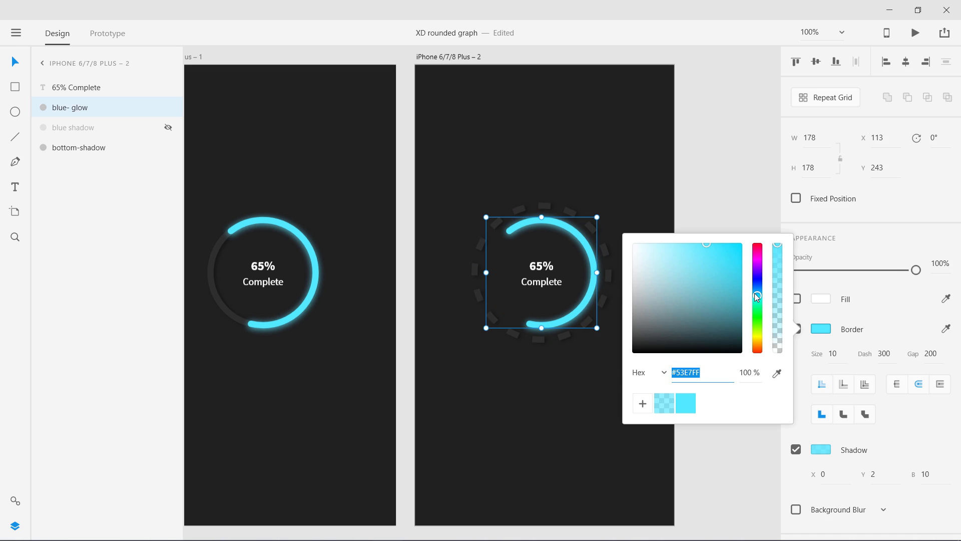
pyautogui.moveTo(756, 356); pyautogui.dragTo(758, 358)
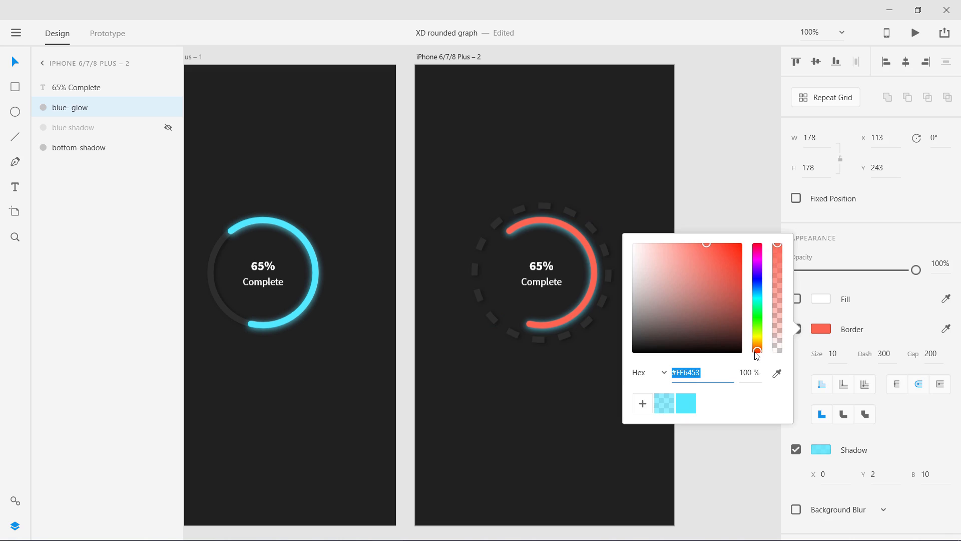
pyautogui.moveTo(736, 261); pyautogui.dragTo(728, 279)
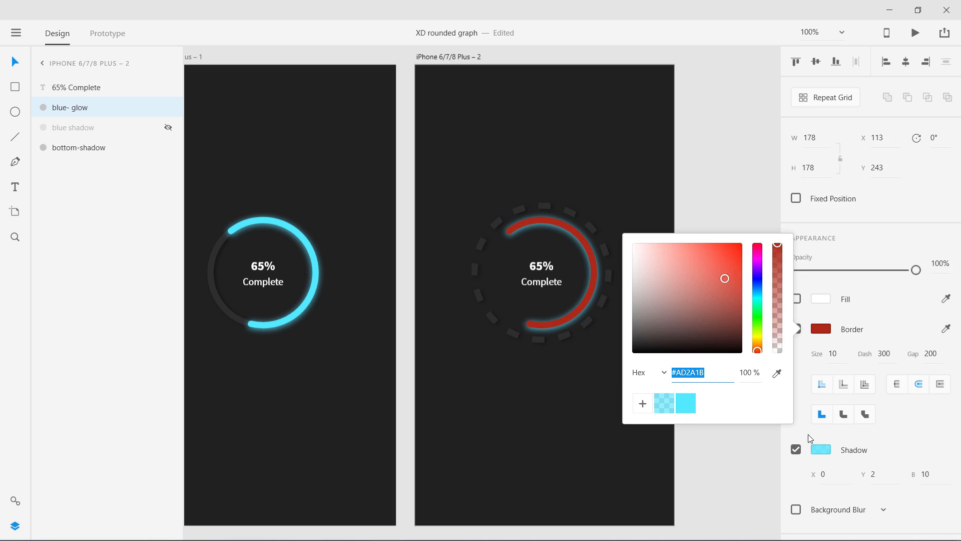
# - Switch the arc's cyan shadow off and on again, then recolor it to dark grey #202020
pyautogui.click(796, 450)
pyautogui.click(797, 450)
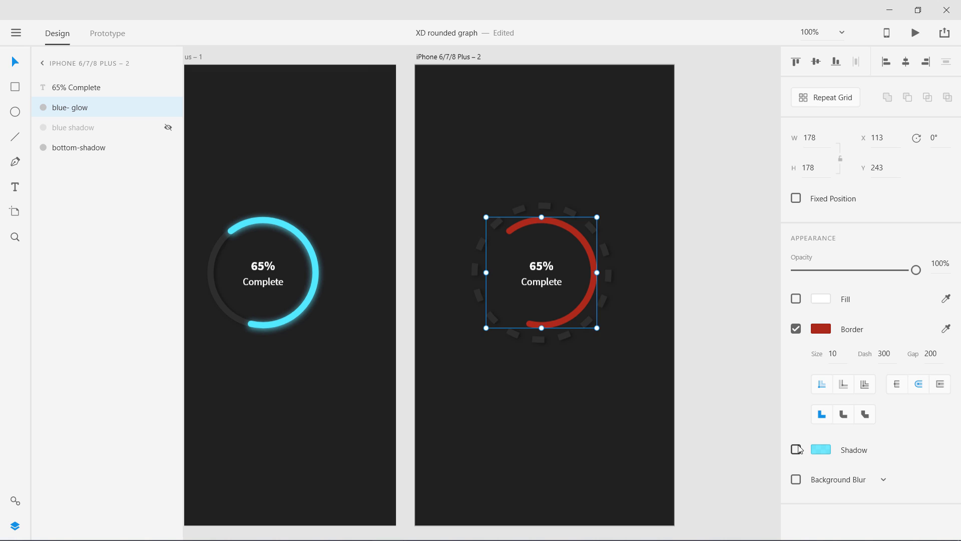
pyautogui.click(796, 450)
pyautogui.click(820, 450)
pyautogui.moveTo(659, 438); pyautogui.dragTo(613, 453)
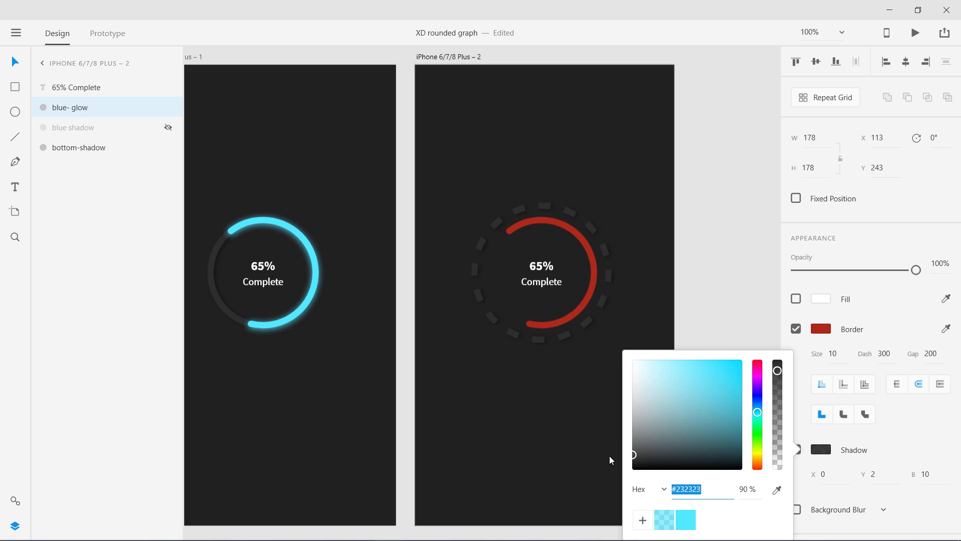
pyautogui.click(565, 398)
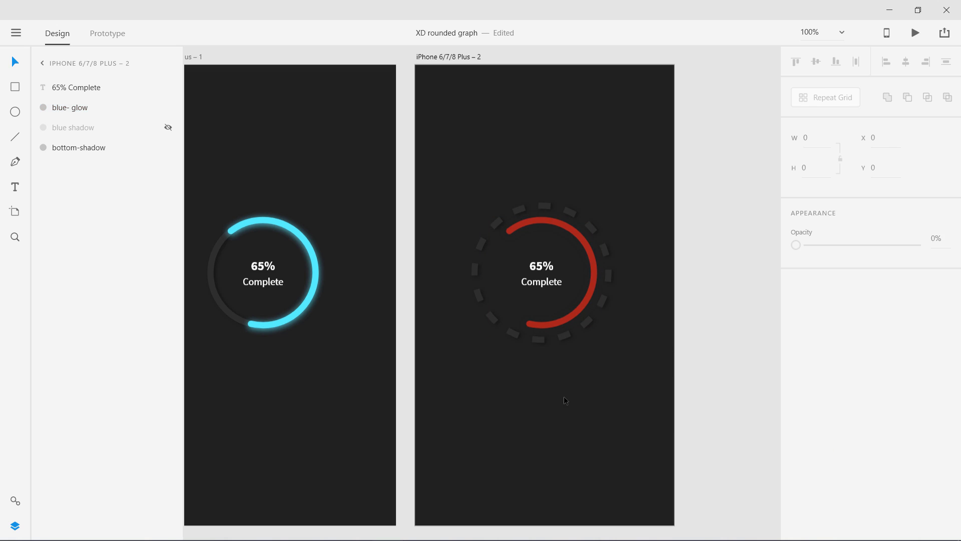
# - Set the red arc's shadow to a Y offset of 4 and a blur of 5
pyautogui.click(581, 306)
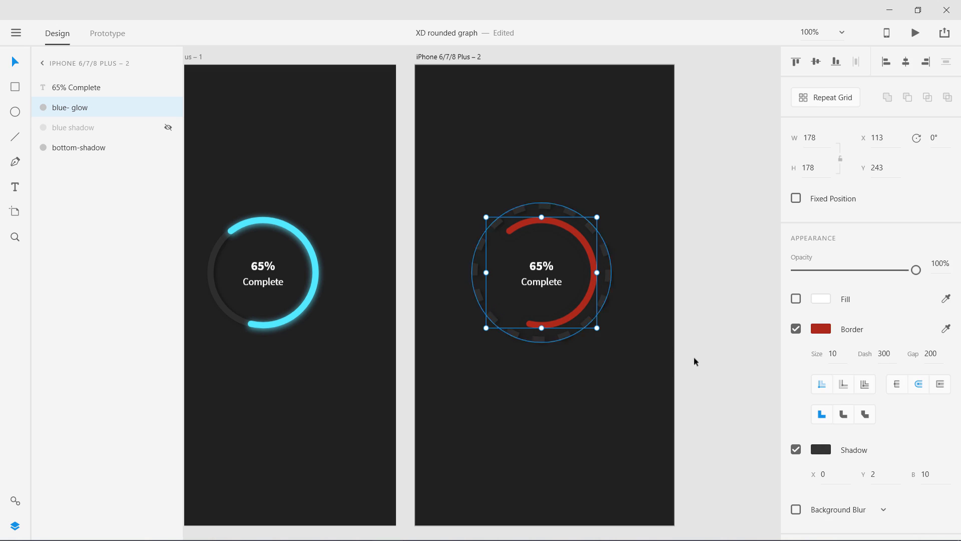
pyautogui.click(883, 477)
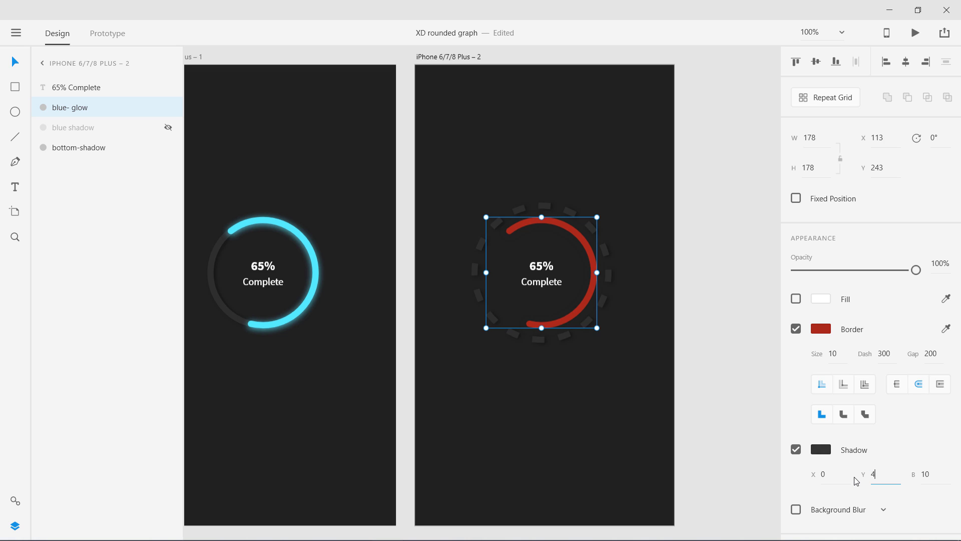
pyautogui.press('Return')
pyautogui.click(912, 479)
pyautogui.write('5')
pyautogui.press('Return')
# - Make the red arc's shadow fully opaque and darken it to #1B1B1B
pyautogui.click(820, 450)
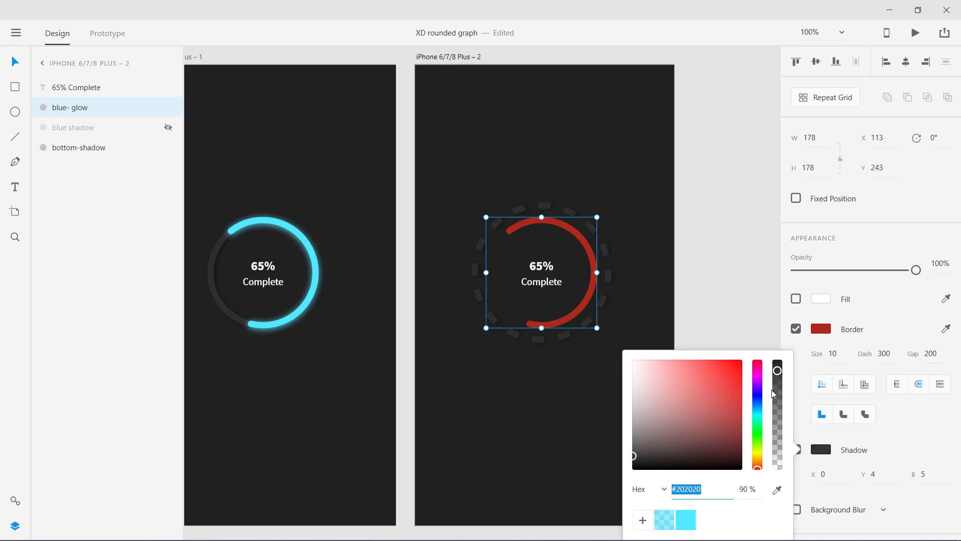
pyautogui.moveTo(778, 371)
pyautogui.mouseDown()
pyautogui.moveTo(777, 385)
pyautogui.moveTo(777, 358)
pyautogui.mouseUp()
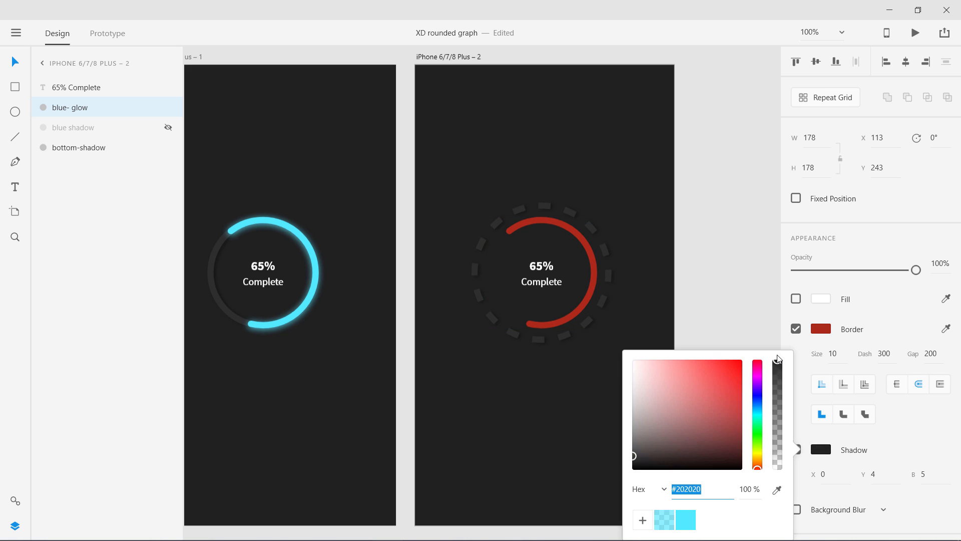
pyautogui.moveTo(652, 415); pyautogui.dragTo(611, 458)
pyautogui.click(543, 391)
# - Brighten the arc's border to red #CD2815
pyautogui.click(572, 264)
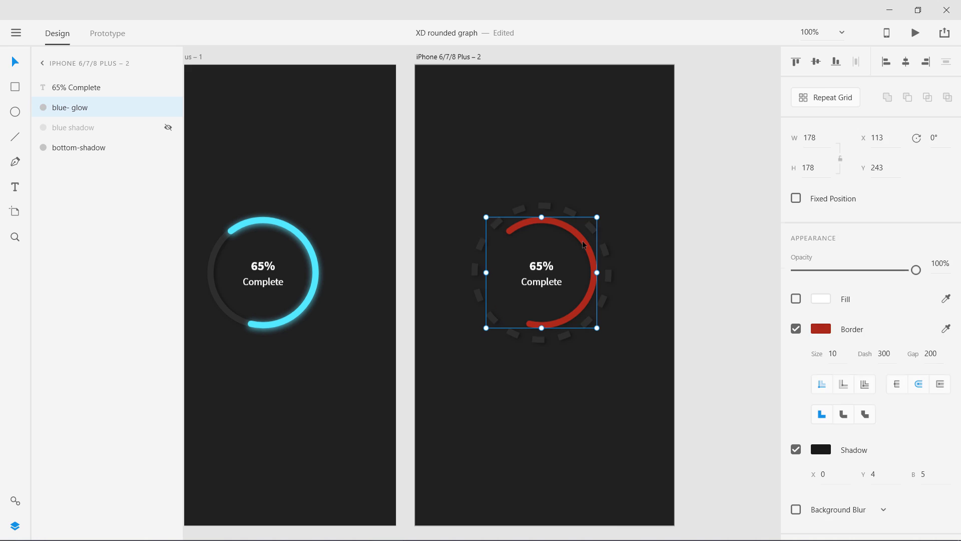
pyautogui.click(817, 330)
pyautogui.moveTo(726, 273); pyautogui.dragTo(730, 264)
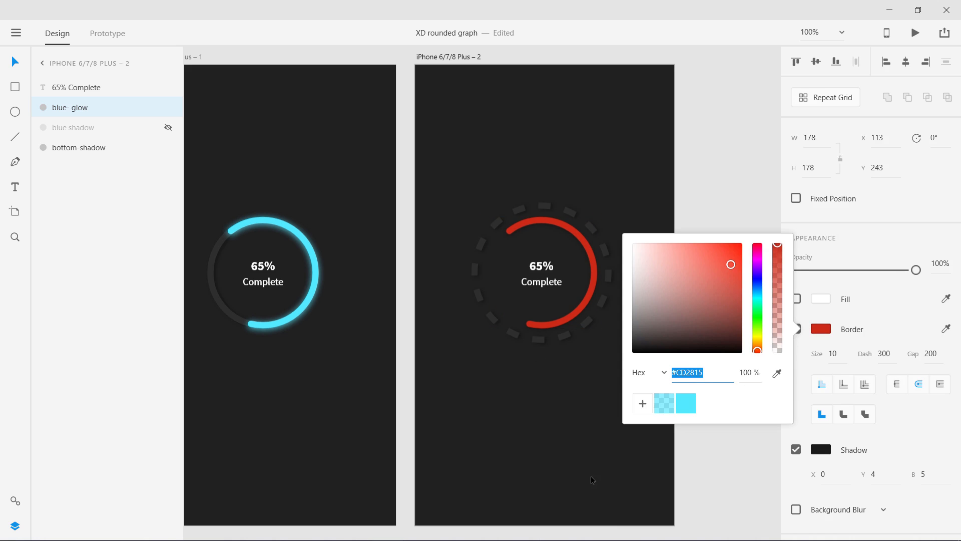
pyautogui.click(584, 469)
# - Recolor the dashed bottom-shadow ring's border to muted green #597E46
pyautogui.click(480, 299)
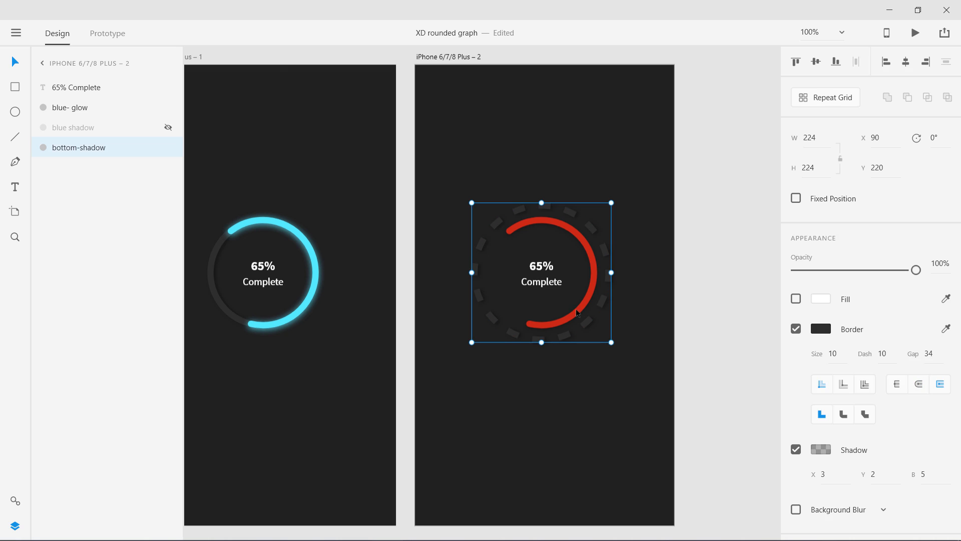
pyautogui.click(821, 329)
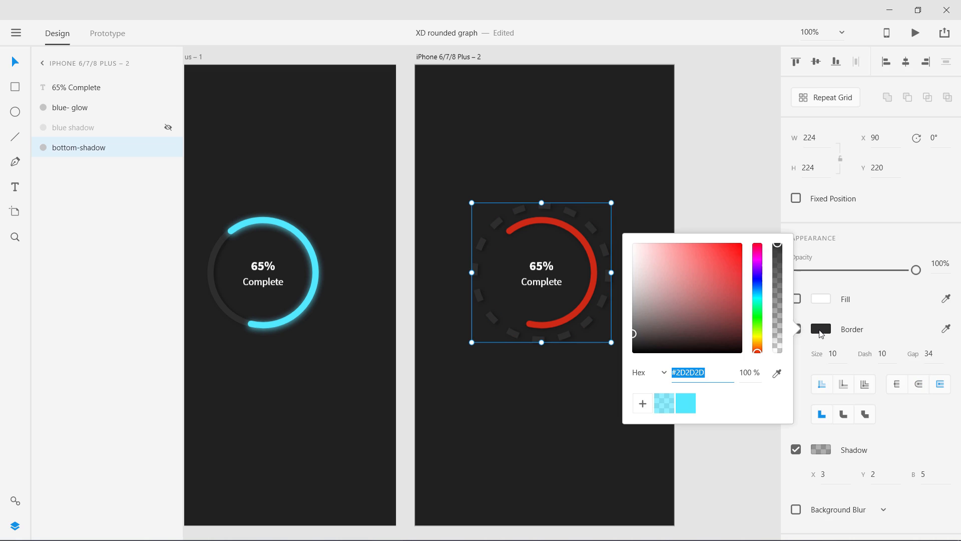
pyautogui.click(756, 316)
pyautogui.moveTo(719, 287); pyautogui.dragTo(727, 269)
pyautogui.moveTo(757, 318); pyautogui.dragTo(756, 323)
pyautogui.moveTo(725, 275); pyautogui.dragTo(681, 298)
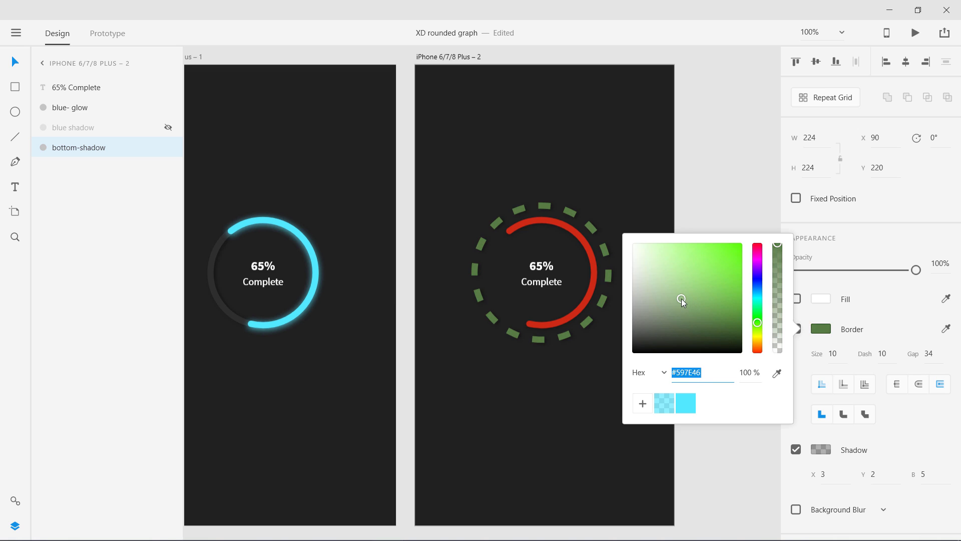
pyautogui.click(567, 370)
# - Change the fill of the iPhone 6/7/8 Plus – 2 artboard to white #FFFFFF
pyautogui.click(450, 57)
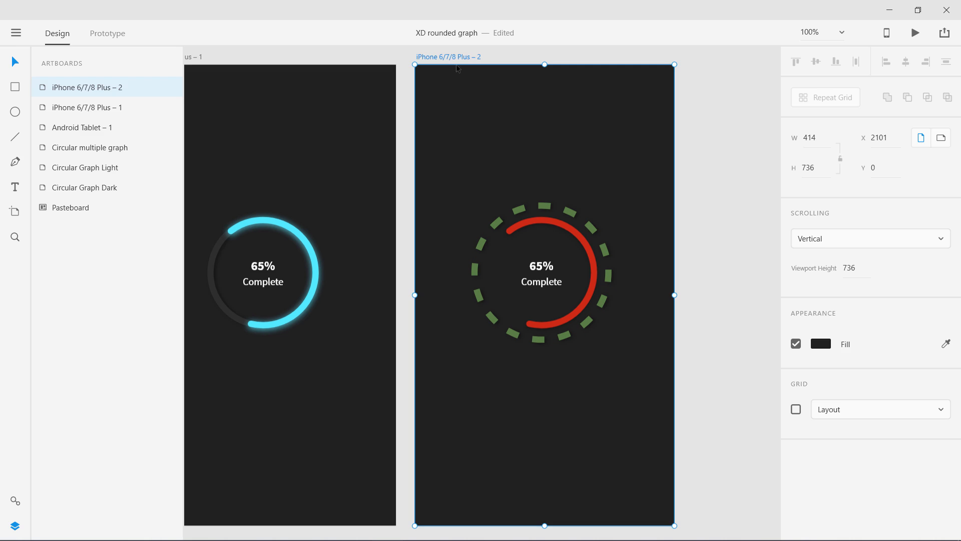
pyautogui.click(816, 345)
pyautogui.moveTo(674, 319); pyautogui.dragTo(607, 257)
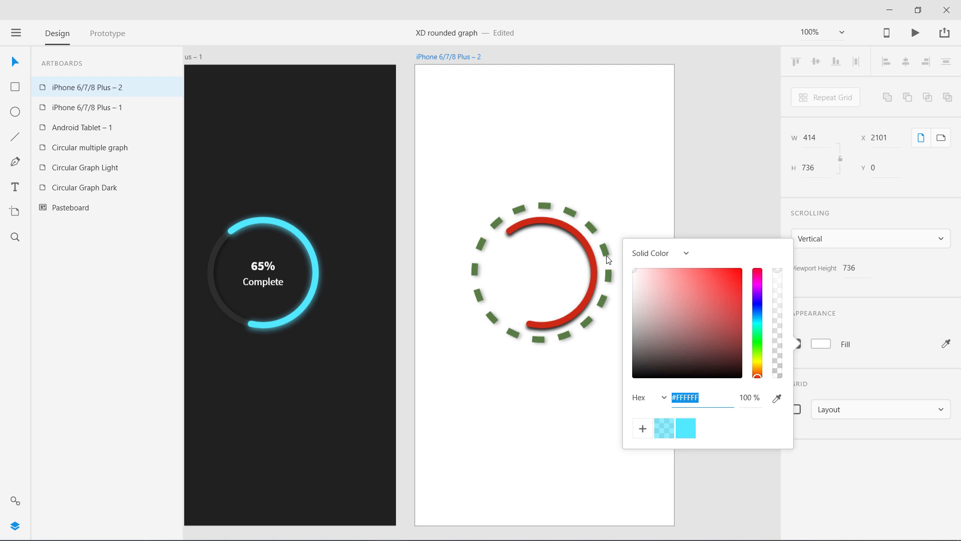
pyautogui.click(575, 391)
# - Recolor the "65% Complete" text on the white artboard to dark grey
pyautogui.click(538, 268)
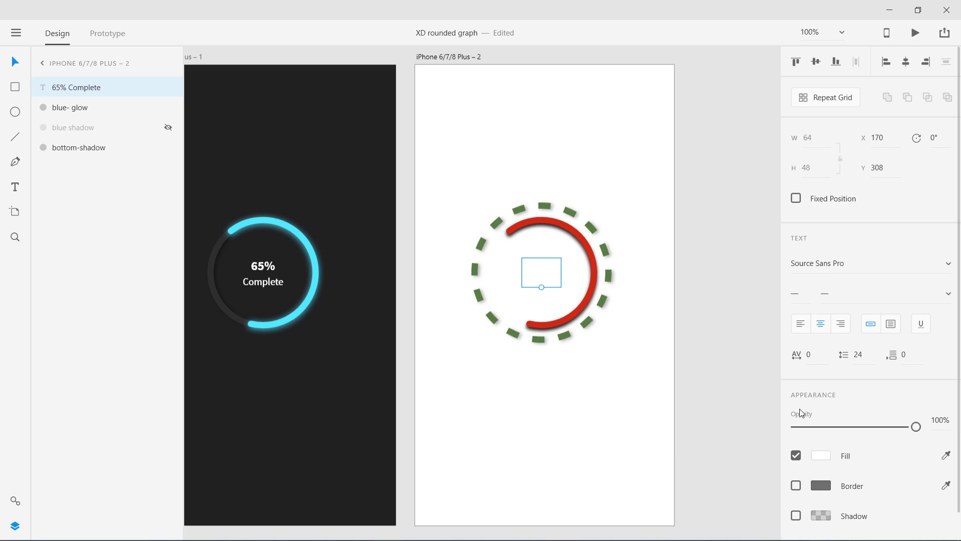
pyautogui.click(821, 455)
pyautogui.moveTo(665, 431); pyautogui.dragTo(613, 491)
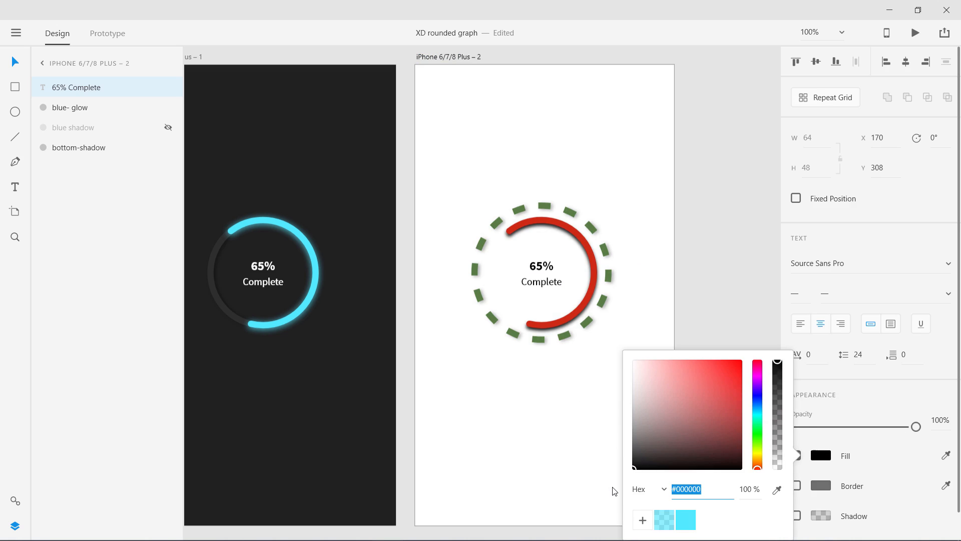
pyautogui.moveTo(647, 429); pyautogui.dragTo(615, 445)
pyautogui.click(561, 410)
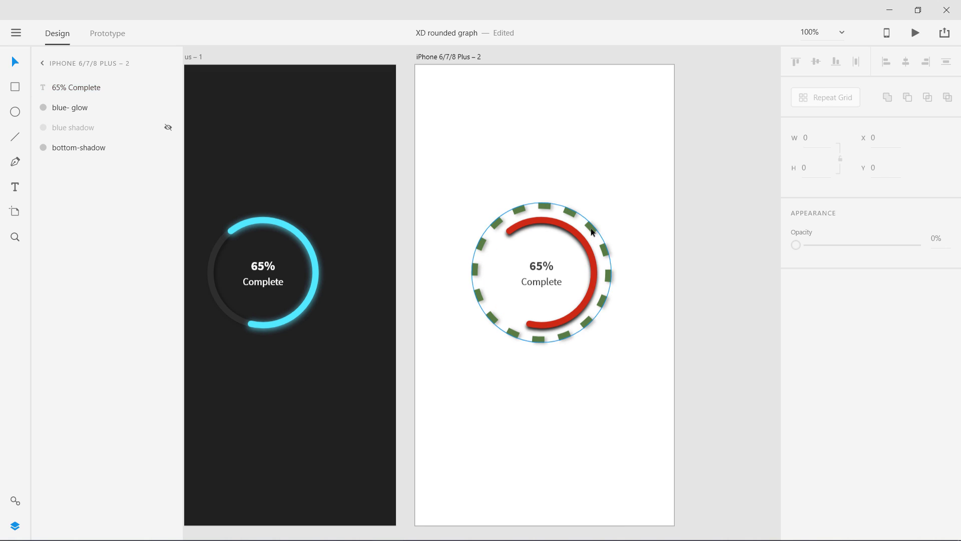
# - Shift the arc's border to a lighter, brighter red, #FA3F3F
pyautogui.click(576, 230)
pyautogui.click(821, 331)
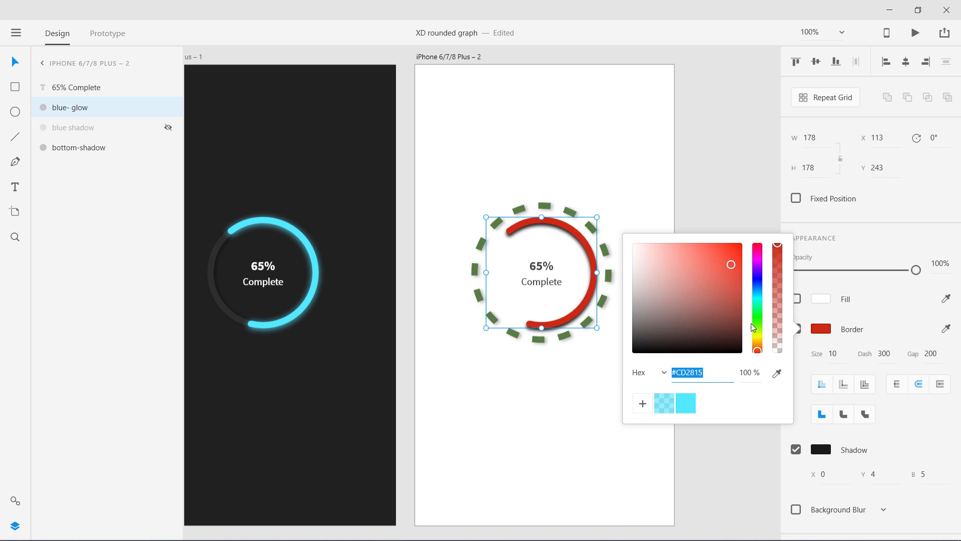
pyautogui.moveTo(760, 352)
pyautogui.mouseDown()
pyautogui.moveTo(757, 242)
pyautogui.moveTo(703, 246)
pyautogui.moveTo(715, 245)
pyautogui.mouseUp()
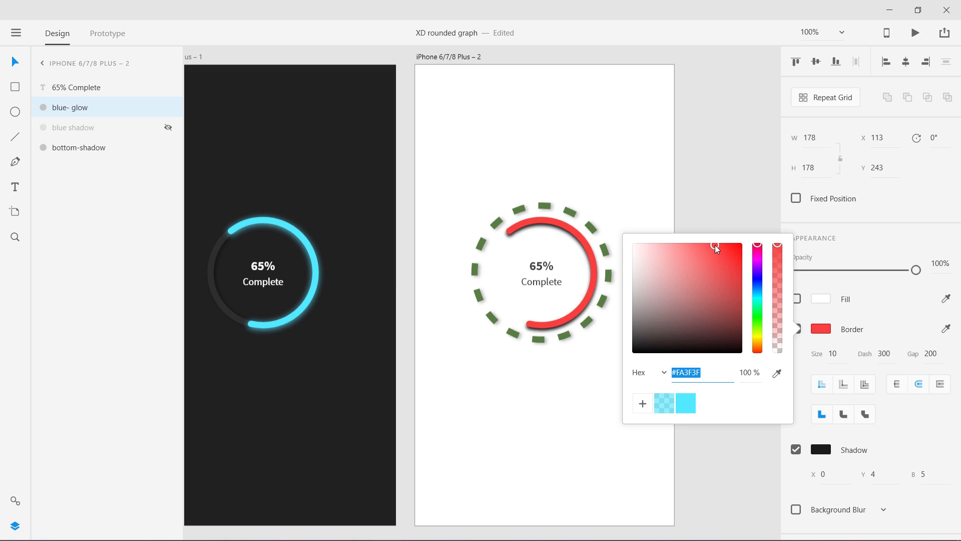
# - Recolor the red arc's shadow to muted red #AE4D4D
pyautogui.click(818, 450)
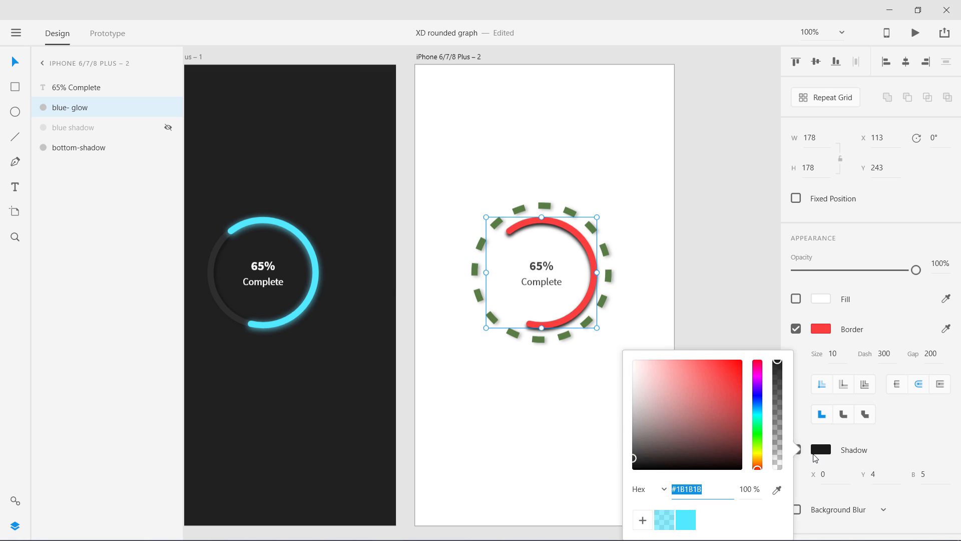
pyautogui.moveTo(659, 402)
pyautogui.mouseDown()
pyautogui.moveTo(692, 380)
pyautogui.moveTo(703, 391)
pyautogui.moveTo(693, 394)
pyautogui.mouseUp()
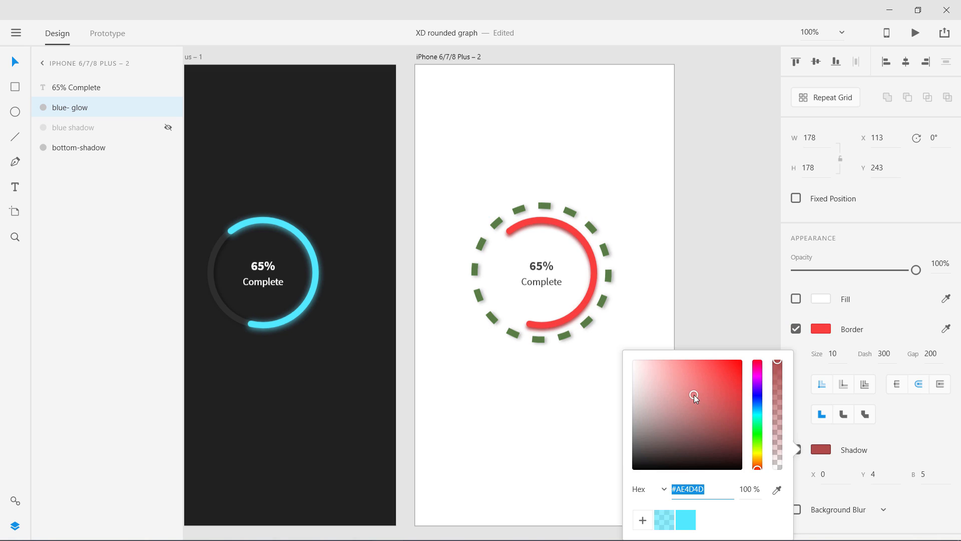
pyautogui.click(538, 422)
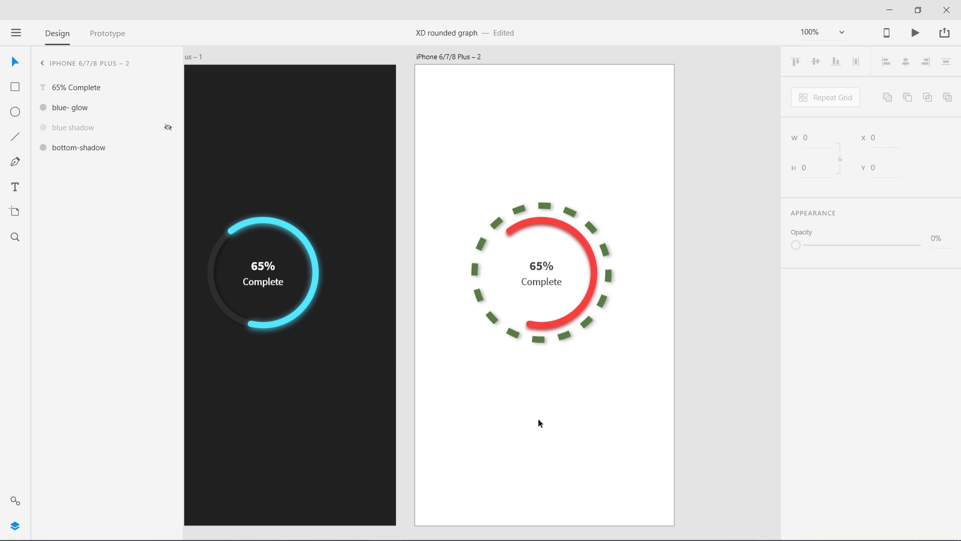
# - Recolor the dashed outer ring's border to teal green #159971 at 100% opacity
pyautogui.click(589, 230)
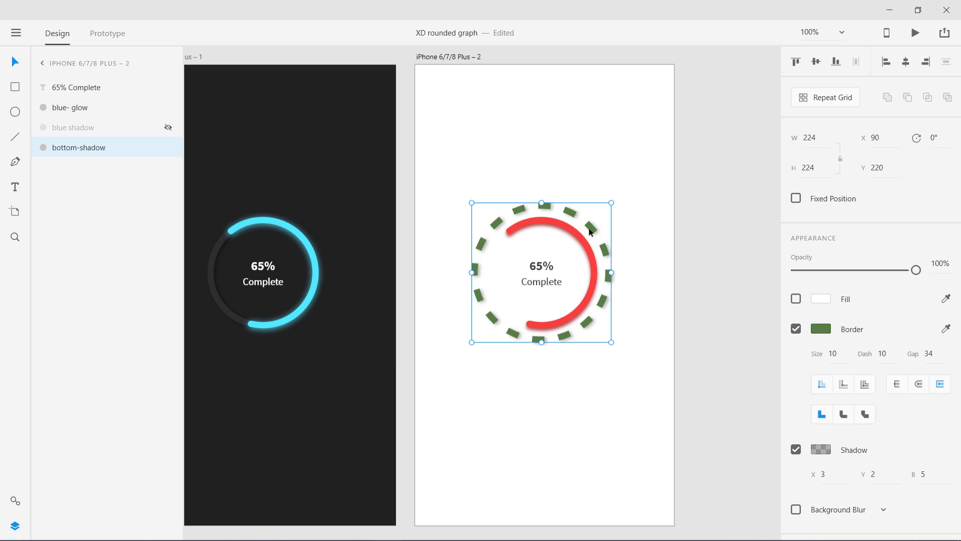
pyautogui.click(819, 330)
pyautogui.moveTo(722, 301)
pyautogui.mouseDown()
pyautogui.moveTo(726, 283)
pyautogui.moveTo(736, 284)
pyautogui.moveTo(727, 286)
pyautogui.mouseUp()
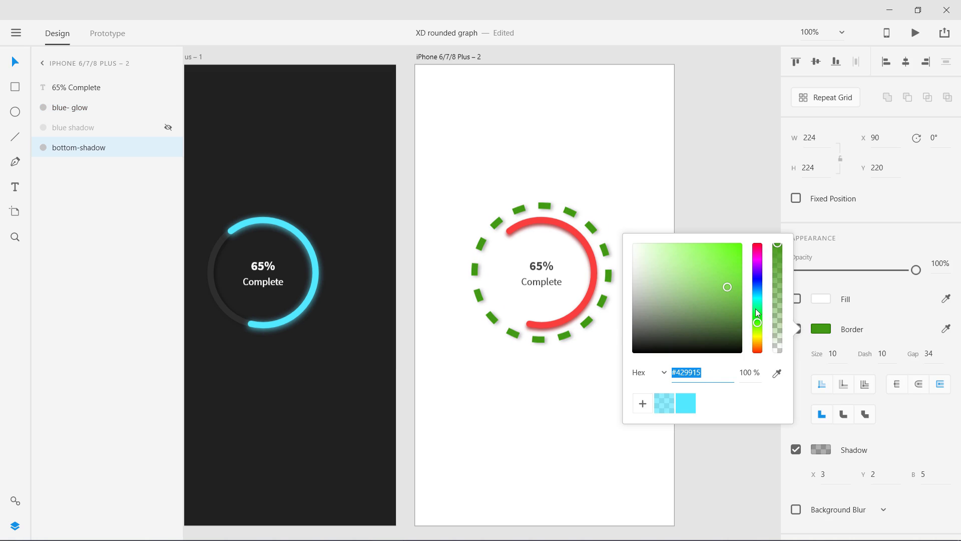
pyautogui.click(777, 252)
pyautogui.moveTo(780, 263); pyautogui.dragTo(777, 243)
pyautogui.moveTo(759, 318); pyautogui.dragTo(758, 301)
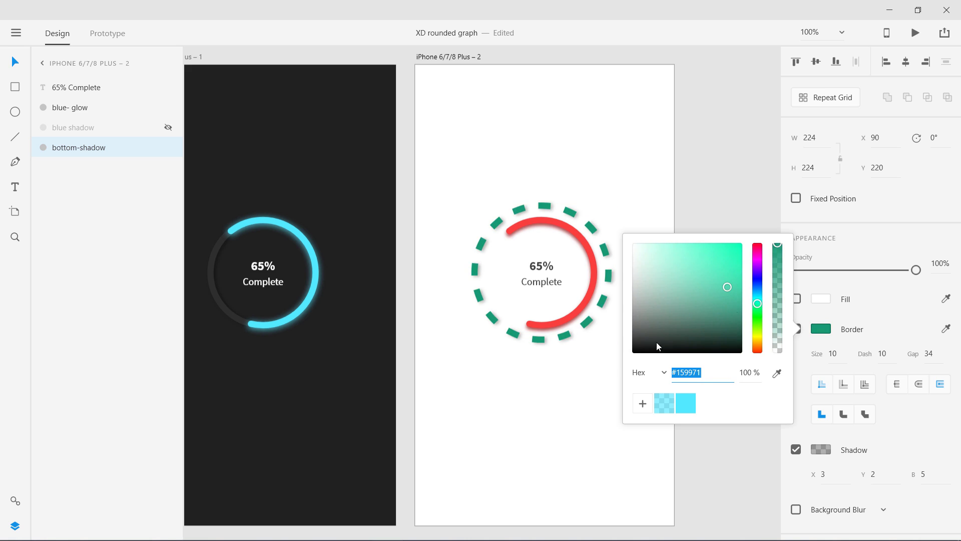
pyautogui.click(589, 359)
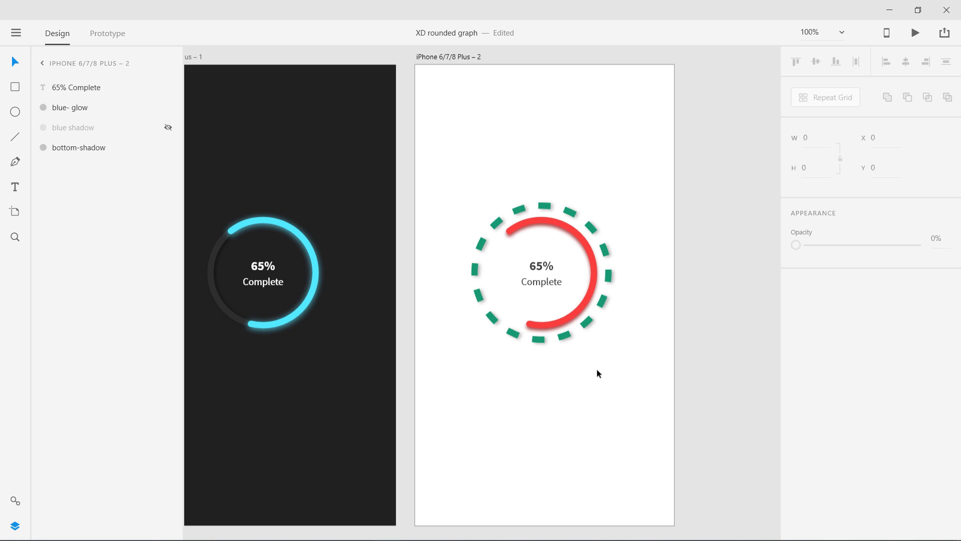
# - Soften the arc's border color to light red #FA5353
pyautogui.click(591, 278)
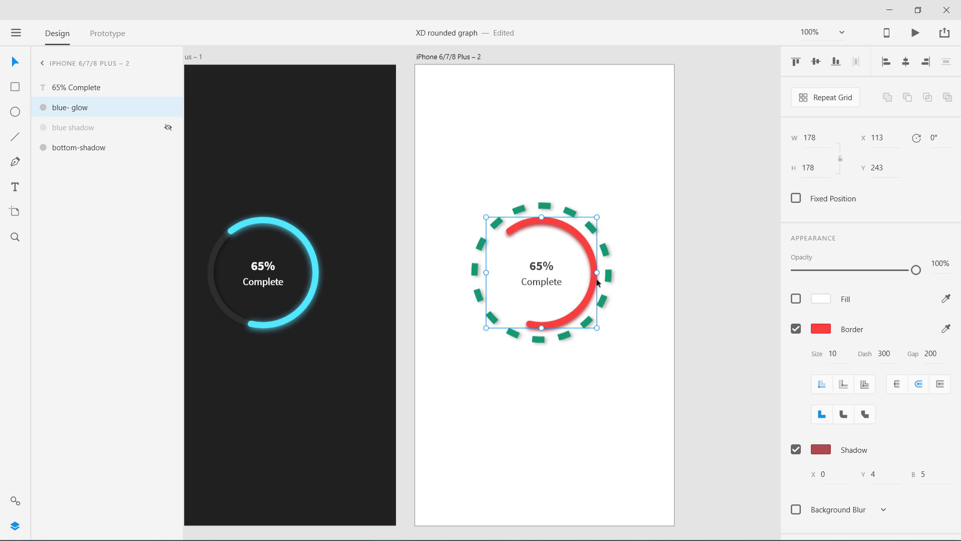
pyautogui.click(820, 330)
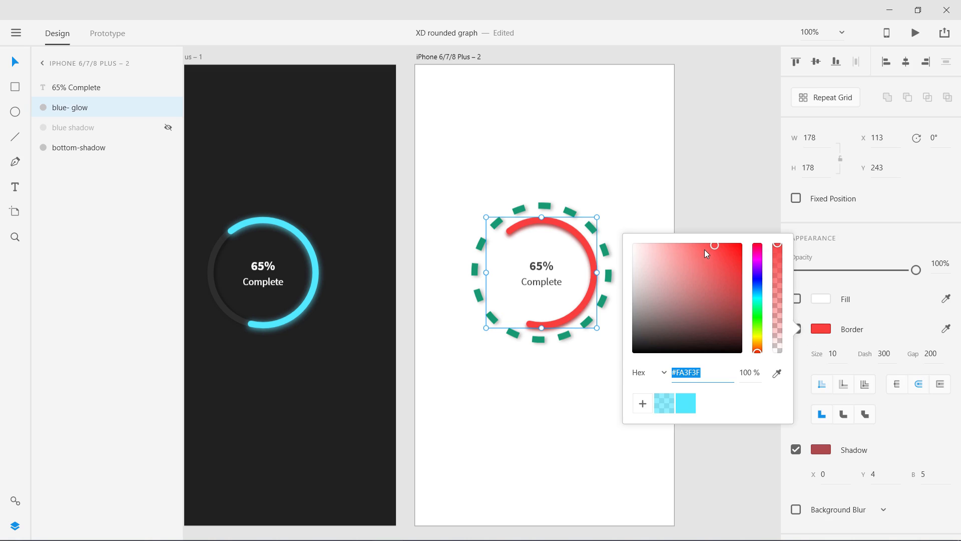
pyautogui.moveTo(710, 245); pyautogui.dragTo(705, 245)
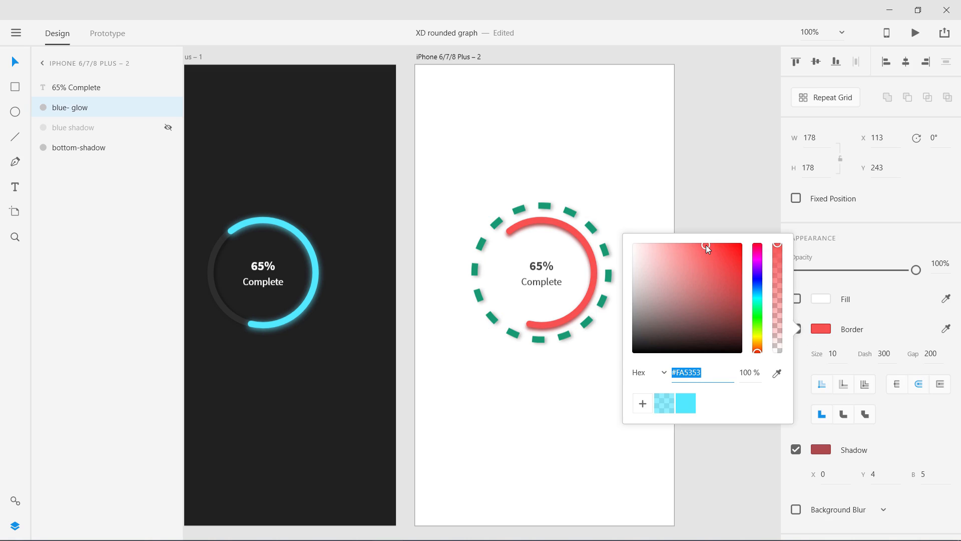
pyautogui.click(589, 376)
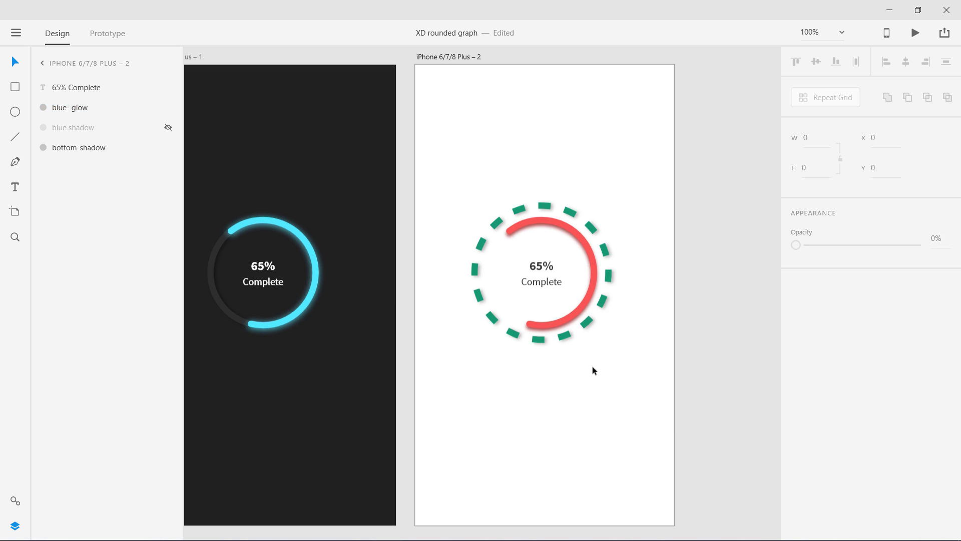
# - Enable a fill on the red arc's circle and color it very pale pink, #F9F4F4
pyautogui.click(585, 316)
pyautogui.click(795, 299)
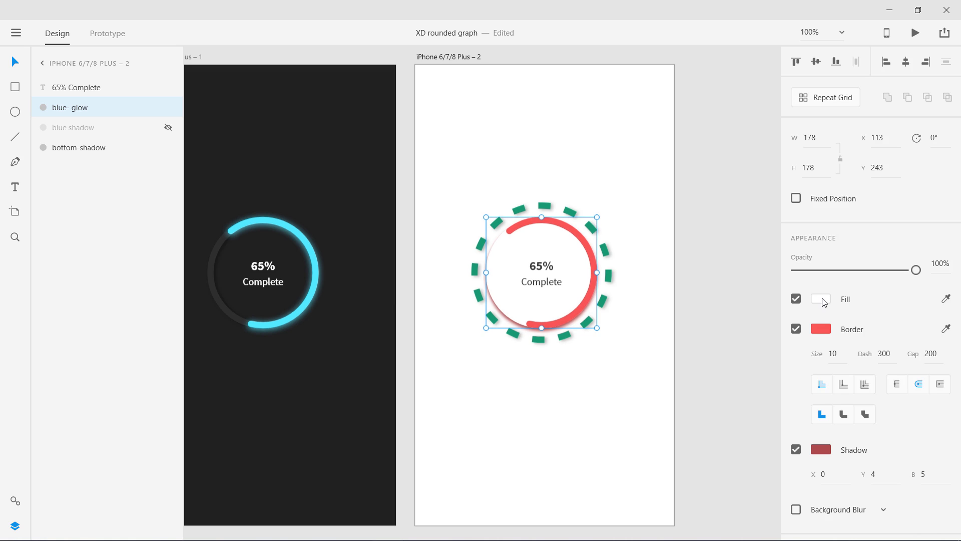
pyautogui.click(823, 300)
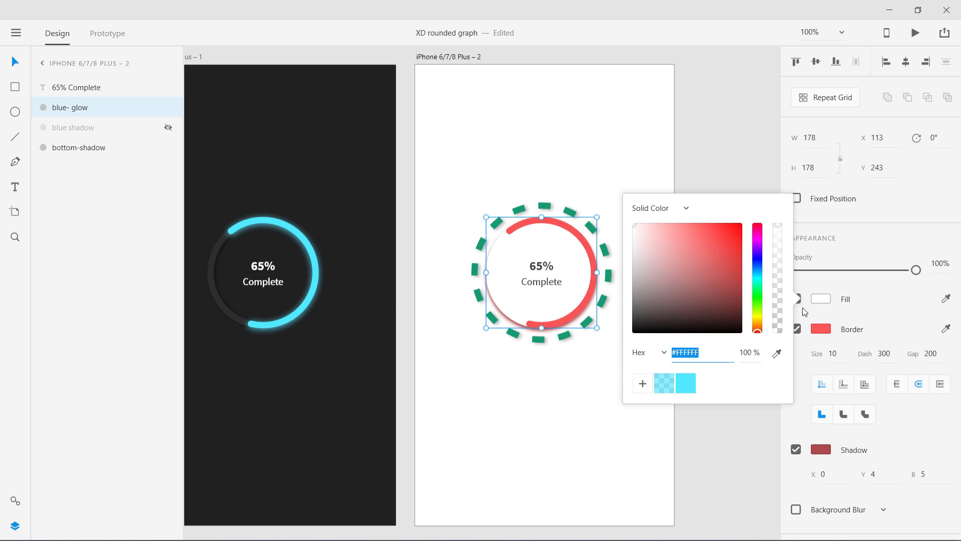
pyautogui.moveTo(643, 233); pyautogui.dragTo(636, 229)
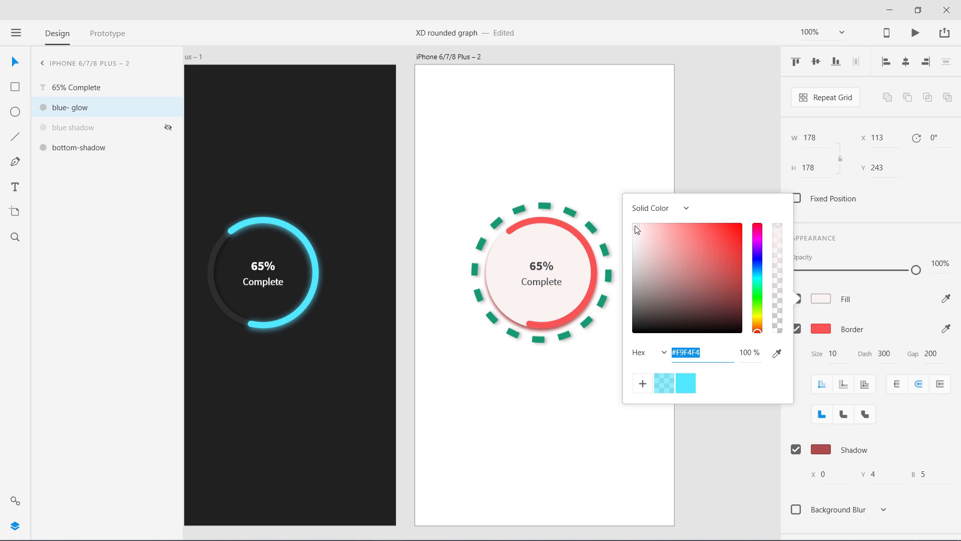
pyautogui.click(592, 374)
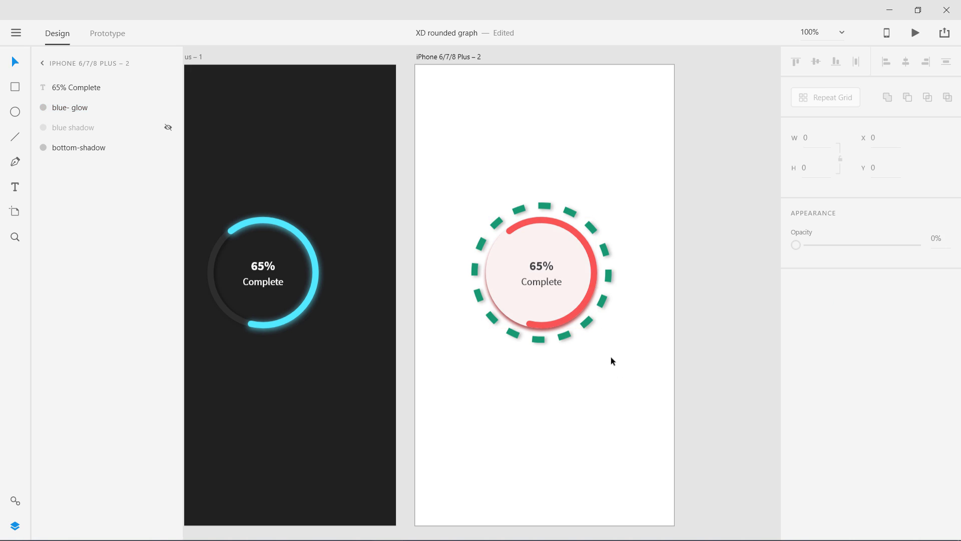
# - Try an outer stroke on the red arc and settle on center stroke alignment
pyautogui.click(563, 300)
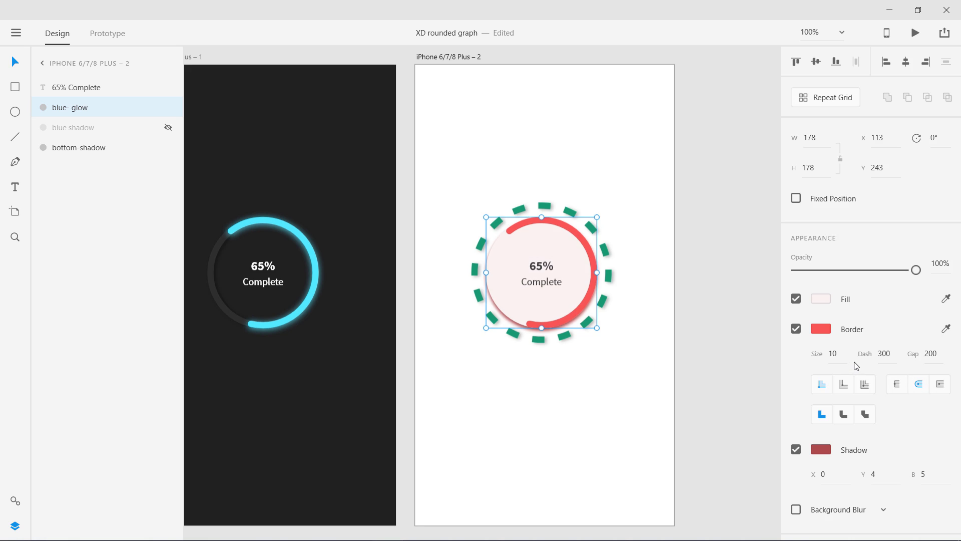
pyautogui.click(846, 385)
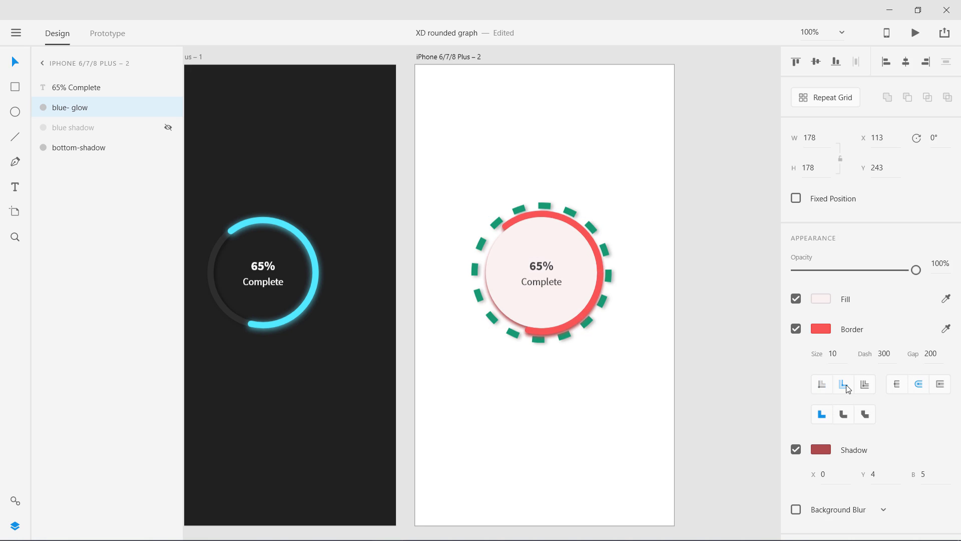
pyautogui.click(866, 386)
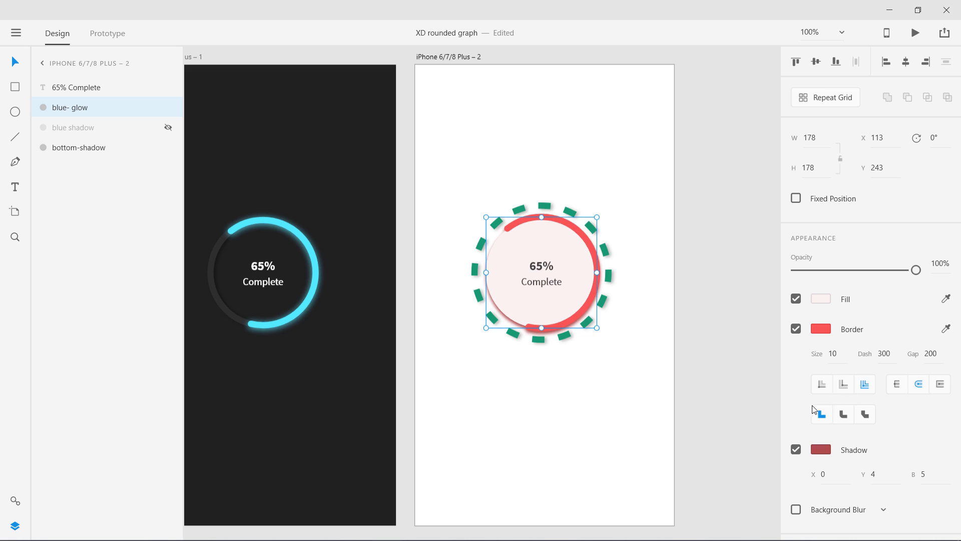
pyautogui.click(559, 360)
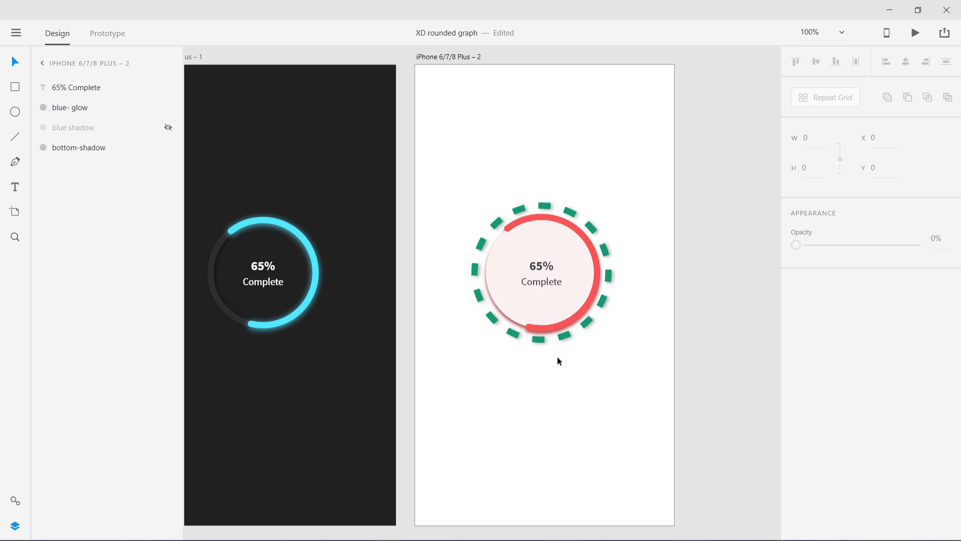
# - Soften the red arc's shadow by lowering its color opacity to 58% and setting its Y offset to 2
pyautogui.click(533, 308)
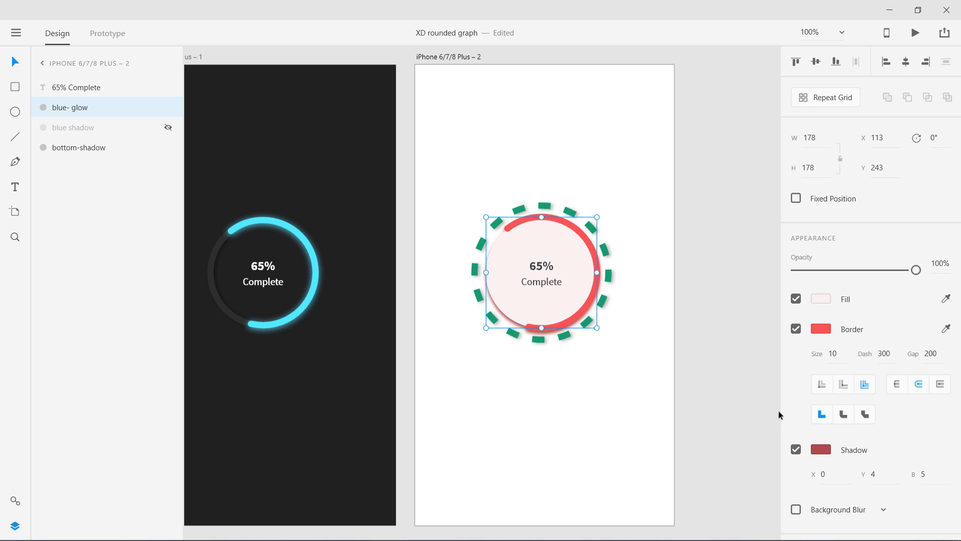
pyautogui.click(820, 449)
pyautogui.click(776, 368)
pyautogui.moveTo(778, 369); pyautogui.dragTo(779, 408)
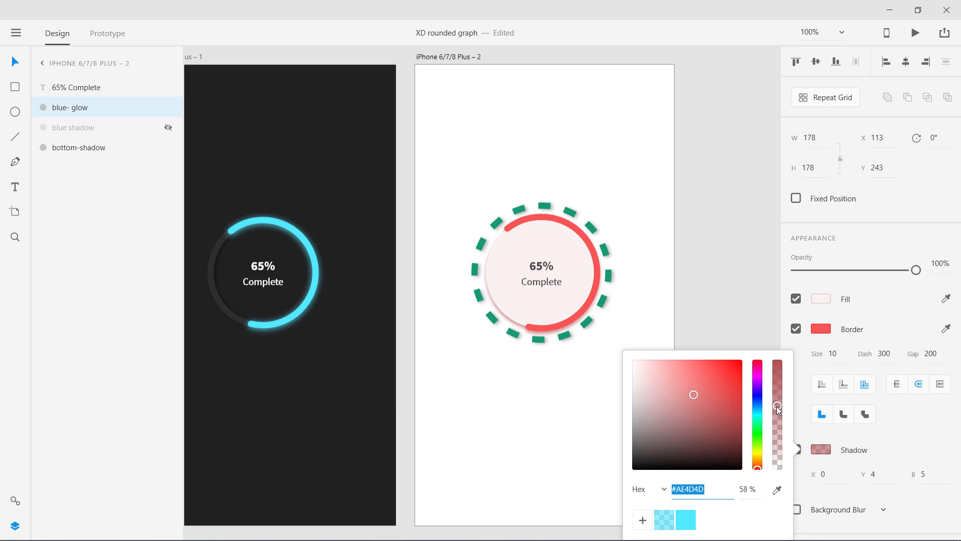
pyautogui.click(877, 481)
pyautogui.click(875, 480)
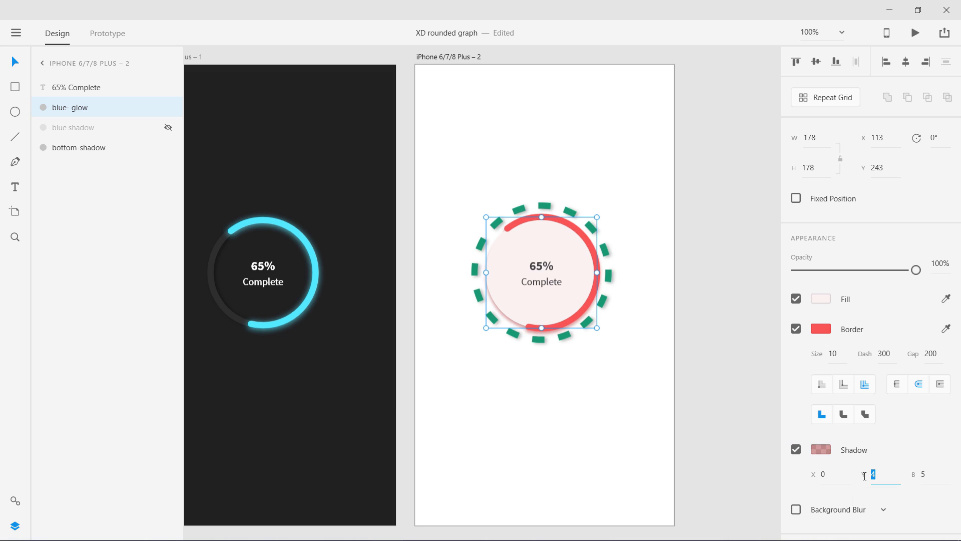
pyautogui.write('2')
pyautogui.press('Return')
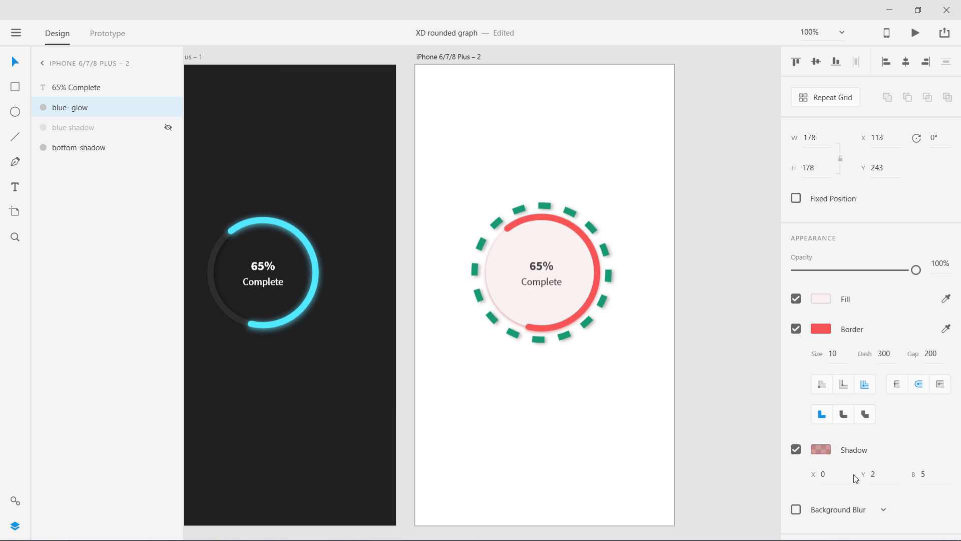
pyautogui.click(517, 391)
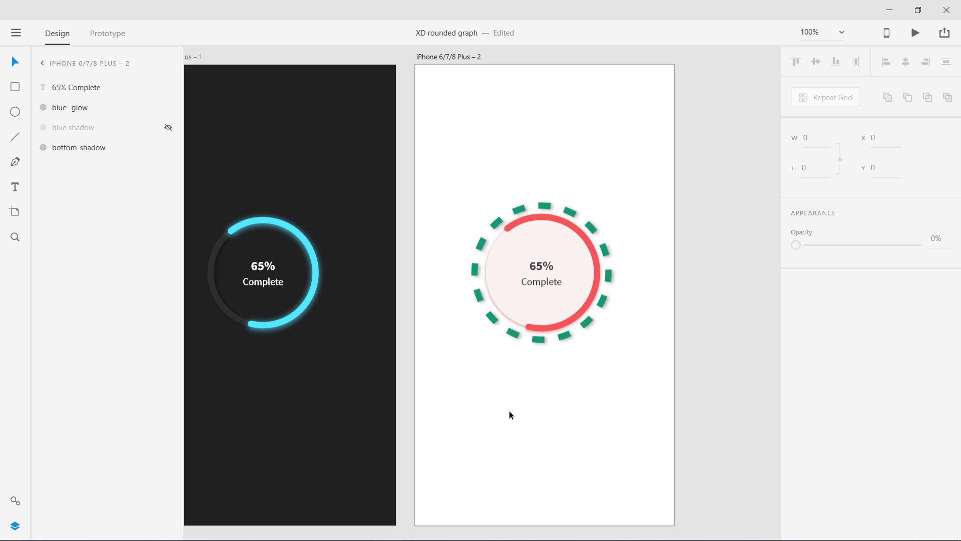
# - Nudge the "65% Complete" text slightly sideways to center it inside the red ring
pyautogui.click(516, 308)
pyautogui.click(507, 379)
pyautogui.click(541, 281)
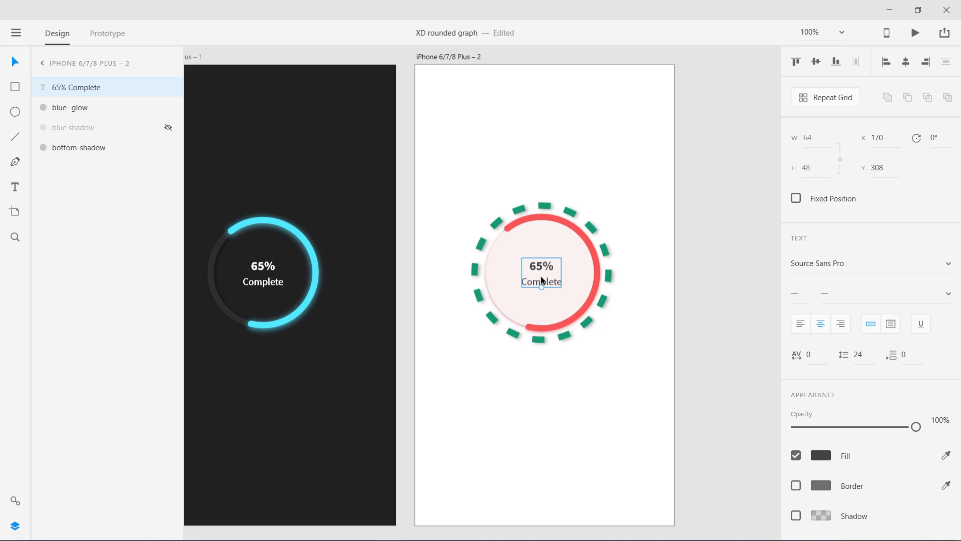
pyautogui.moveTo(543, 273); pyautogui.dragTo(541, 272)
pyautogui.click(548, 371)
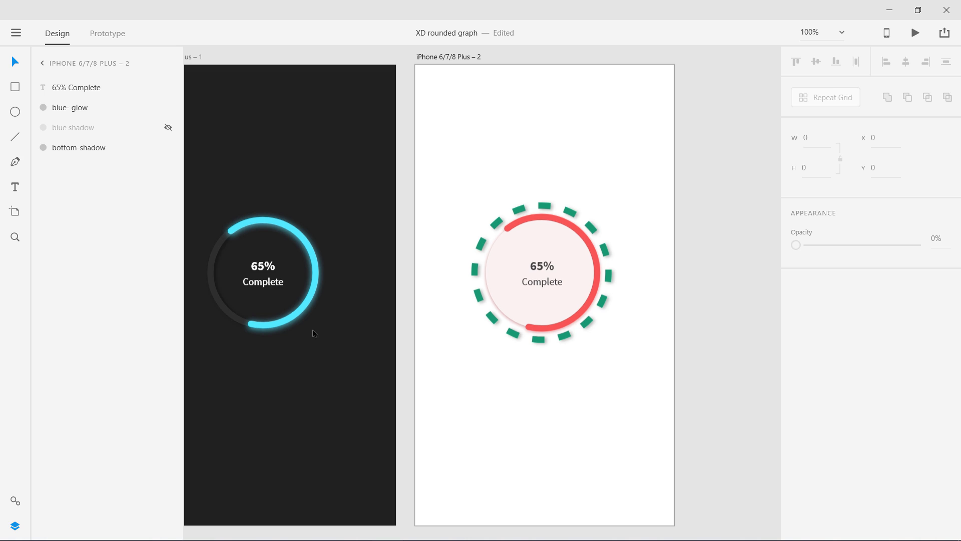
# - Examine the stroke and shadow settings of the dark blue arc in the Circular Graph Light artboard's 60% graph
pyautogui.hscroll(-20, 288, 353)
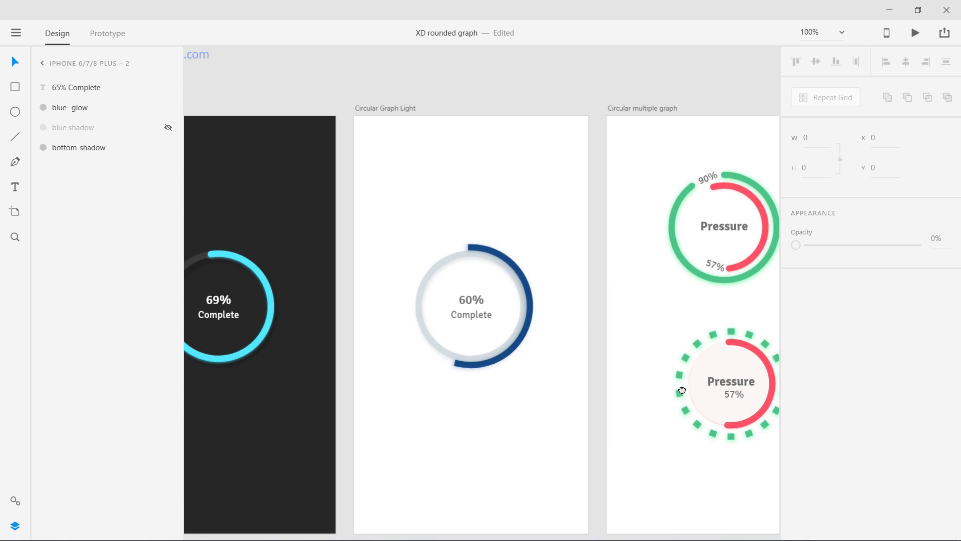
pyautogui.click(418, 302)
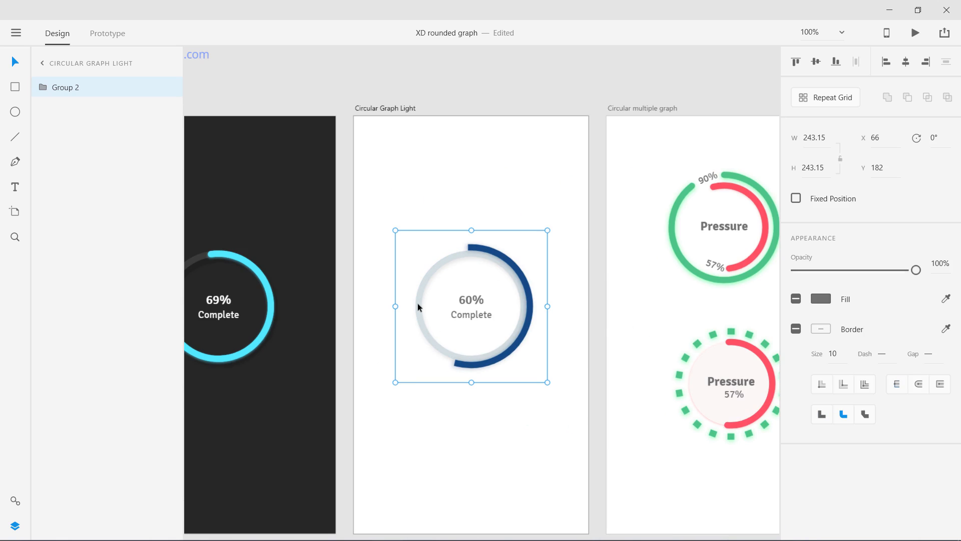
pyautogui.doubleClick(511, 268)
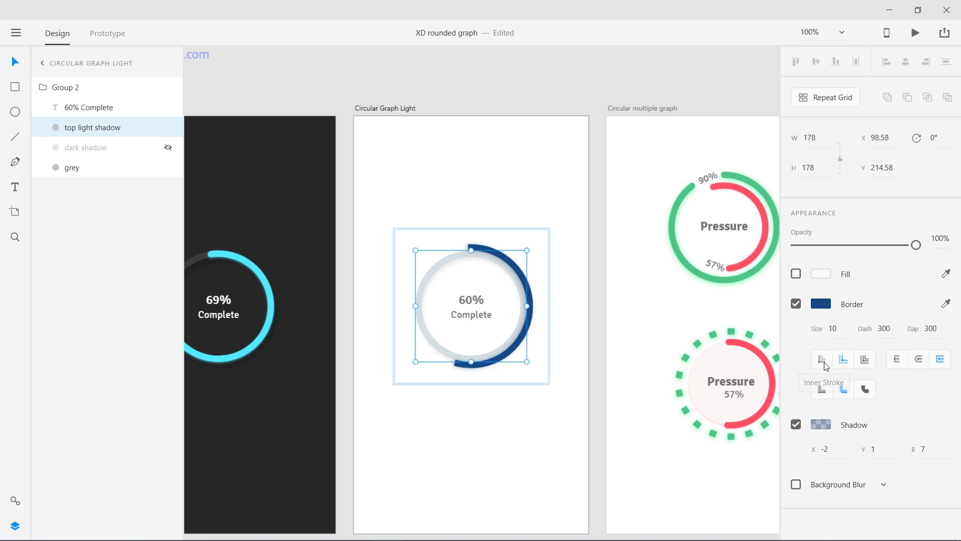
pyautogui.moveTo(707, 457); pyautogui.dragTo(202, 424)
pyautogui.moveTo(545, 419); pyautogui.dragTo(198, 375)
pyautogui.moveTo(533, 391); pyautogui.dragTo(213, 397)
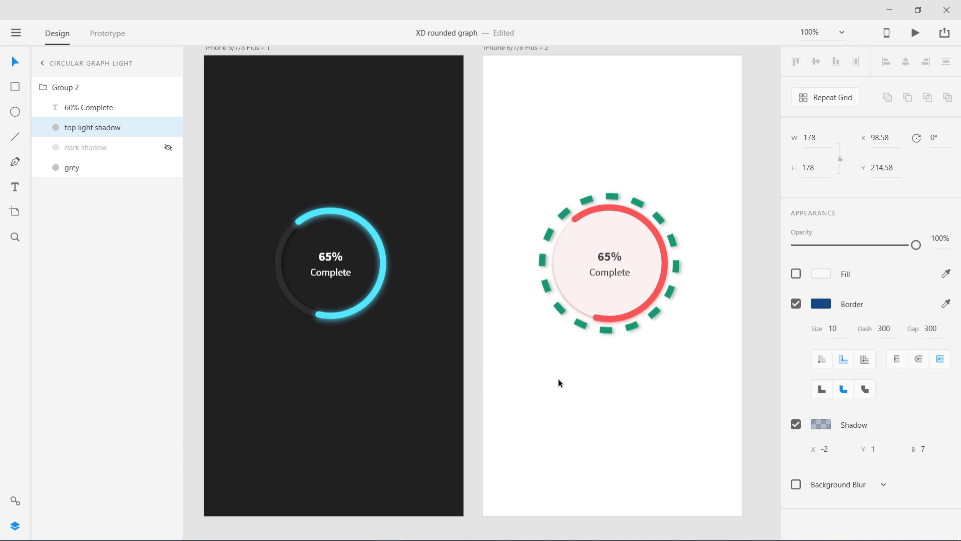
# - Select the lorem ipsum body text on the Android Tablet – 1 artboard
pyautogui.moveTo(377, 386); pyautogui.dragTo(671, 397)
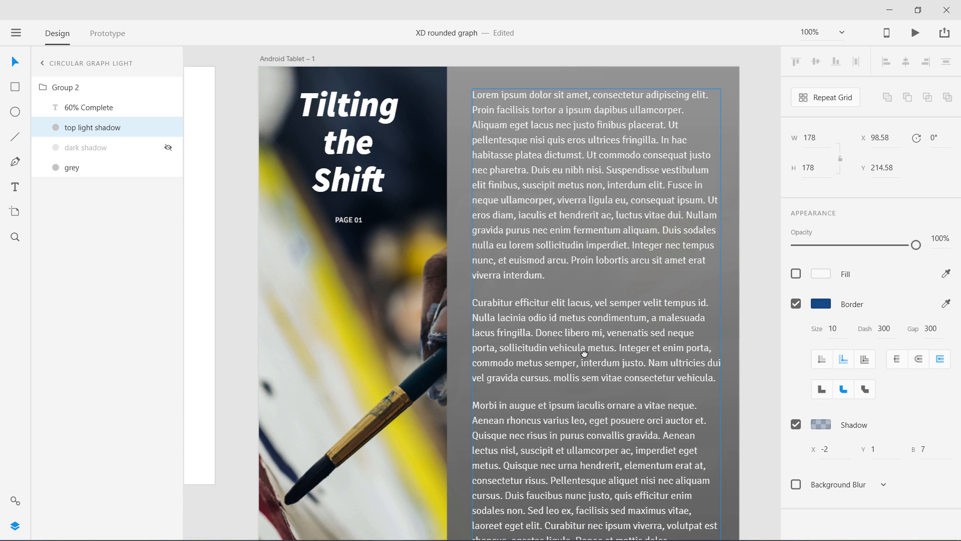
pyautogui.scroll(-2, 584, 353)
pyautogui.click(584, 343)
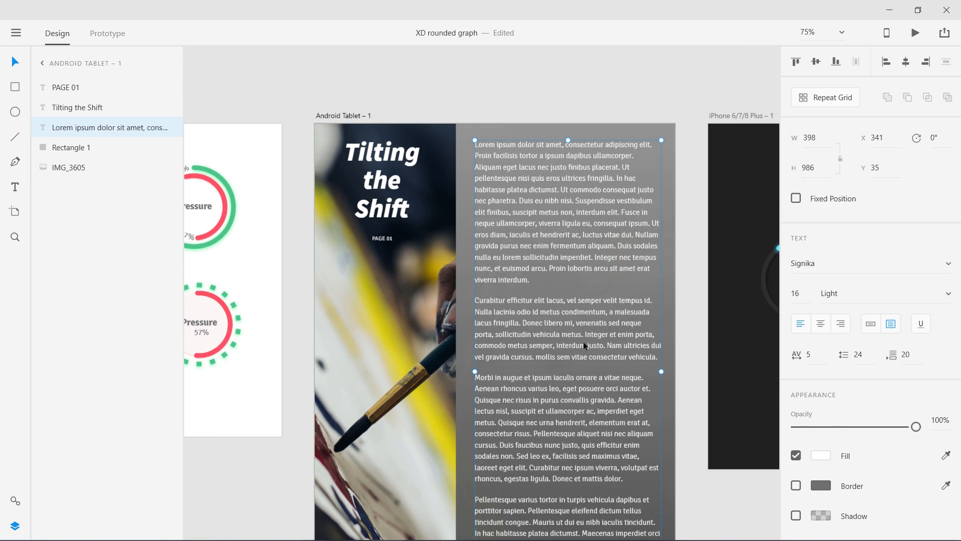
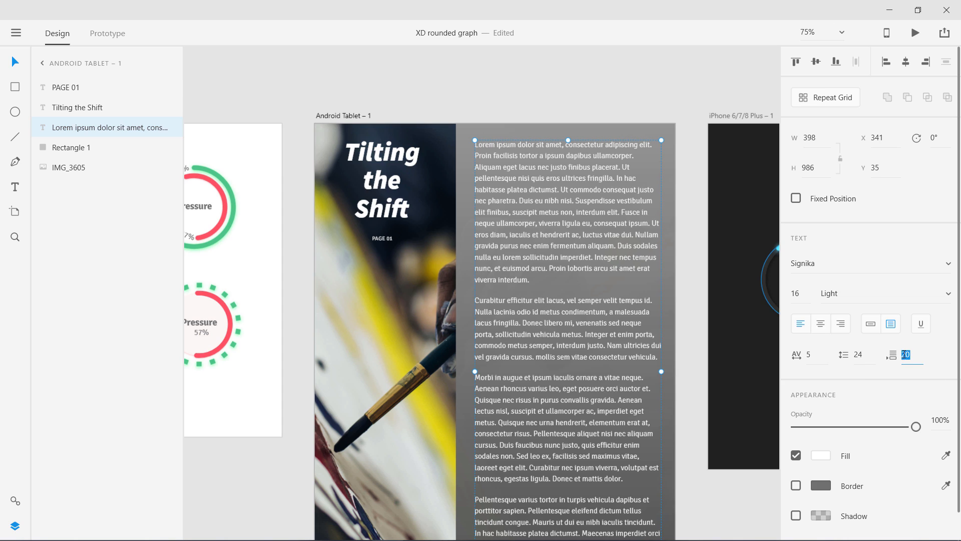
pyautogui.click(909, 354)
pyautogui.moveTo(532, 406); pyautogui.dragTo(530, 272)
pyautogui.hotkey('ctrl', 'z')
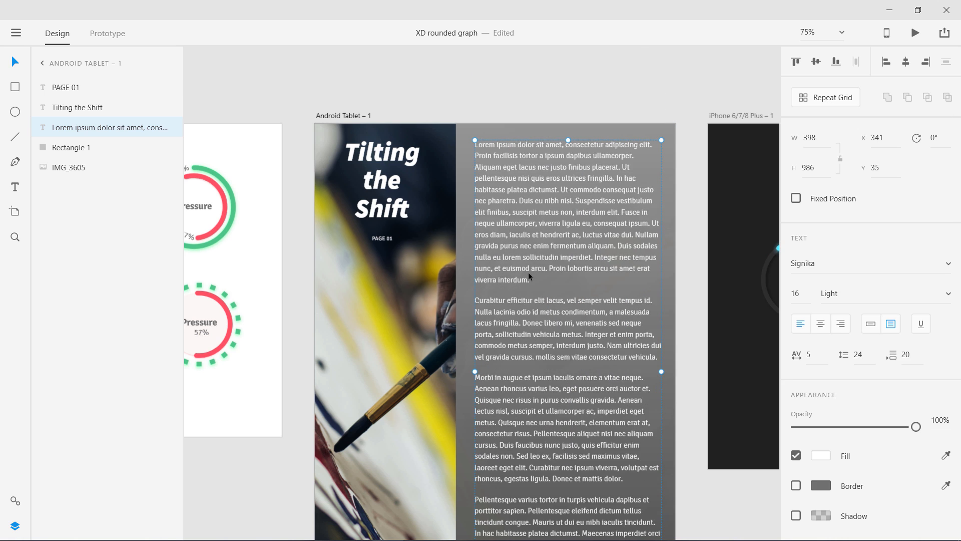
pyautogui.moveTo(415, 239); pyautogui.dragTo(393, 180)
# - Raise the lorem ipsum text's paragraph spacing to 67
pyautogui.click(897, 355)
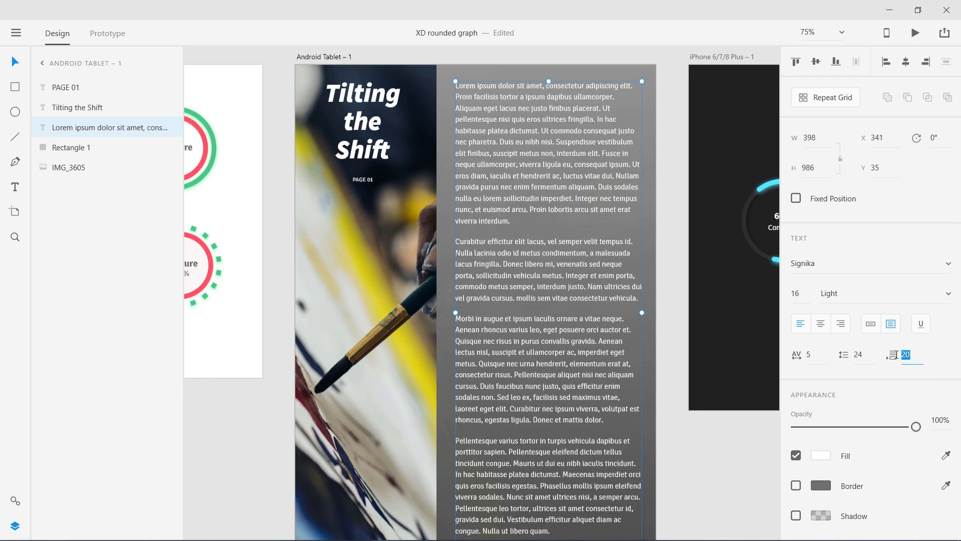
pyautogui.press('Up')
pyautogui.press('Up')
pyautogui.press('Up')
pyautogui.press('Up')
pyautogui.press('Up')
pyautogui.press('Up')
pyautogui.press('Up')
pyautogui.press('Up')
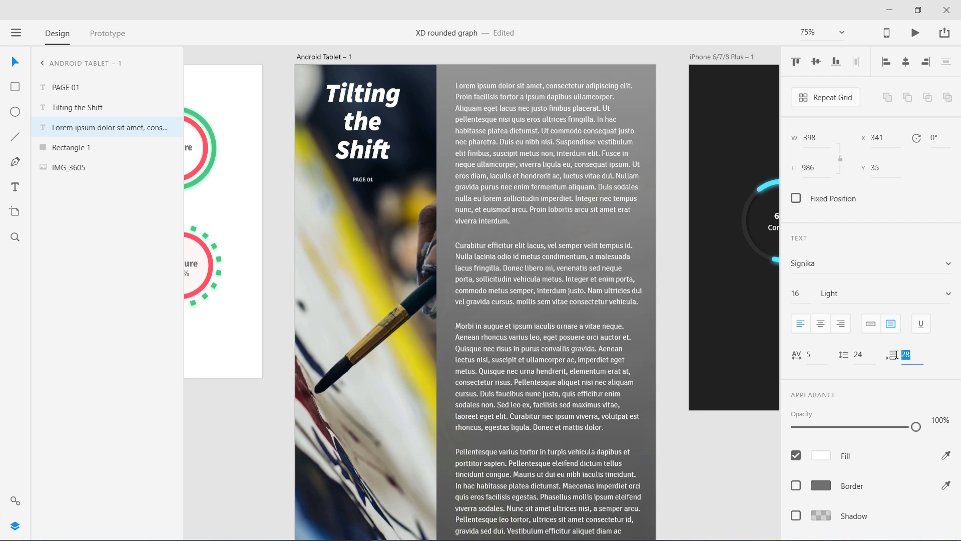
pyautogui.press('Up')
pyautogui.press('Up')
pyautogui.press('Up')
pyautogui.press('Up')
pyautogui.press('Up')
pyautogui.press('Up')
pyautogui.press('Up')
pyautogui.press('Up')
pyautogui.press('Up')
pyautogui.press('Up')
pyautogui.press('Up')
pyautogui.press('Up')
pyautogui.press('Up')
pyautogui.press('Up')
pyautogui.press('Up')
pyautogui.press('Up')
pyautogui.press('Up')
pyautogui.press('Up')
pyautogui.press('Up')
pyautogui.press('Up')
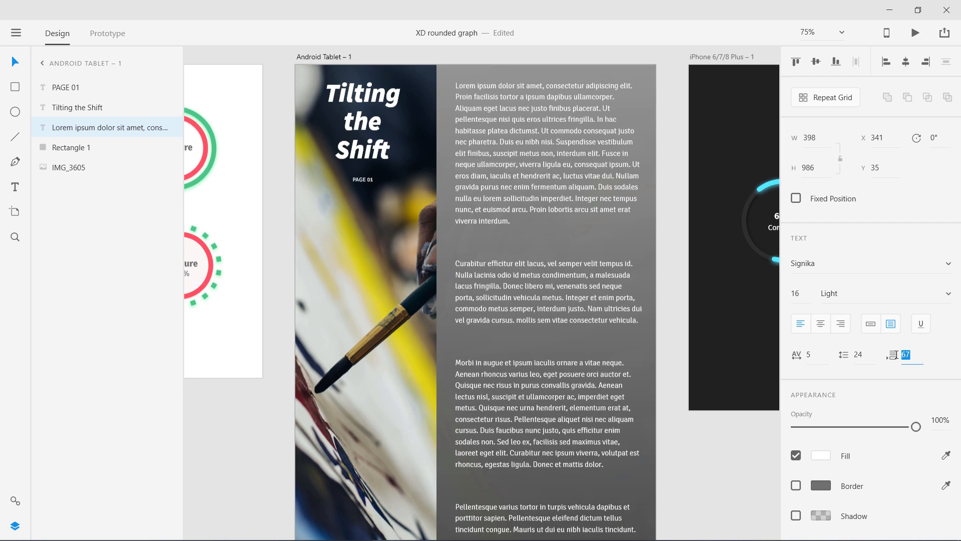
# - Lower the lorem ipsum text's paragraph spacing to 18
pyautogui.press('Down')
pyautogui.press('Down')
pyautogui.press('Down')
pyautogui.press('Down')
pyautogui.press('Down')
pyautogui.press('Down')
pyautogui.press('Down')
pyautogui.press('Down')
pyautogui.press('Down')
pyautogui.press('Down')
pyautogui.press('Down')
pyautogui.press('Down')
pyautogui.press('Down')
pyautogui.press('Down')
pyautogui.press('Down')
pyautogui.press('Down')
pyautogui.press('Down')
pyautogui.press('Down')
pyautogui.press('Down')
pyautogui.press('Down')
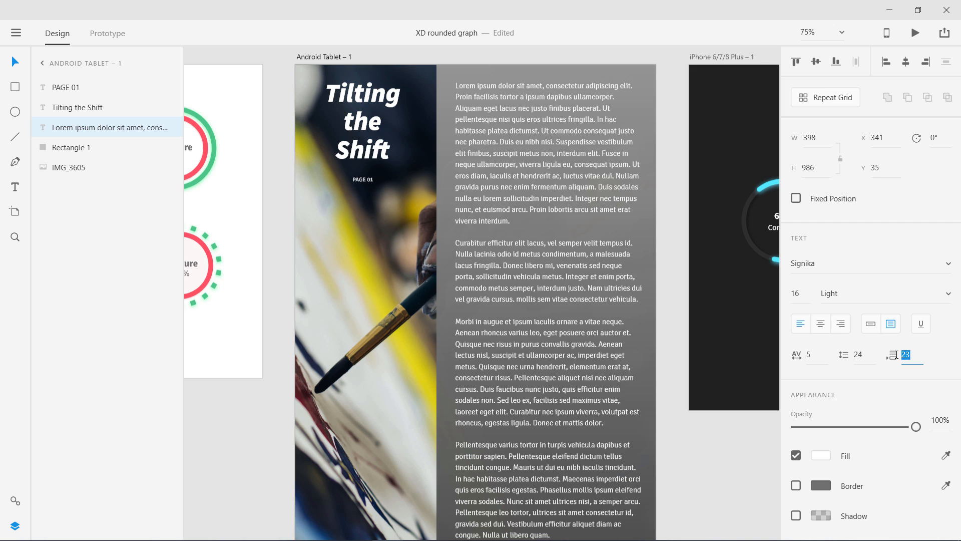
pyautogui.press('Down')
pyautogui.press('Down')
pyautogui.press('Down')
pyautogui.press('Down')
pyautogui.press('Down')
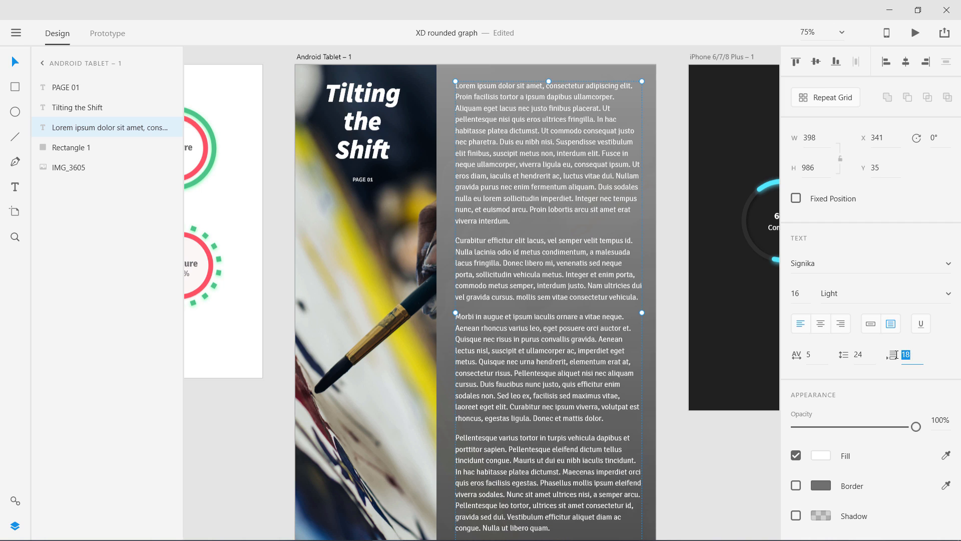
# - Set the lorem ipsum text's paragraph spacing to 24 and compare it with the line spacing
pyautogui.press('Up')
pyautogui.press('Up')
pyautogui.press('Up')
pyautogui.press('Up')
pyautogui.press('Up')
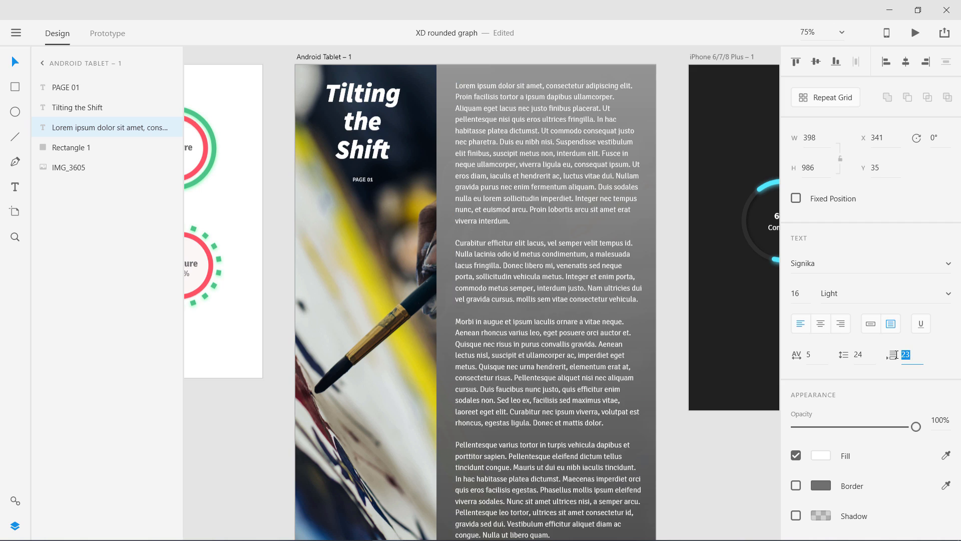
pyautogui.press('Up')
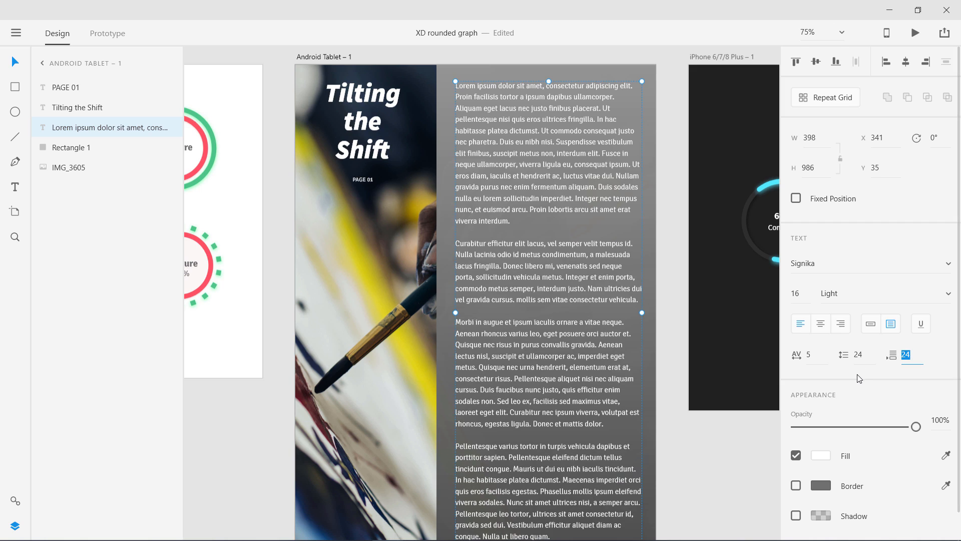
pyautogui.click(862, 360)
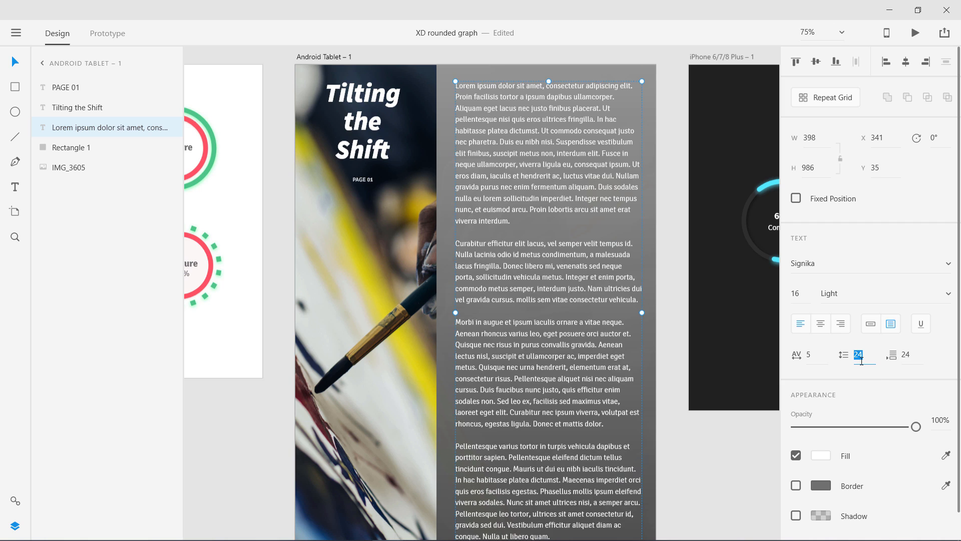
pyautogui.click(908, 356)
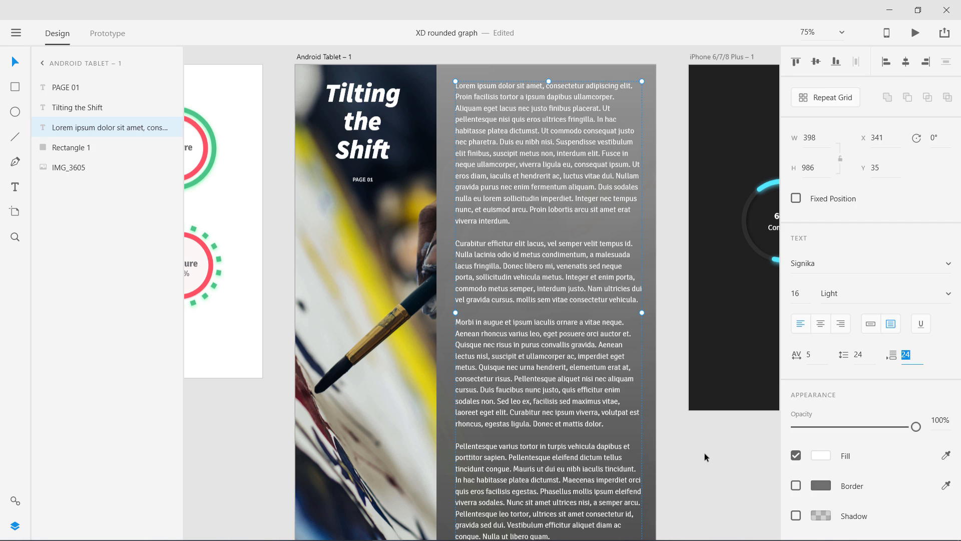
# - Look over all the artboards at 50% zoom, from the circular graph samples to the two iPhone artboards
pyautogui.click(689, 444)
pyautogui.hotkey('ctrl', '-')
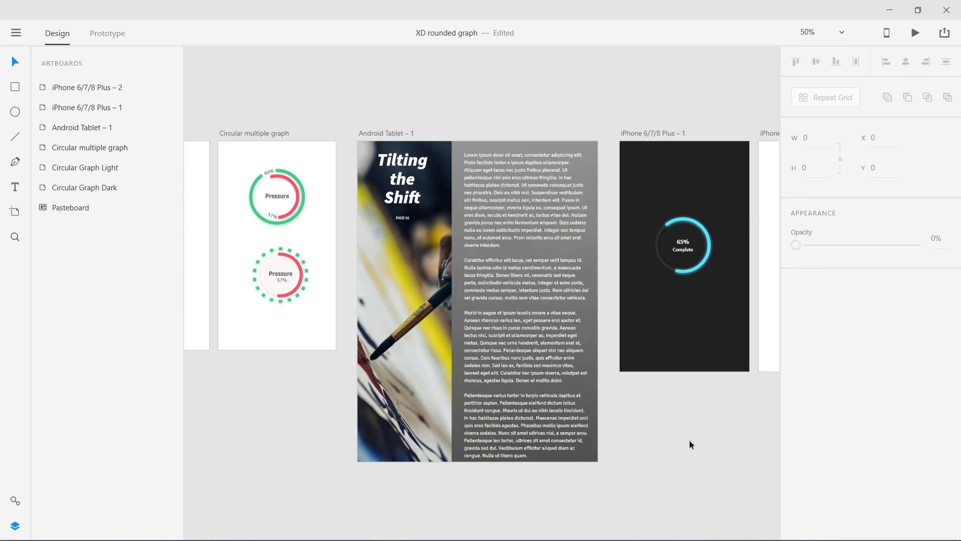
pyautogui.moveTo(660, 438); pyautogui.dragTo(774, 475)
pyautogui.moveTo(349, 437); pyautogui.dragTo(581, 426)
pyautogui.moveTo(510, 422); pyautogui.dragTo(354, 393)
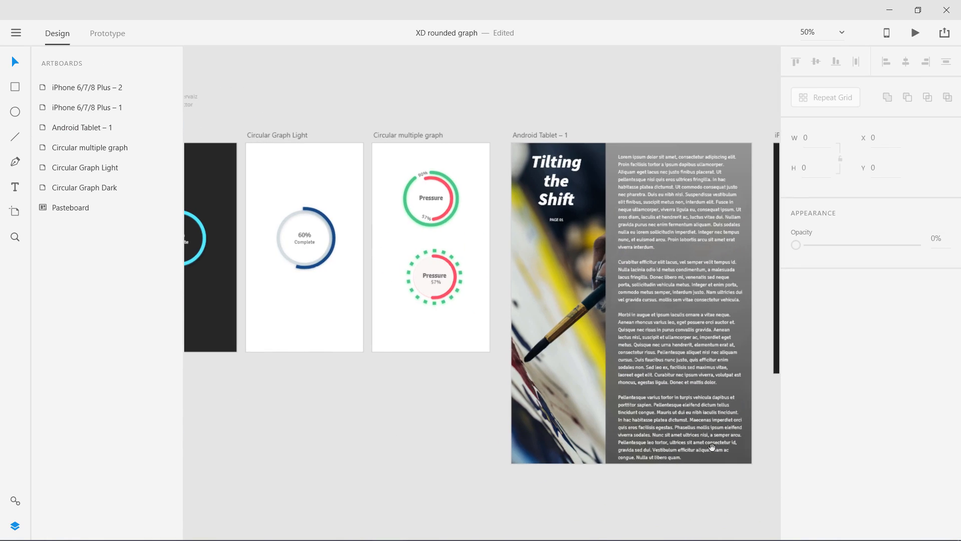
pyautogui.moveTo(682, 449); pyautogui.dragTo(357, 414)
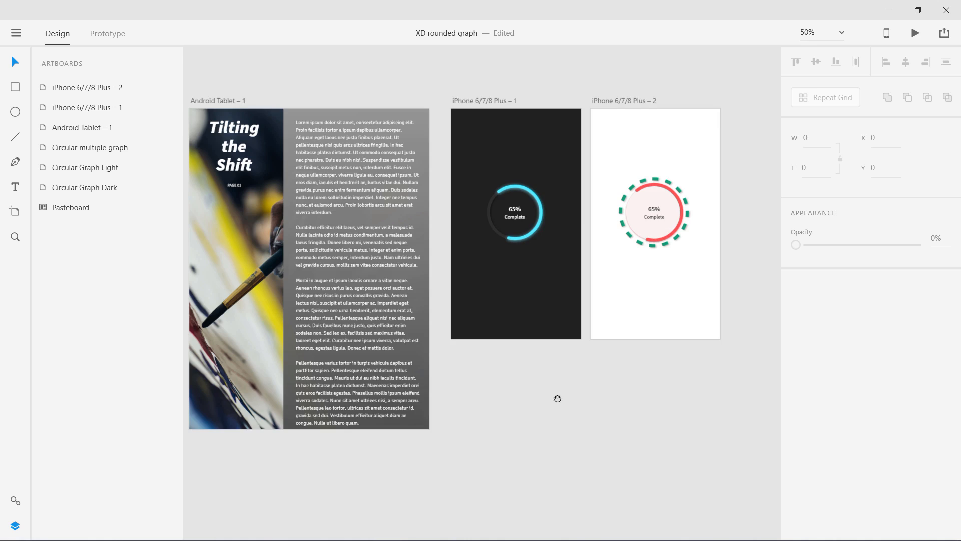
# - Copy the border colour hex #4EC68A from the dashed green ring of the lower Pressure graph on the Circular multiple graph artboard
pyautogui.moveTo(497, 391); pyautogui.dragTo(713, 415)
pyautogui.moveTo(405, 402); pyautogui.dragTo(488, 413)
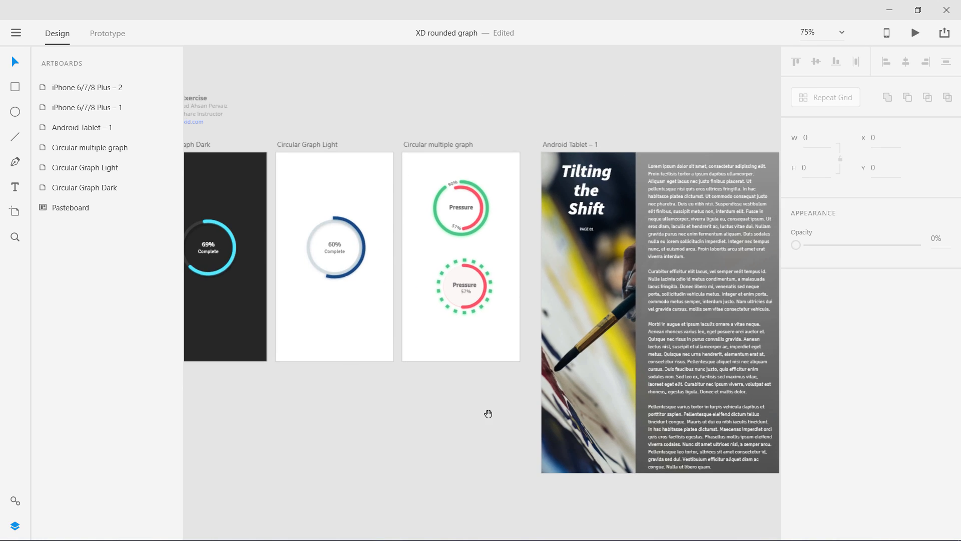
pyautogui.hotkey('ctrl', '1')
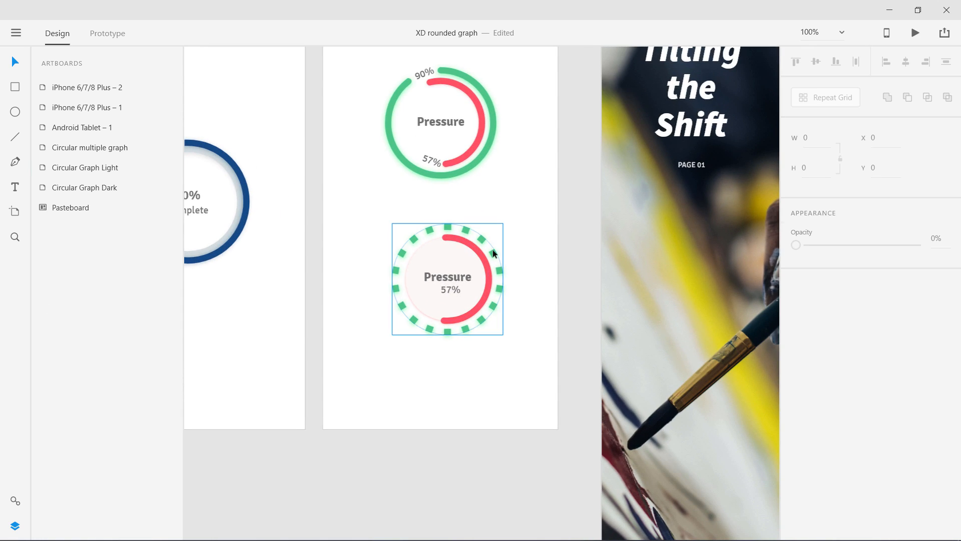
pyautogui.doubleClick(494, 253)
pyautogui.click(821, 305)
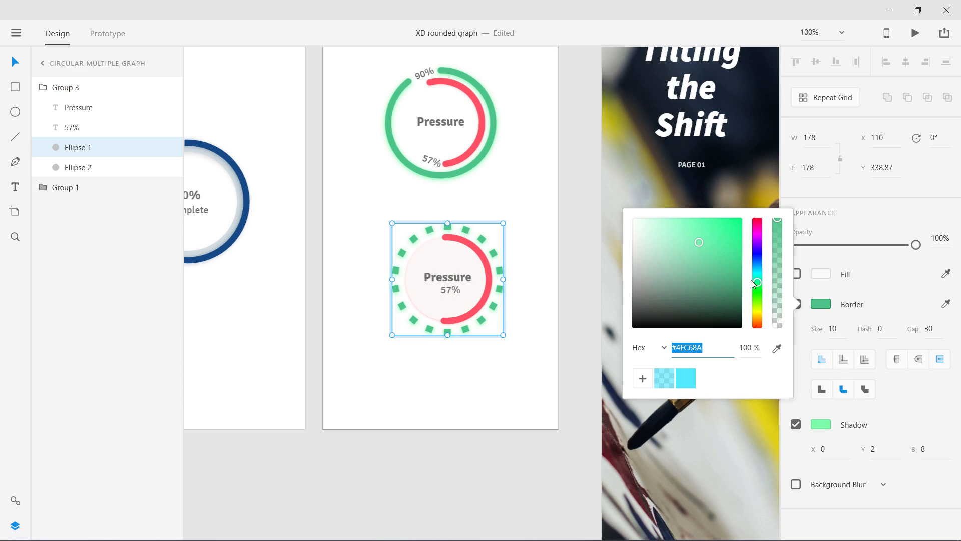
pyautogui.rightClick(698, 353)
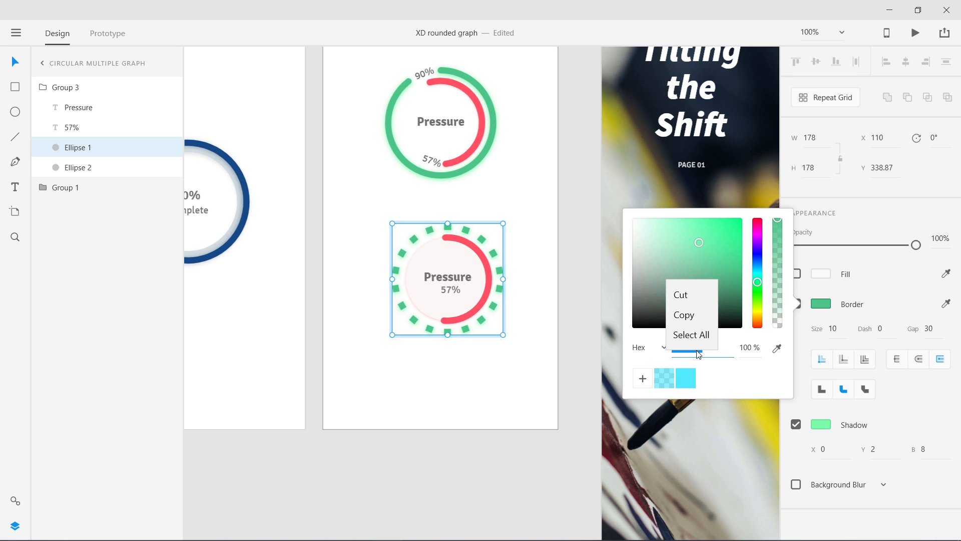
pyautogui.click(690, 318)
pyautogui.click(598, 385)
# - Paste the copied hex #4EC68A as the border colour of the dashed ring on the iPhone 6/7/8 Plus – 2 artboard
pyautogui.hscroll(15, 544, 472)
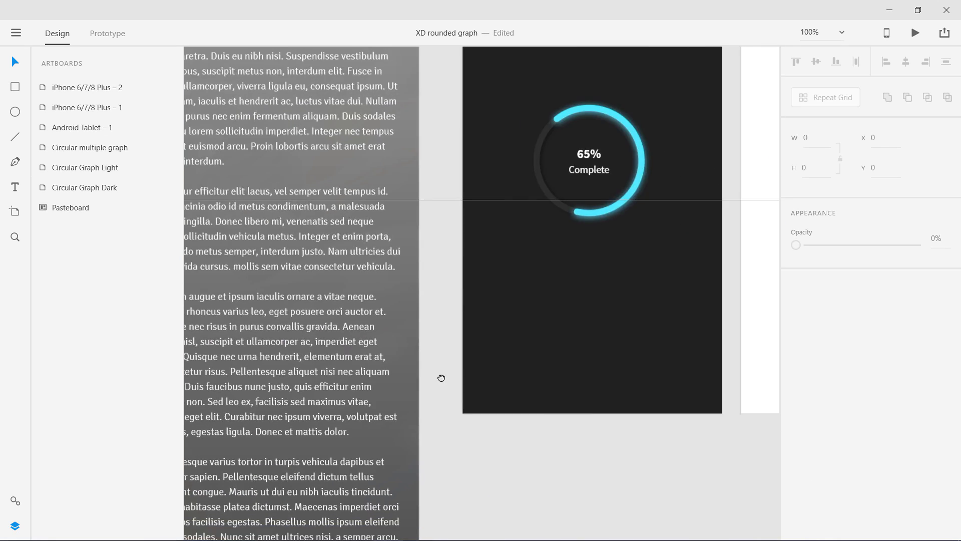
pyautogui.moveTo(694, 398); pyautogui.dragTo(425, 412)
pyautogui.moveTo(481, 332); pyautogui.dragTo(419, 422)
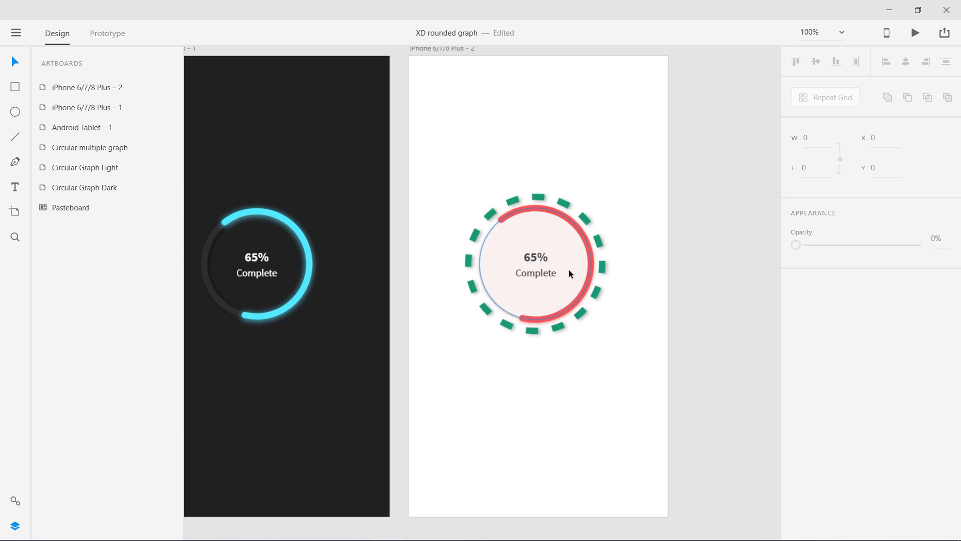
pyautogui.click(585, 222)
pyautogui.click(821, 328)
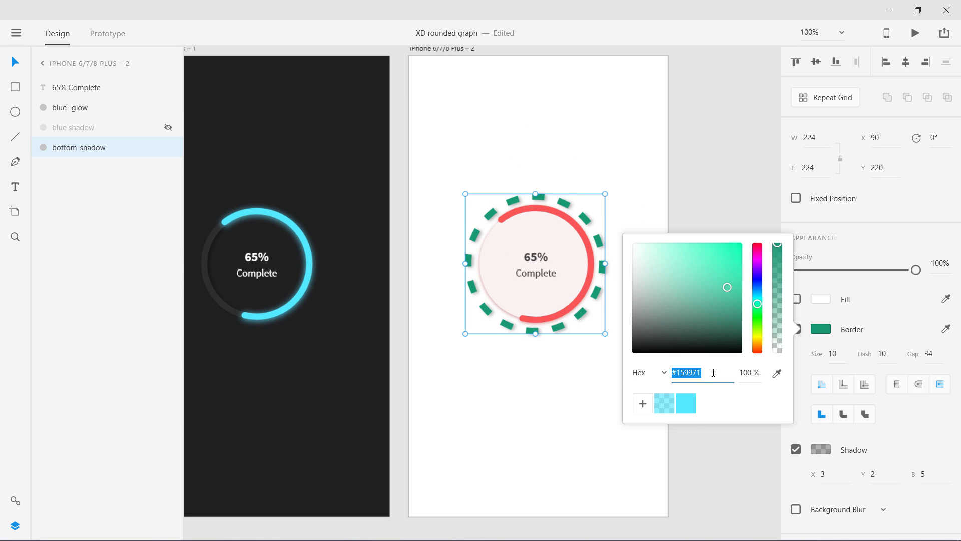
pyautogui.hotkey('ctrl', 'v')
pyautogui.click(693, 428)
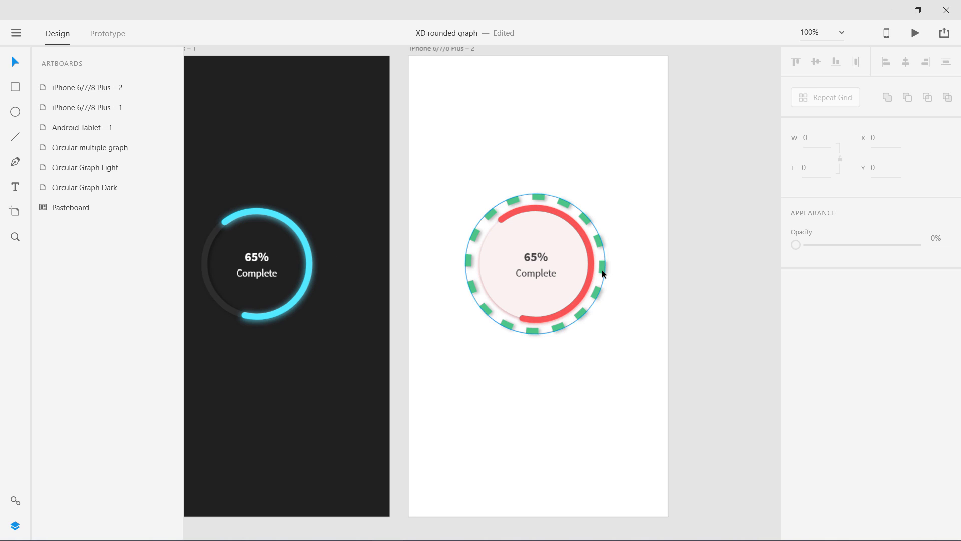
pyautogui.click(598, 363)
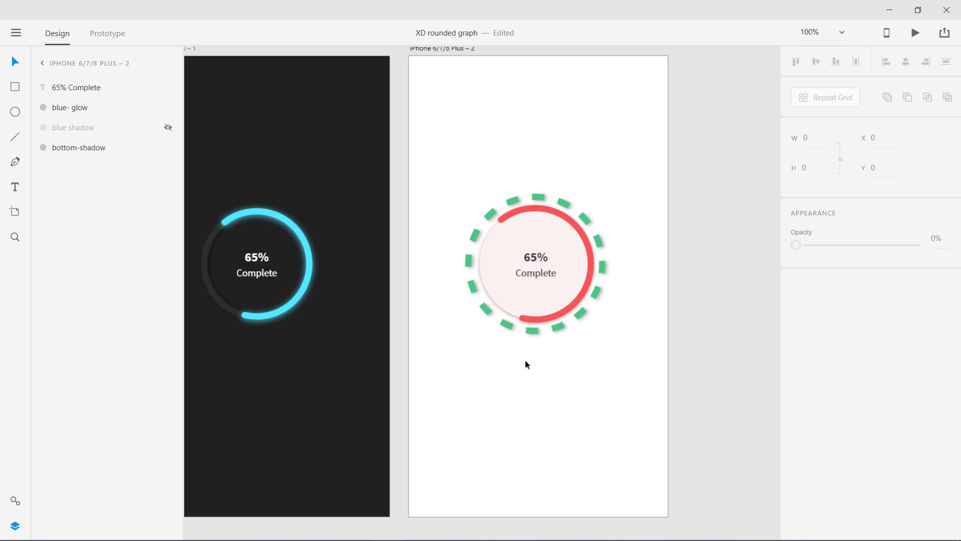
# - Review the sample graphs on the Circular multiple graph, Circular Graph Light and Circular Graph Dark artboards
pyautogui.moveTo(473, 373); pyautogui.dragTo(739, 387)
pyautogui.moveTo(476, 373); pyautogui.dragTo(751, 383)
pyautogui.moveTo(545, 401); pyautogui.dragTo(760, 409)
pyautogui.moveTo(238, 362); pyautogui.dragTo(731, 388)
pyautogui.moveTo(566, 400); pyautogui.dragTo(445, 414)
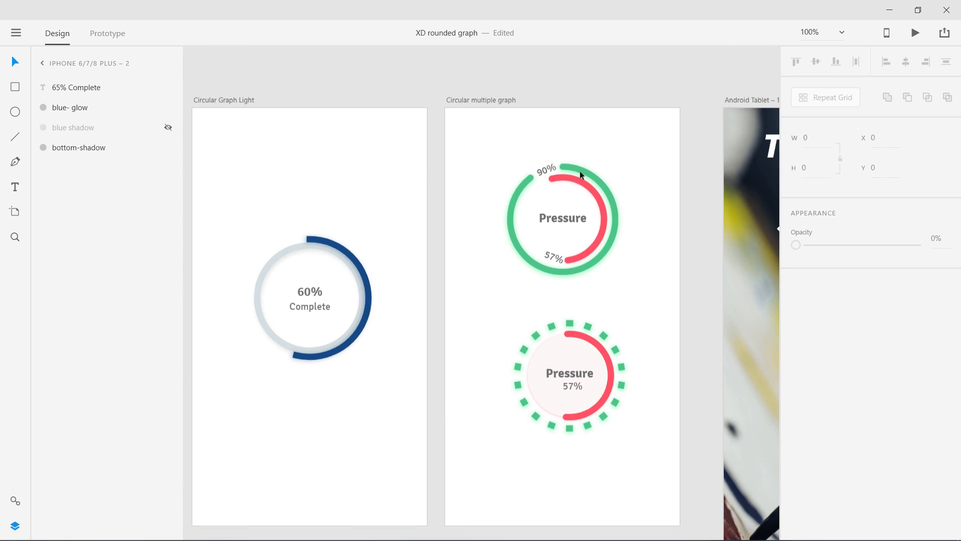
pyautogui.moveTo(433, 371); pyautogui.dragTo(700, 310)
pyautogui.moveTo(482, 353); pyautogui.dragTo(506, 381)
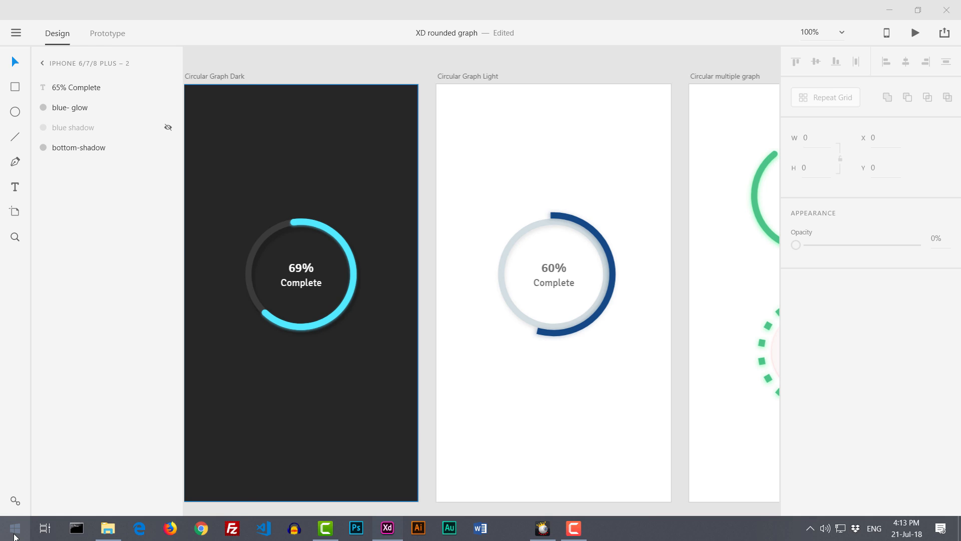
# - Launch ProtoPie with the file loading animation XD.pie and move its preview window over the editor
pyautogui.click(14, 537)
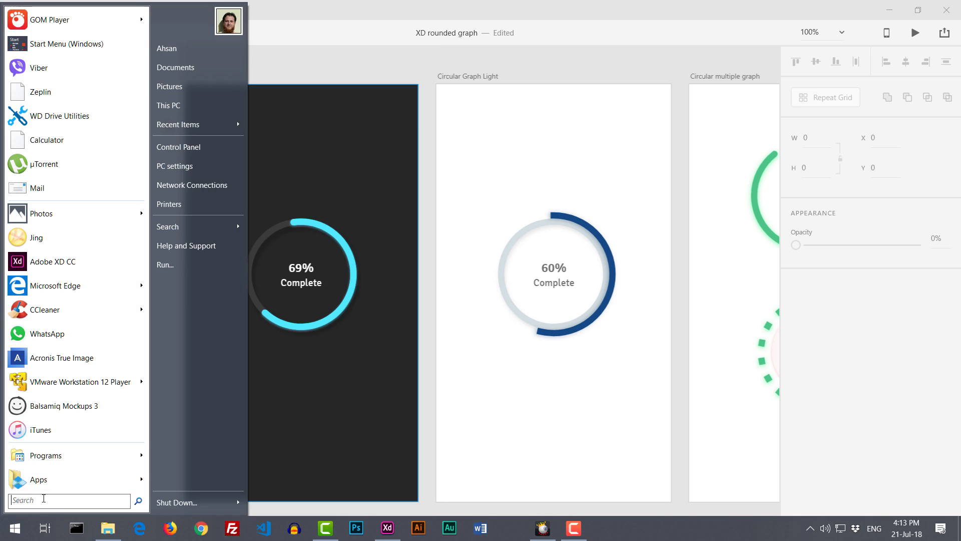
pyautogui.write('prot')
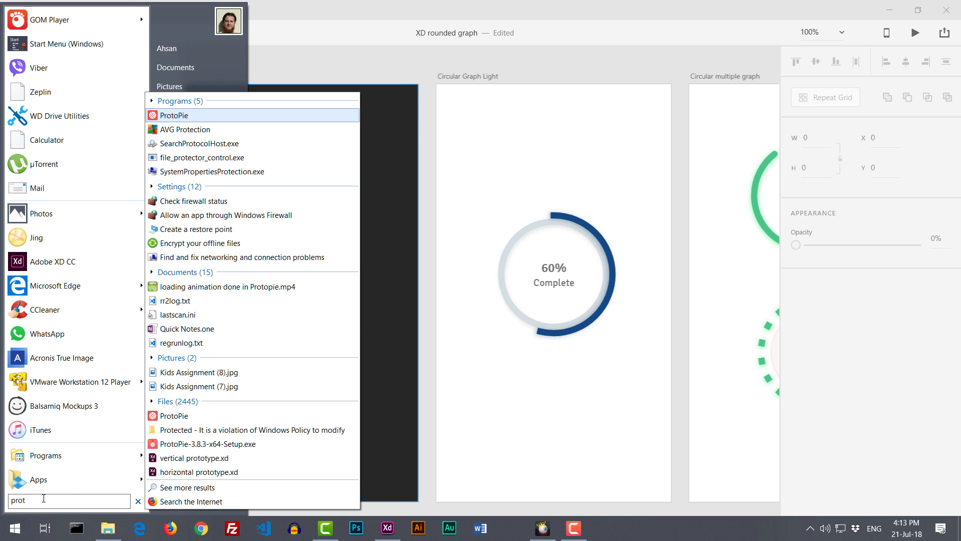
pyautogui.click(183, 115)
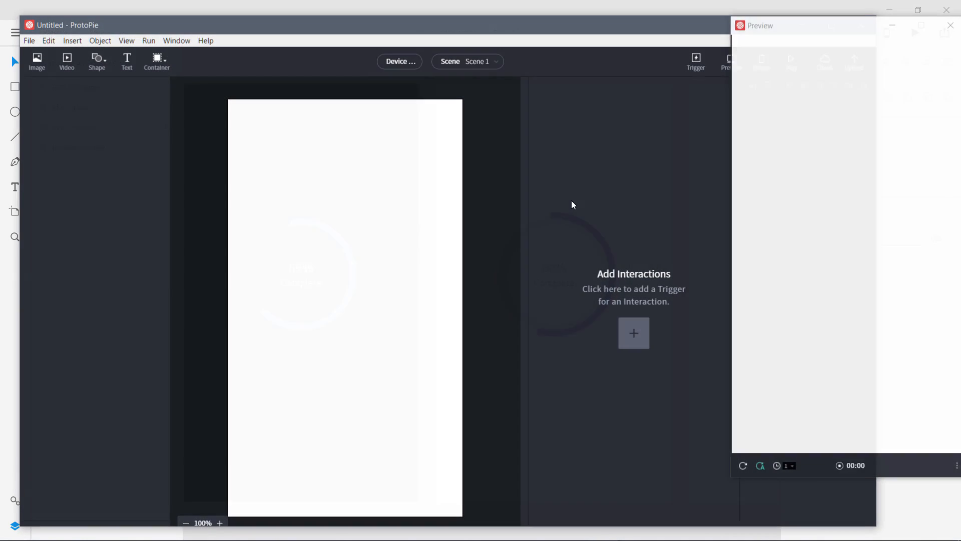
pyautogui.click(913, 29)
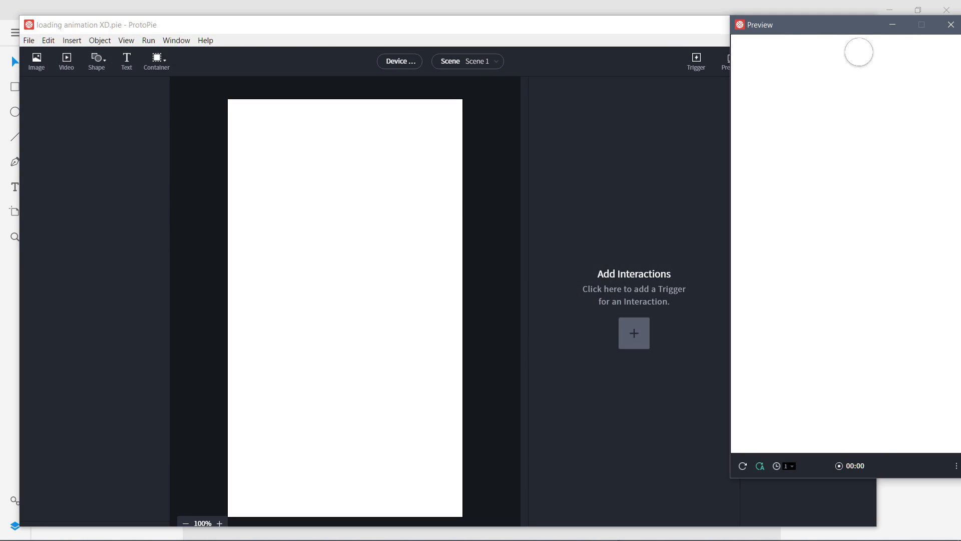
pyautogui.moveTo(815, 28); pyautogui.dragTo(703, 78)
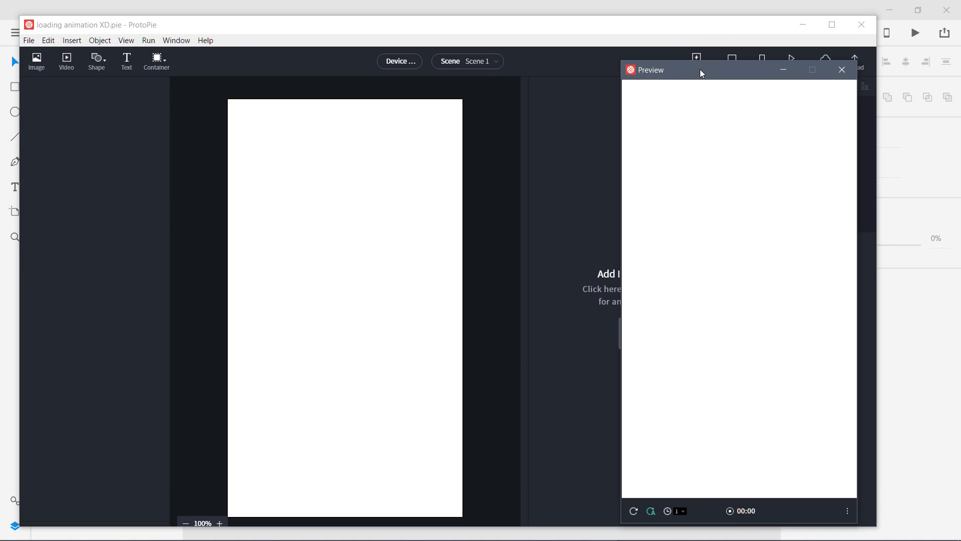
# - Play the Loading App ring's rotation animation in the ProtoPie preview
pyautogui.click(334, 31)
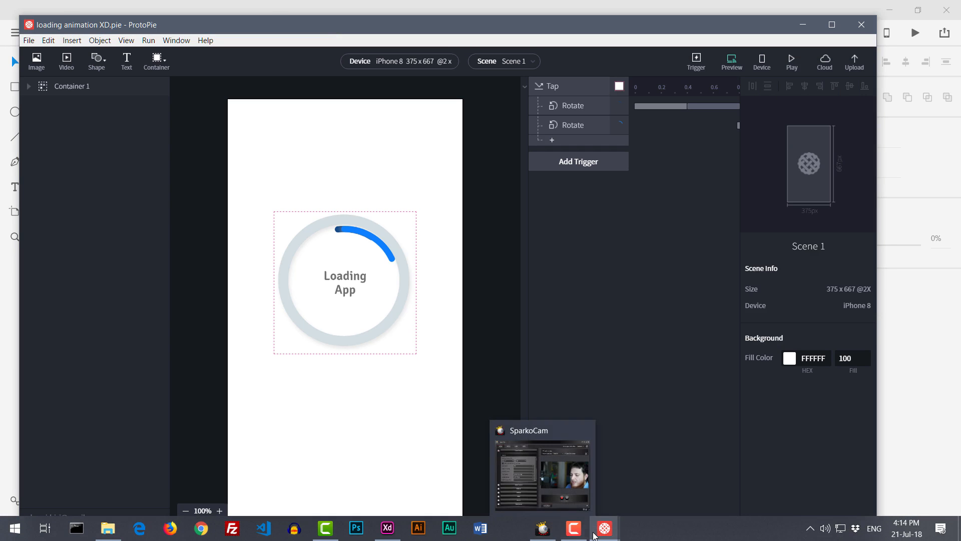
pyautogui.click(670, 486)
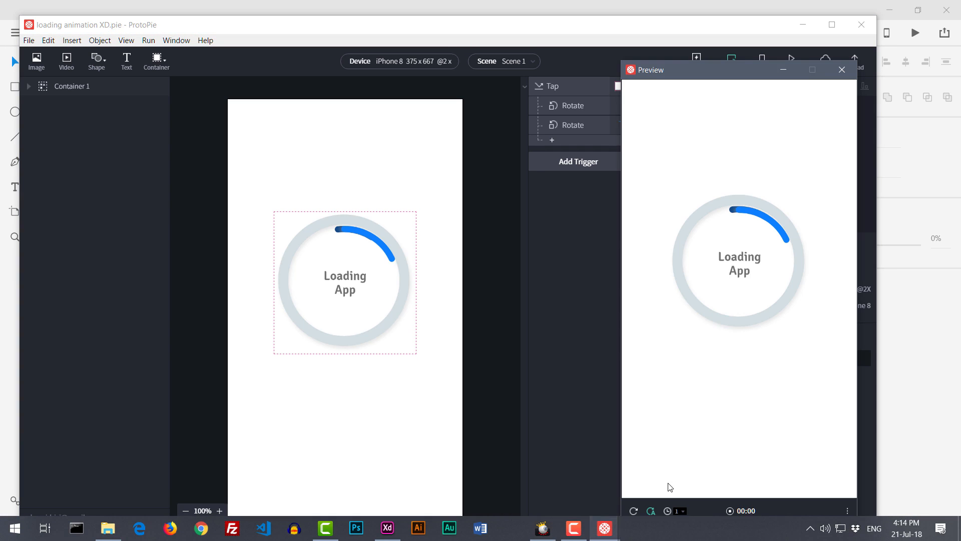
pyautogui.click(739, 261)
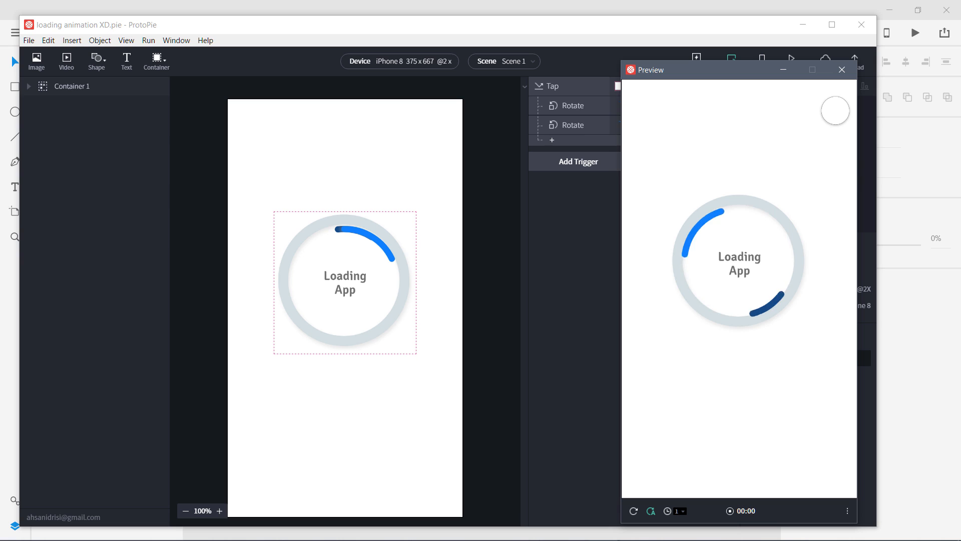
# - Close the preview and ProtoPie, including its welcome window, and return to the XD rounded graph document
pyautogui.click(839, 75)
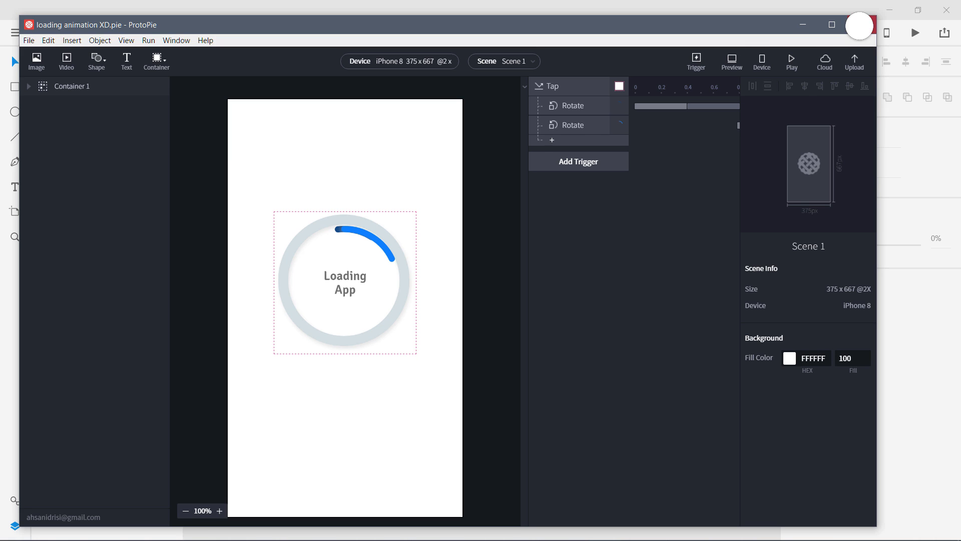
pyautogui.click(859, 25)
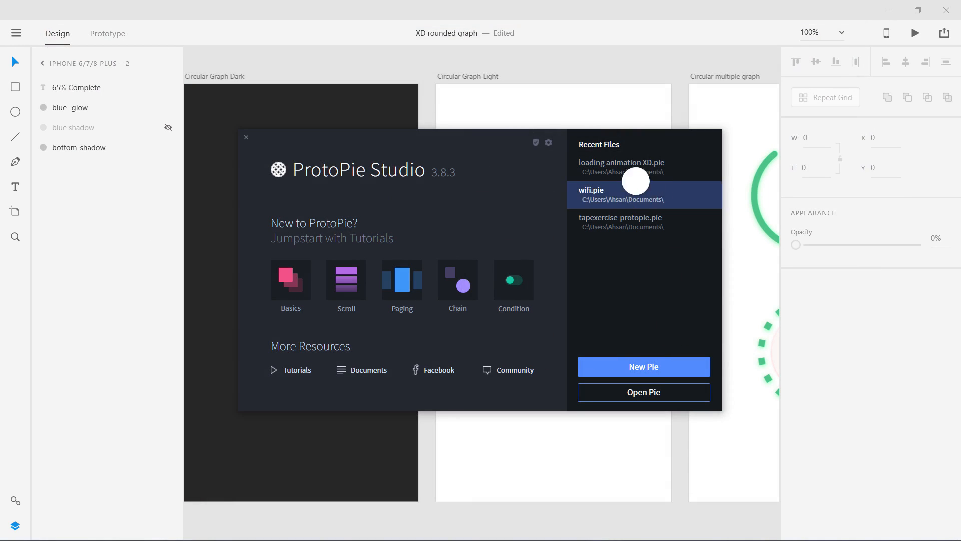
pyautogui.click(236, 128)
# - Examine the document's export options, including ProtoPie and Zeplin, without exporting anything
pyautogui.click(16, 33)
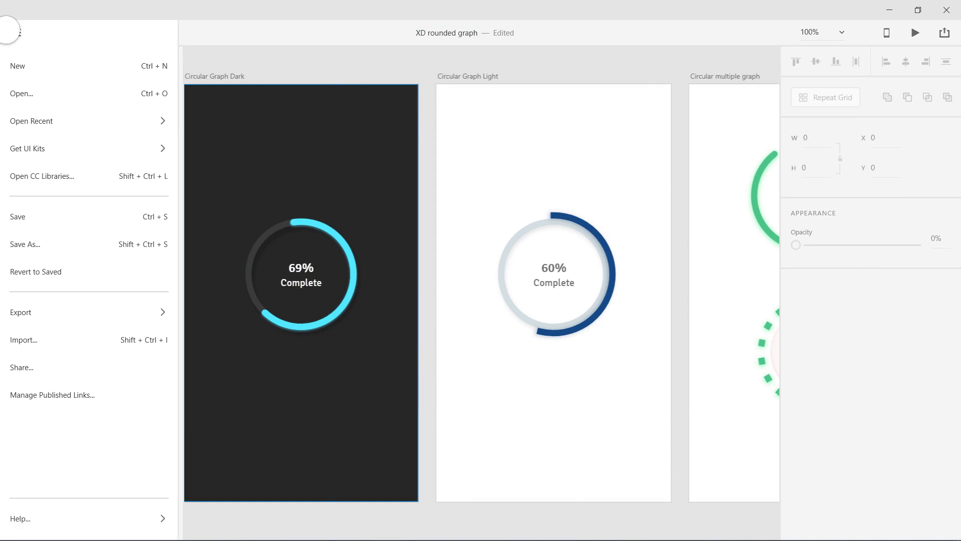
pyautogui.moveTo(58, 315)
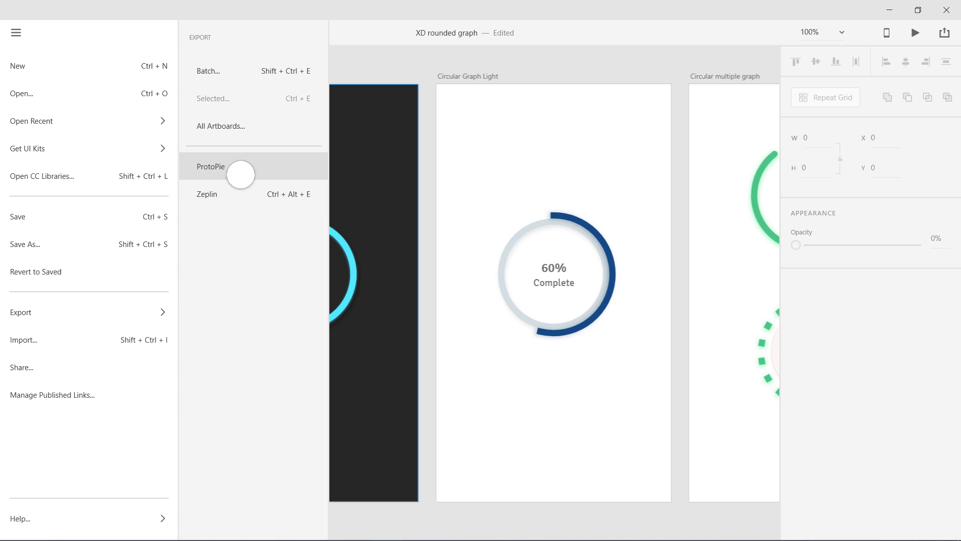
pyautogui.click(515, 57)
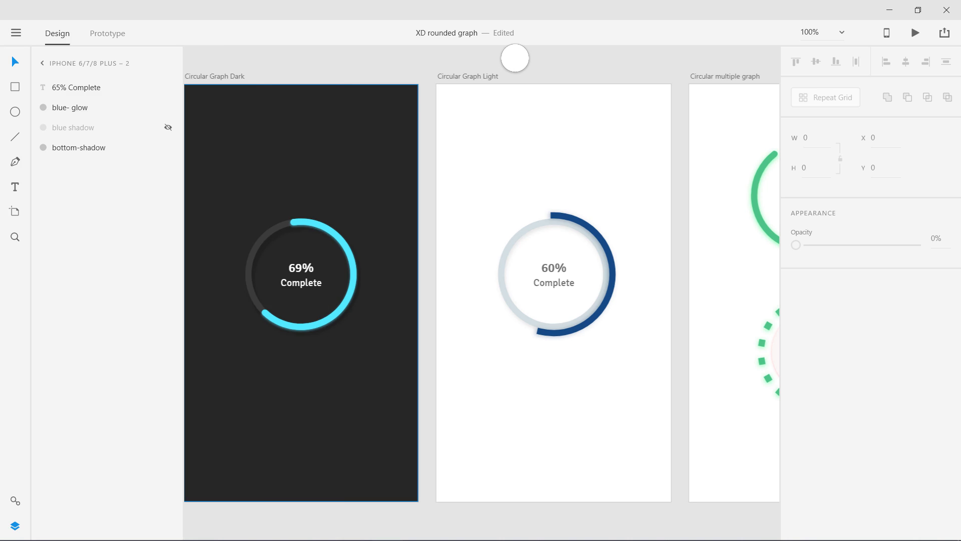